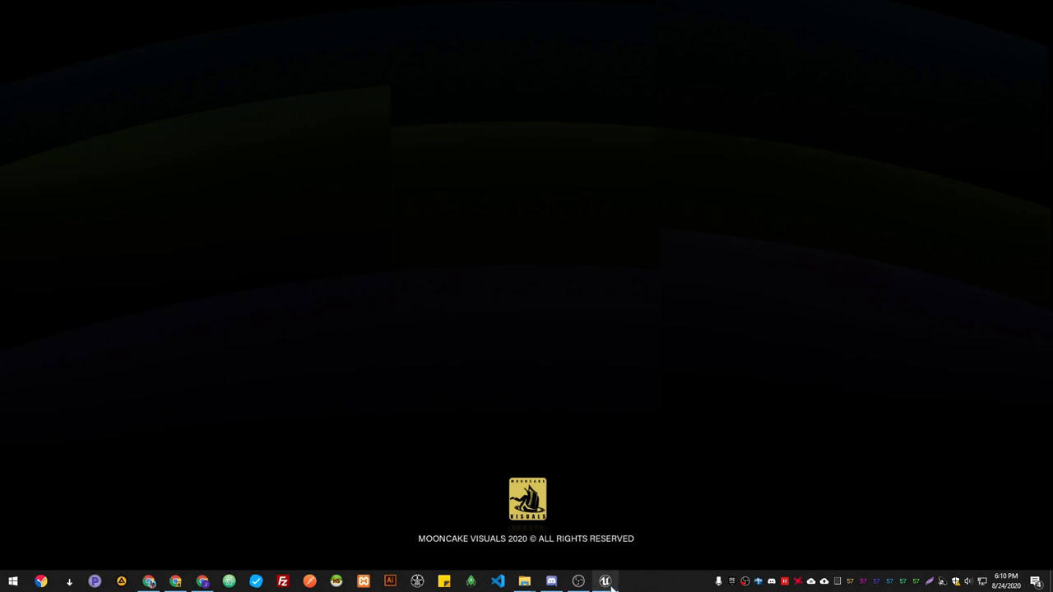
Switch to Unreal Engine and examine the virtual studio's floor, windows, sky light and sky sphere
left_click(604, 581)
mouse_move(477, 222)
right_mouse_down()
mouse_move(494, 205)
mouse_move(510, 268)
mouse_move(518, 255)
mouse_move(576, 247)
mouse_move(630, 250)
mouse_move(493, 239)
mouse_move(514, 215)
mouse_move(486, 214)
right_mouse_up()
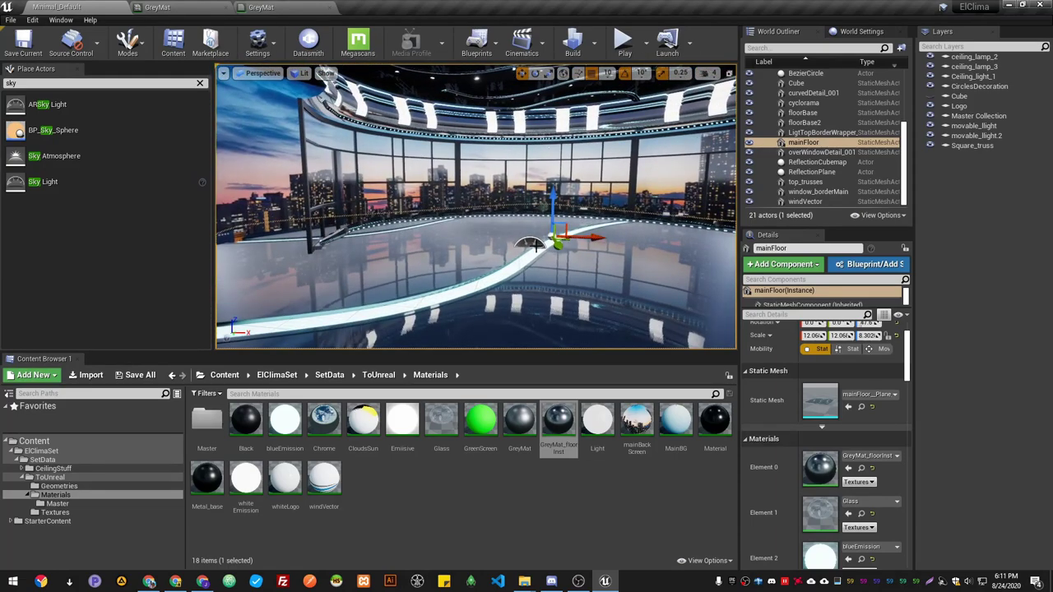
mouse_move(491, 253)
right_mouse_down()
mouse_move(526, 252)
mouse_move(491, 253)
right_mouse_up()
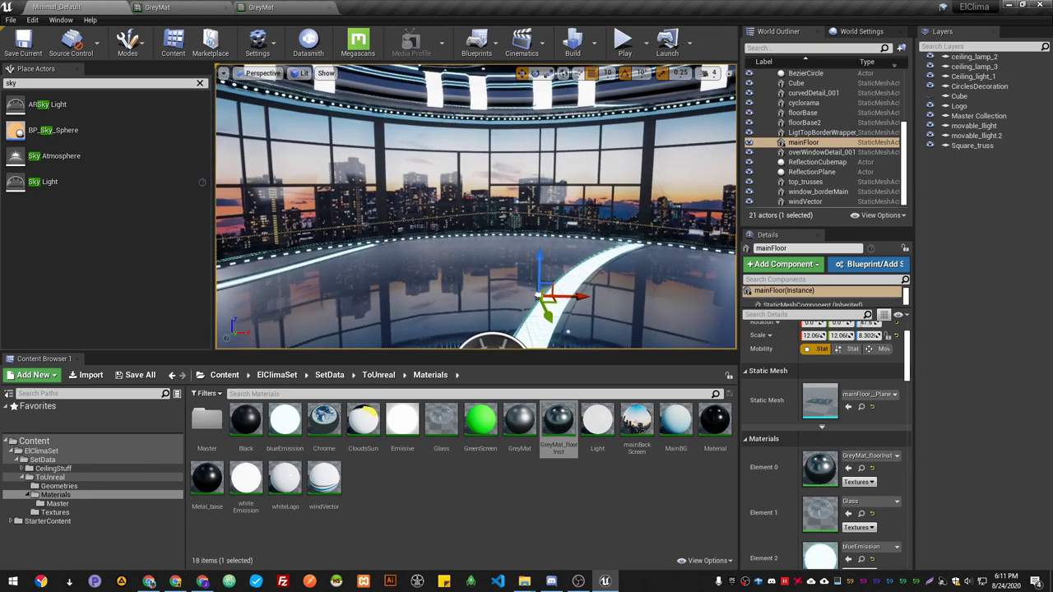
right_click_drag(594, 178, 588, 191)
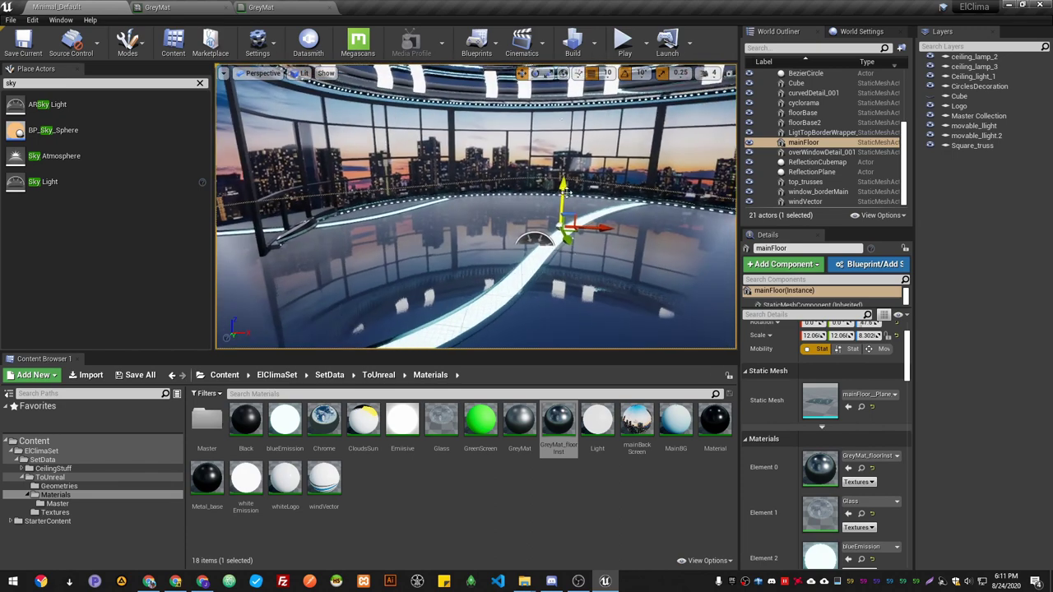
left_click(533, 238)
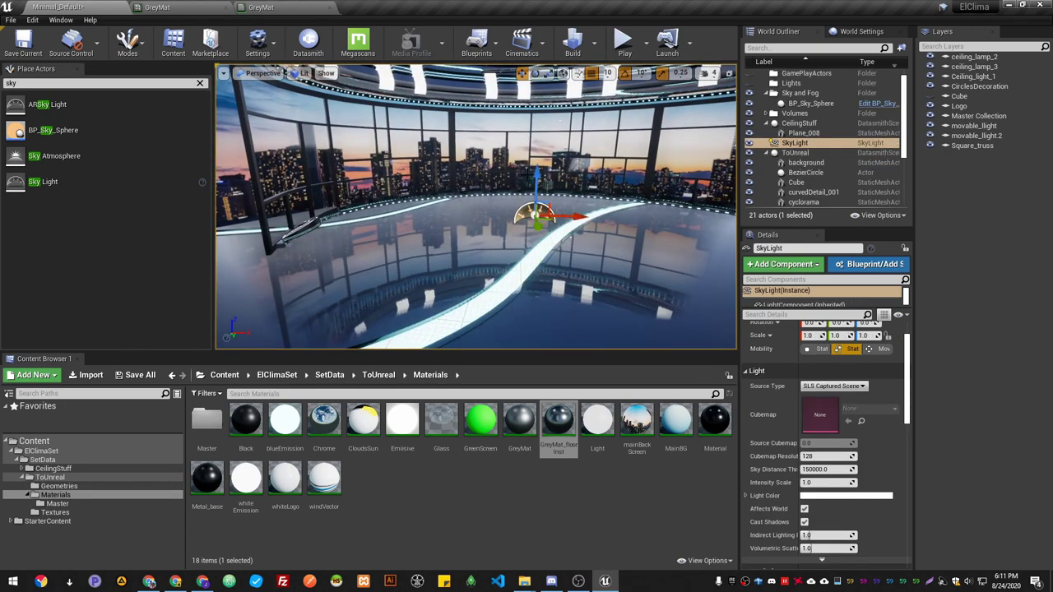
right_click_drag(530, 181, 572, 147)
left_click(572, 146)
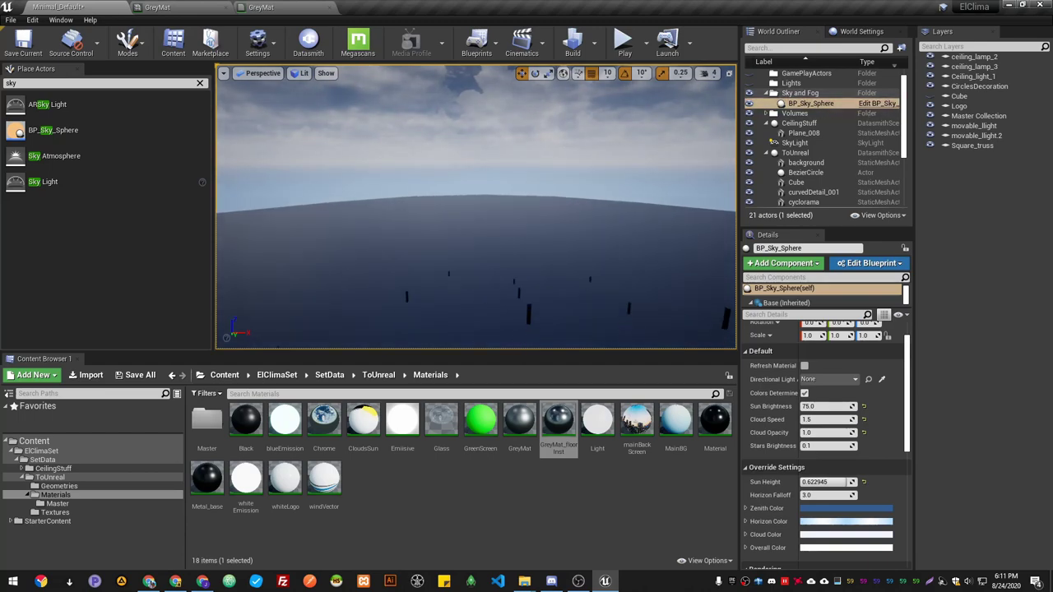
right_click_drag(527, 197, 539, 110)
right_click_drag(526, 206, 558, 239)
right_click_drag(561, 162, 559, 176)
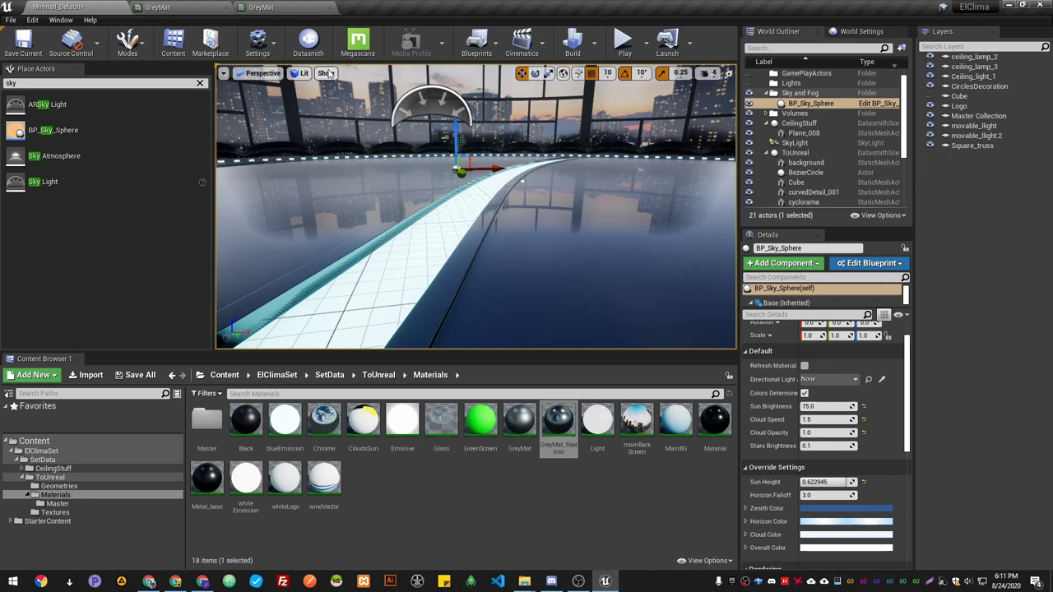
right_click_drag(502, 189, 317, 144)
right_click_drag(459, 153, 421, 159)
Search the placeable actors for "sphere" and place a Sphere Reflection Capture inside the studio
left_click(66, 84)
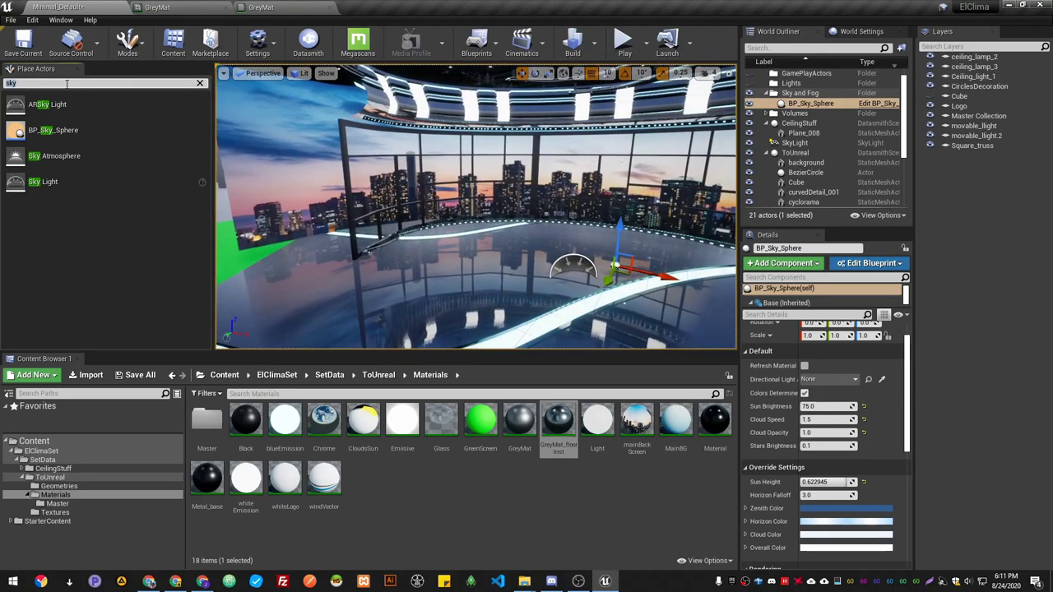
type("sphere")
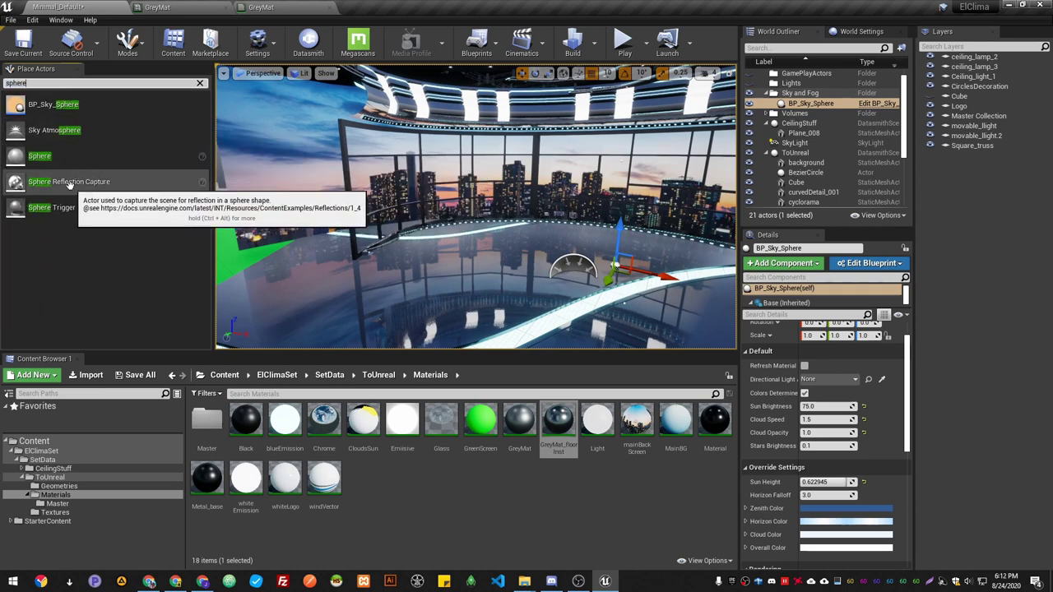
left_click_drag(69, 181, 468, 203)
right_click_drag(473, 230, 462, 198)
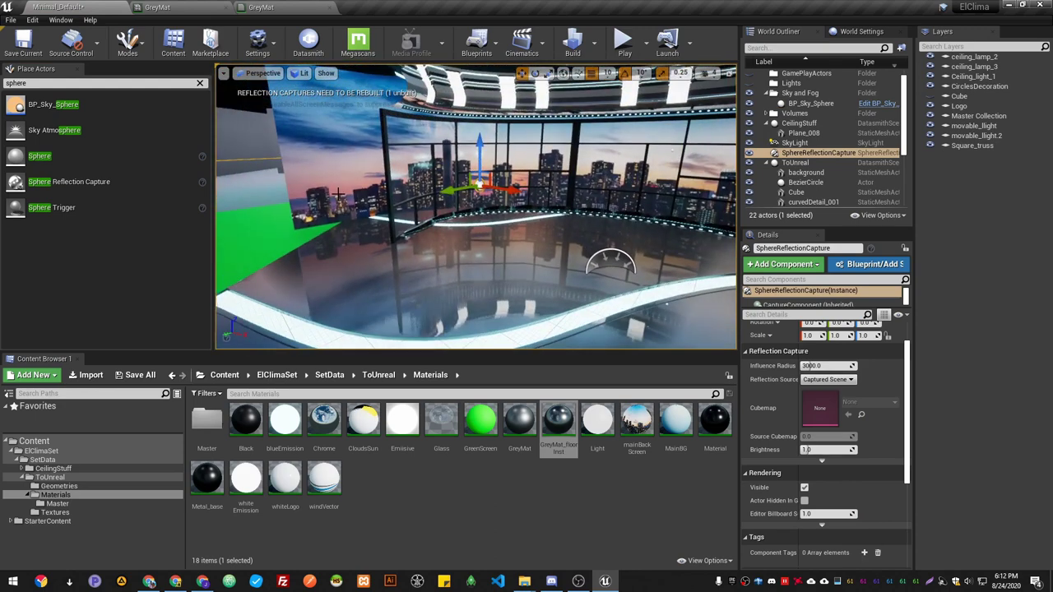
Copy the sphere reflection capture twice across the studio in the top view, then return to the perspective view
mouse_move(409, 220)
right_mouse_down()
mouse_move(568, 215)
mouse_move(535, 217)
right_mouse_up()
key("alt+j")
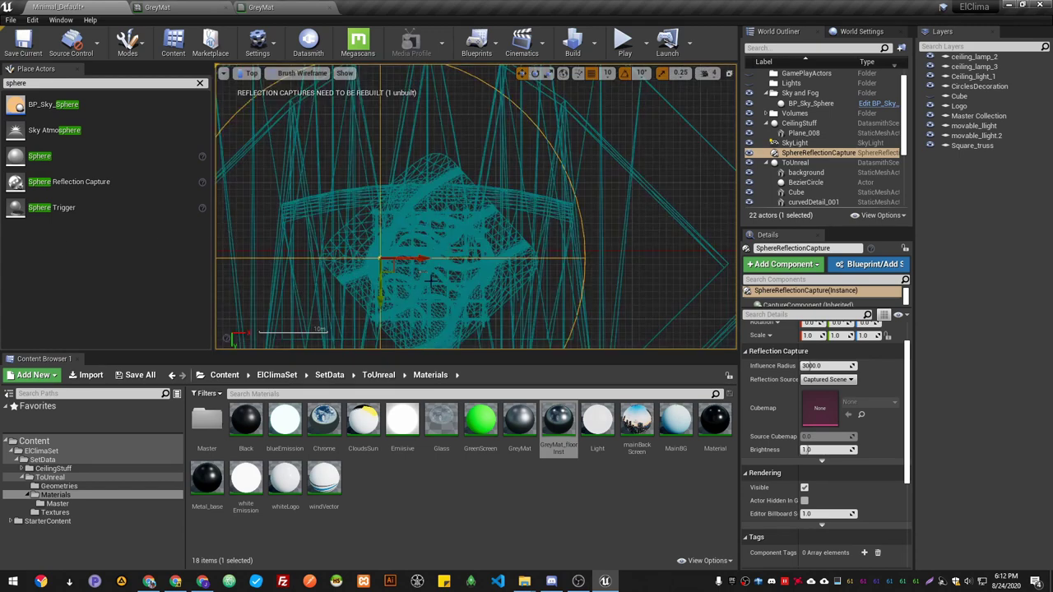
scroll(429, 281, "up", 5)
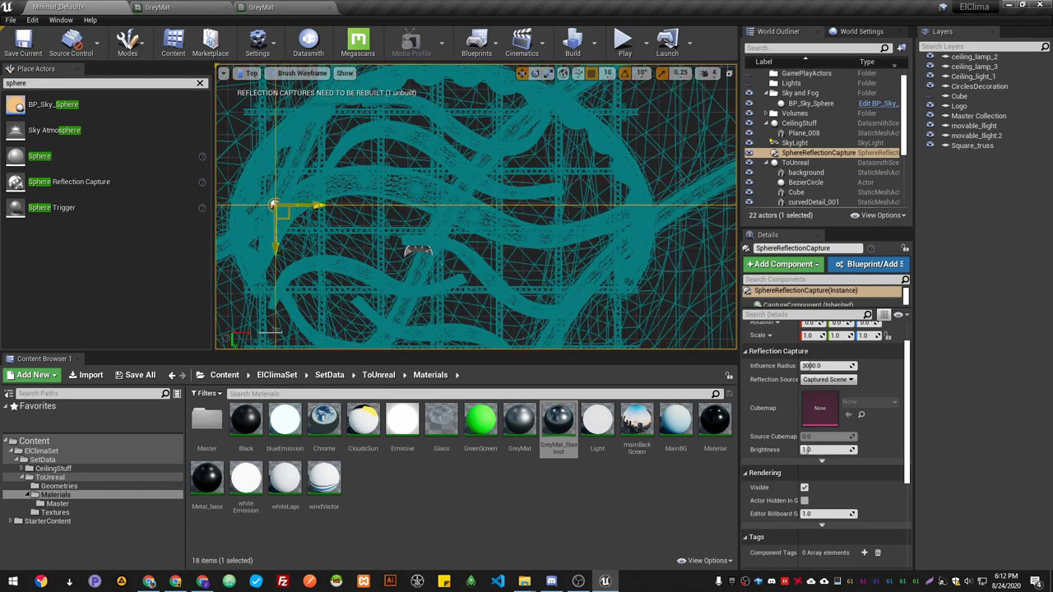
left_click_drag(274, 204, 599, 232, "alt")
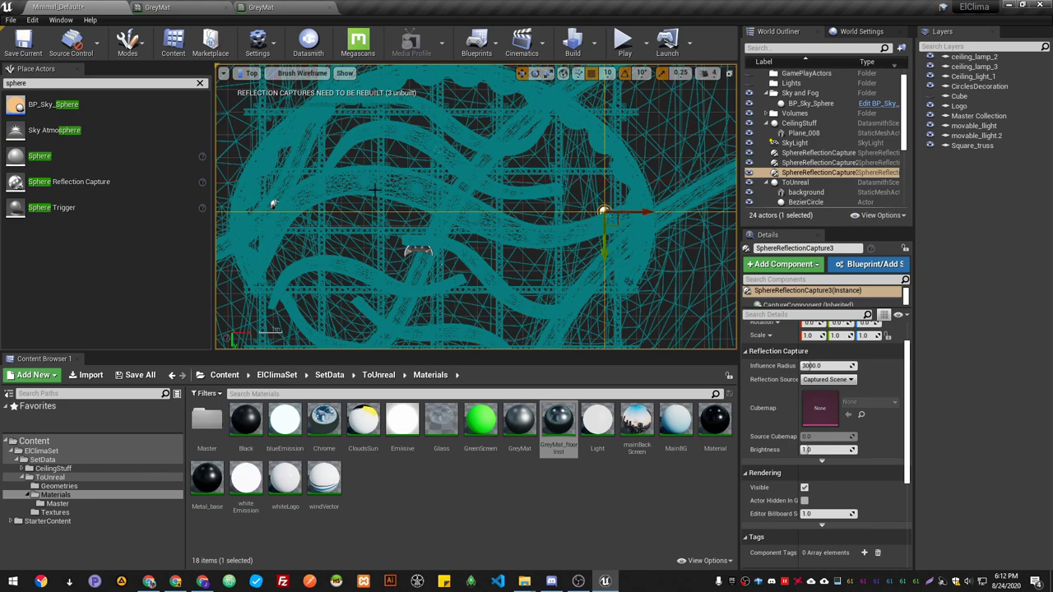
key("alt+g")
right_click_drag(591, 319, 658, 345)
right_click_drag(591, 319, 591, 319)
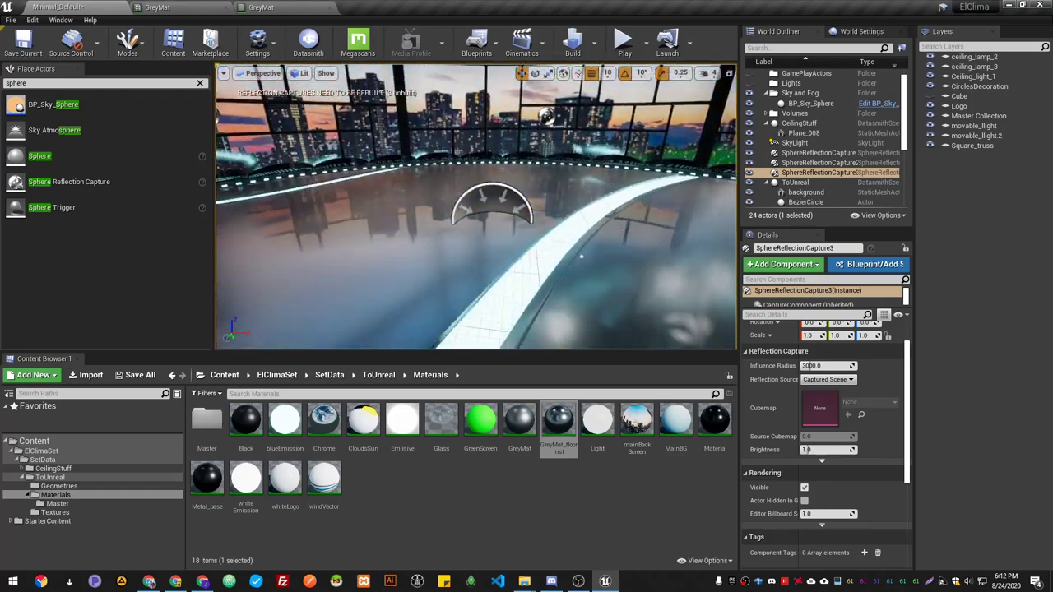
right_click_drag(591, 320, 591, 320)
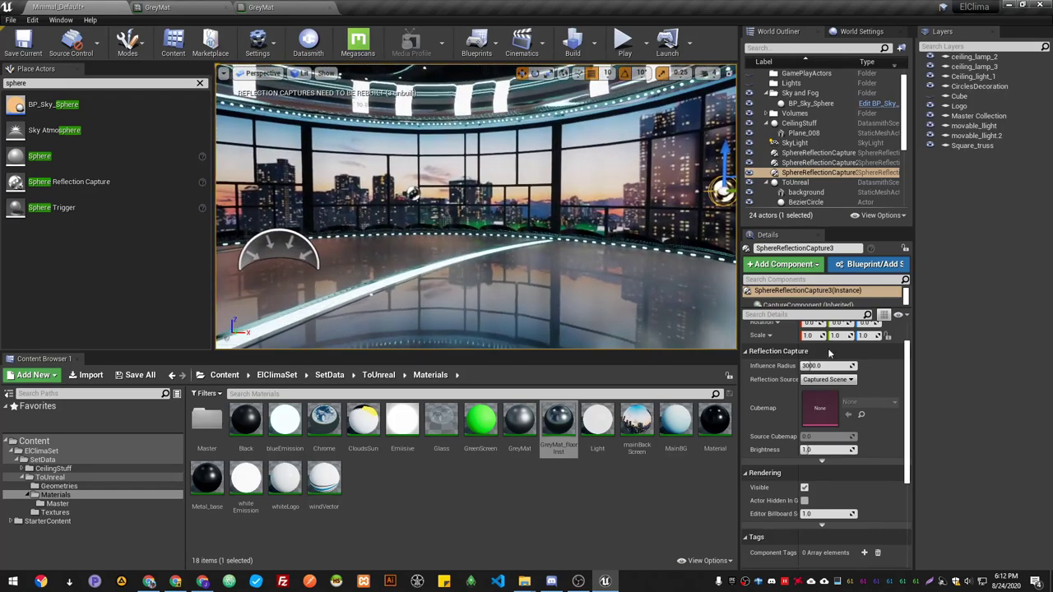
left_click_drag(907, 455, 887, 375)
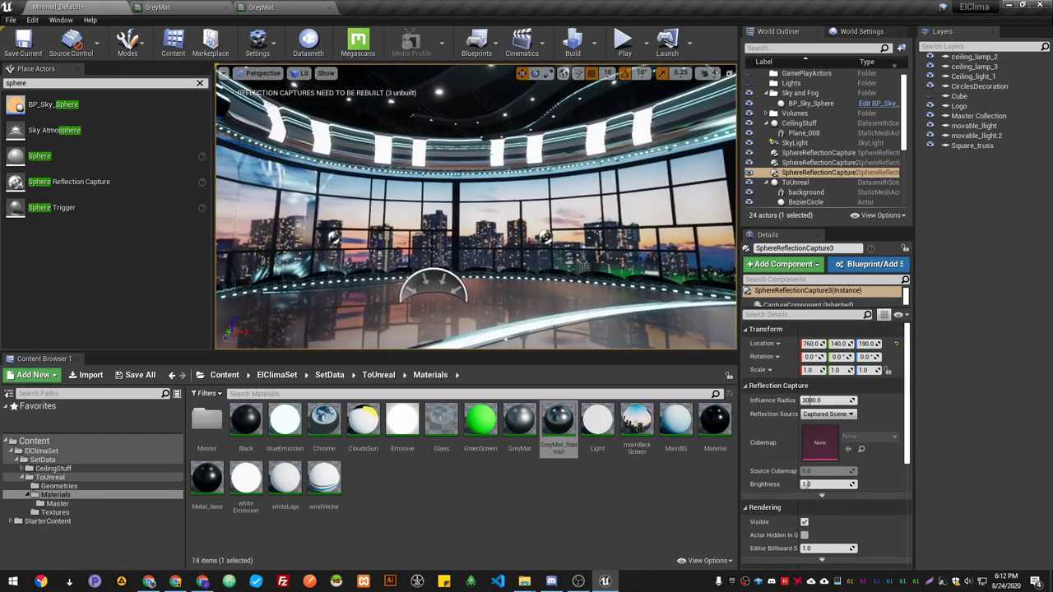
Search the placeable actors for "plan" and place a Planar Reflection on the studio floor, at a height of 20
left_click(123, 83)
type("plann")
key("BackSpace")
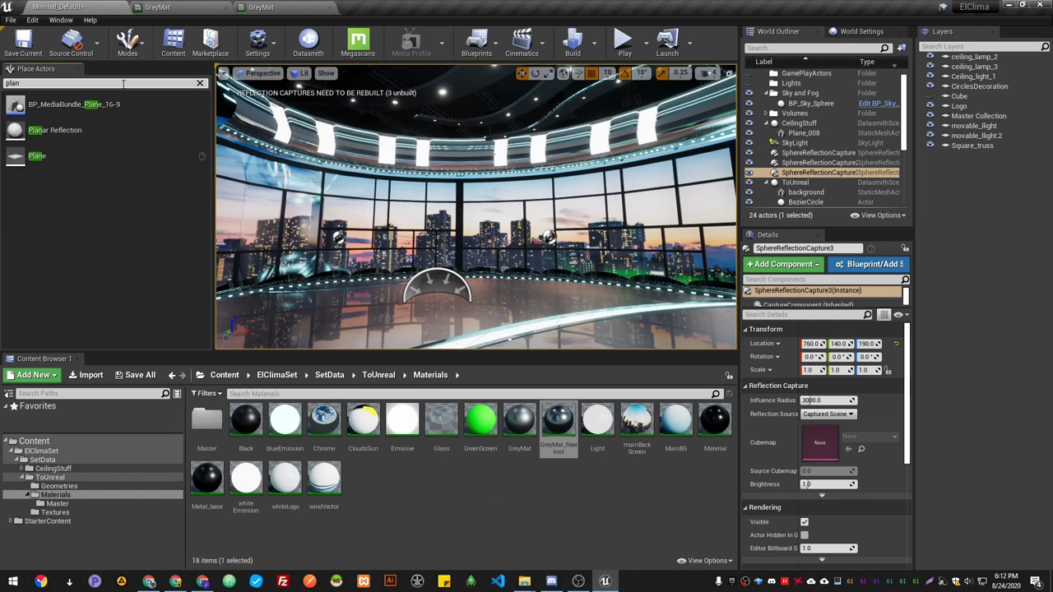
left_click_drag(50, 130, 448, 267)
key("s")
right_click_drag(442, 260, 443, 260)
left_click_drag(445, 260, 450, 272)
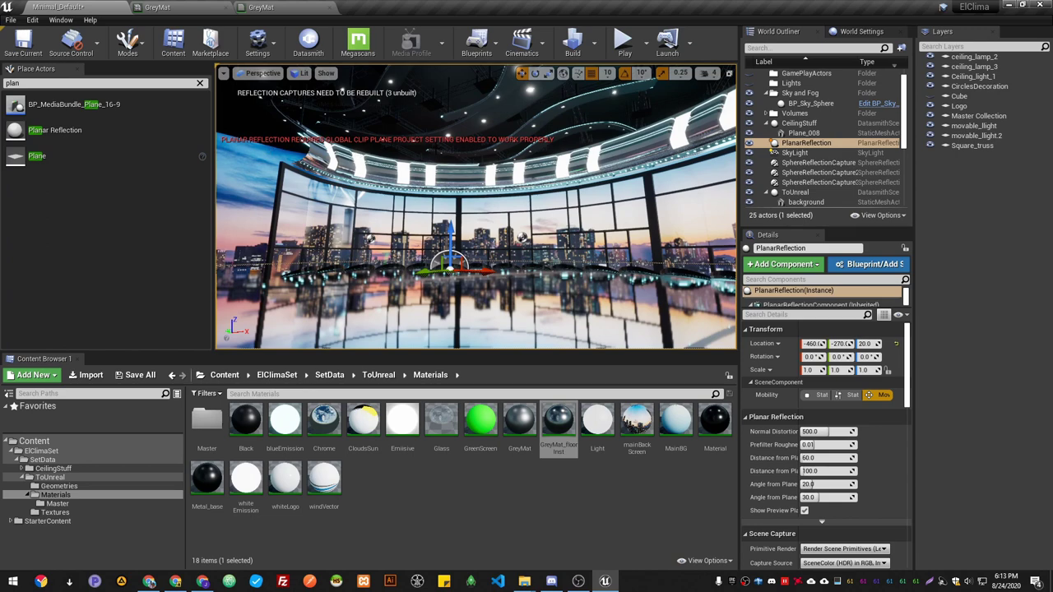
right_click_drag(475, 205, 510, 201)
Enable "Support global clip plane for Planar Reflections" in the project settings and restart the editor, saving the Minimal_Default level and its built data
left_click(39, 20)
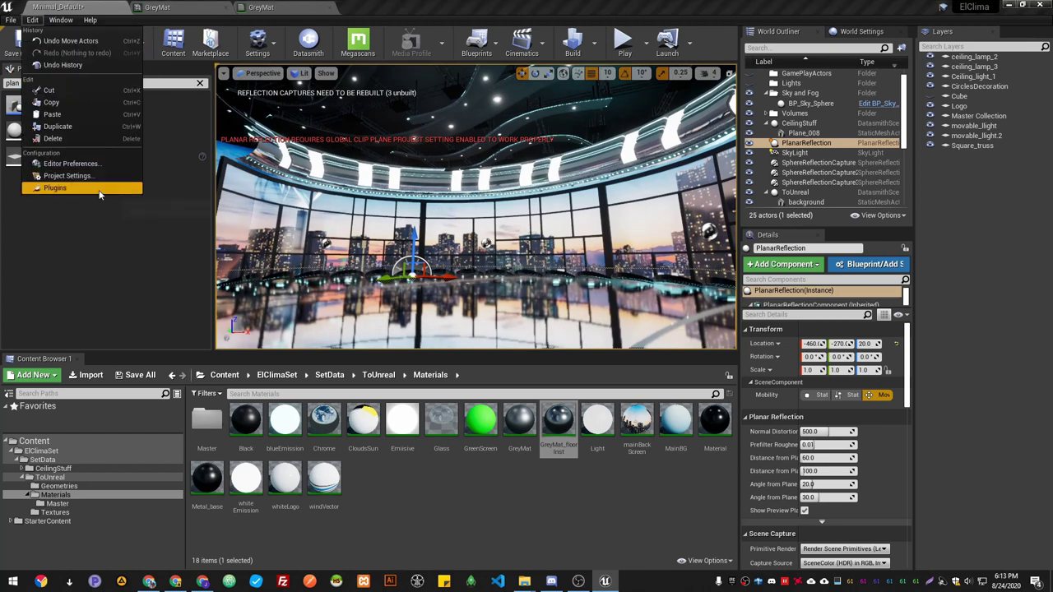
left_click(49, 176)
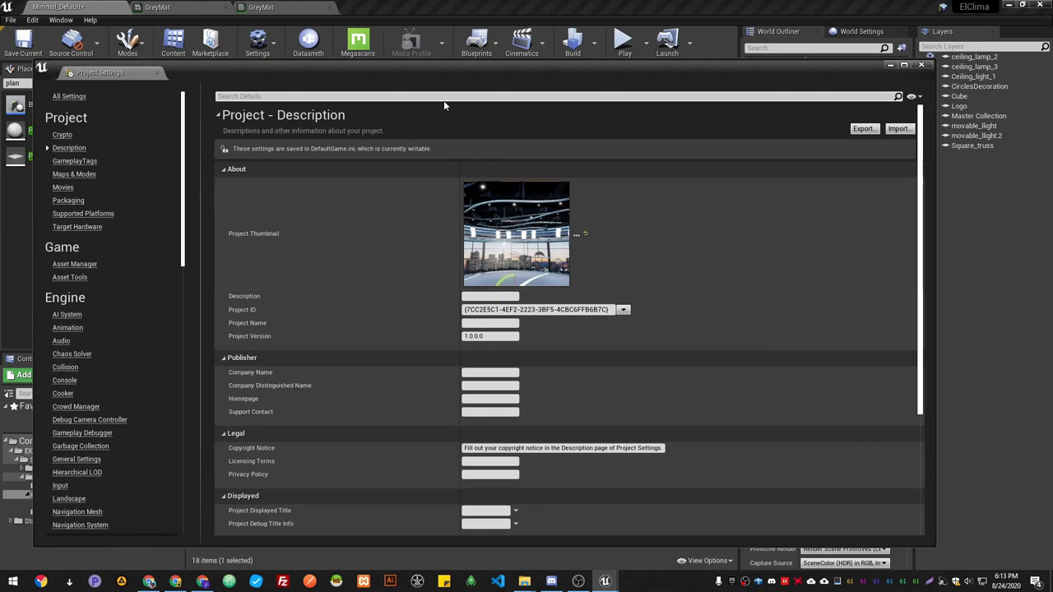
left_click(445, 96)
type("plan")
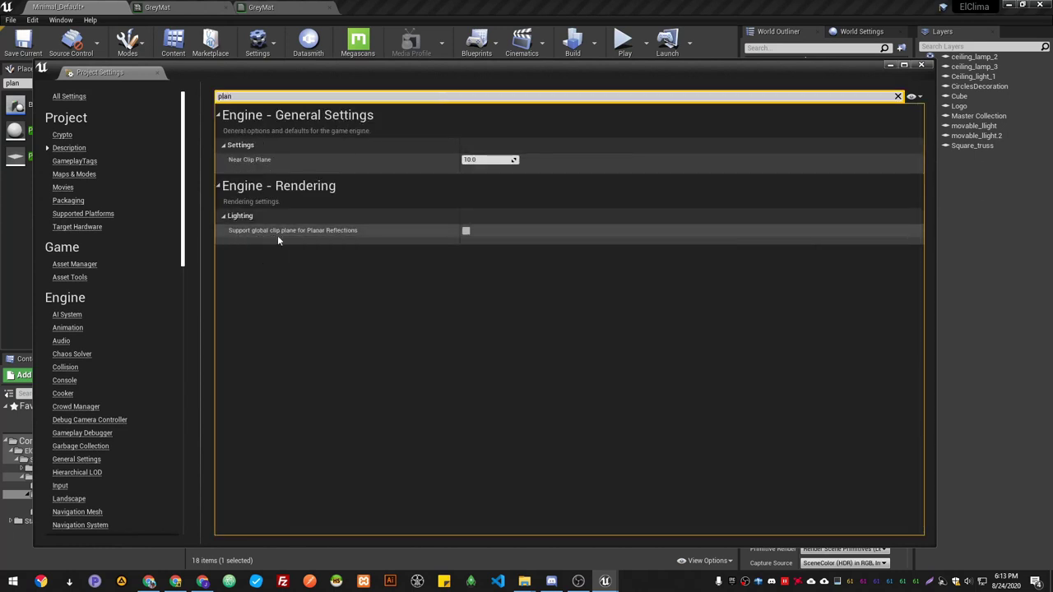
left_click(467, 231)
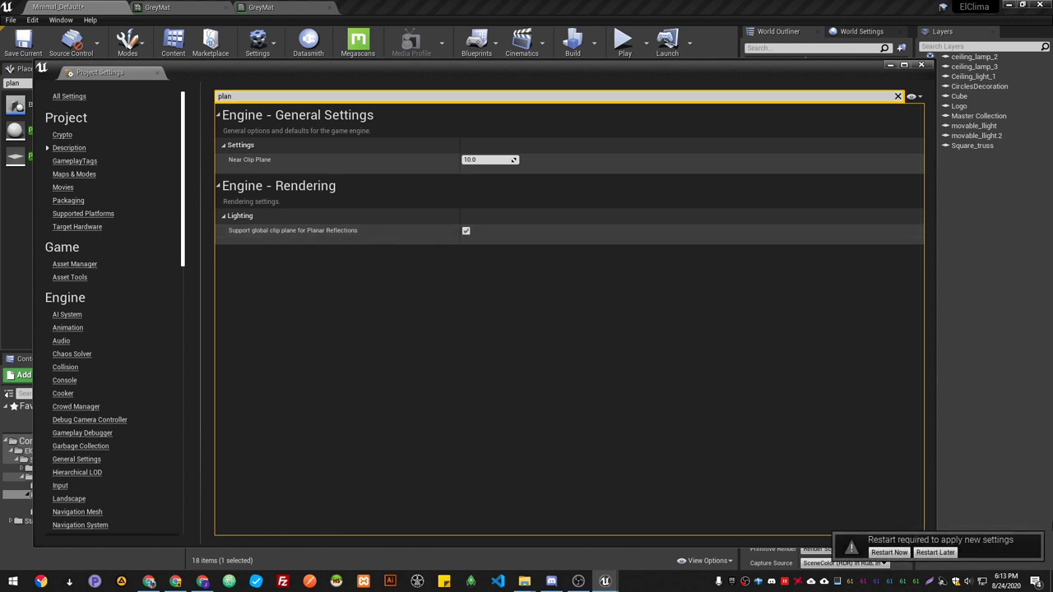
left_click(895, 557)
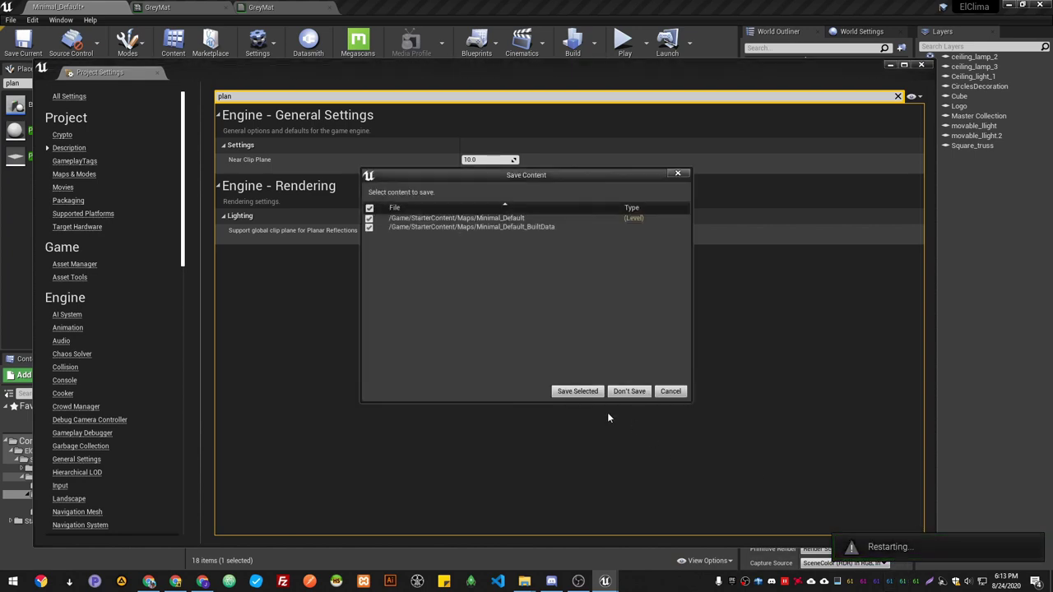
left_click(558, 392)
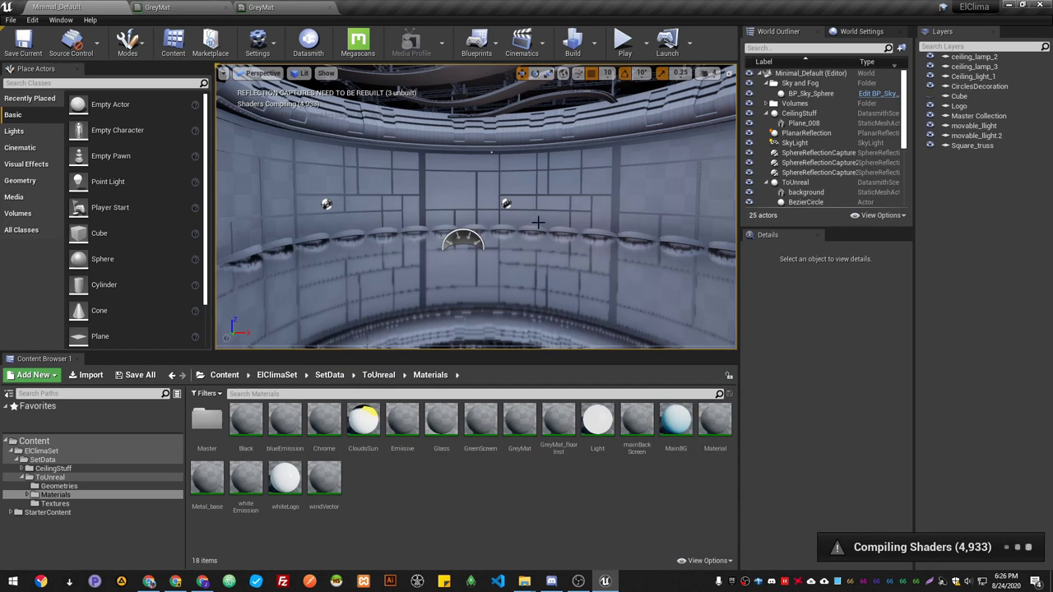
Examine the studio set and the floor reflections around the mannequin from several viewpoints
mouse_move(539, 223)
right_mouse_down()
mouse_move(494, 198)
mouse_move(565, 188)
mouse_move(529, 227)
right_mouse_up()
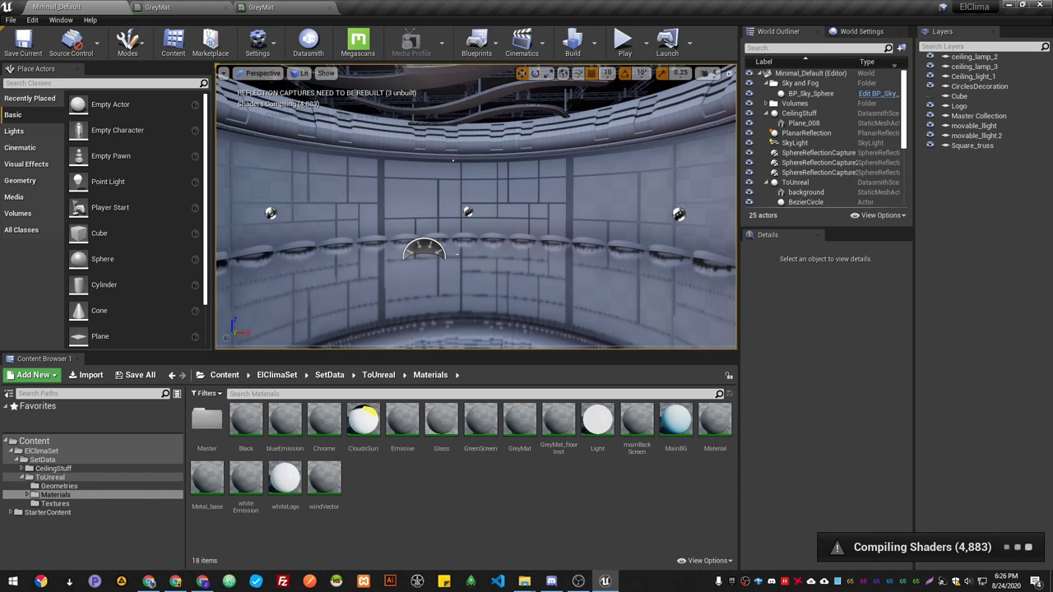
right_click_drag(529, 226, 509, 219)
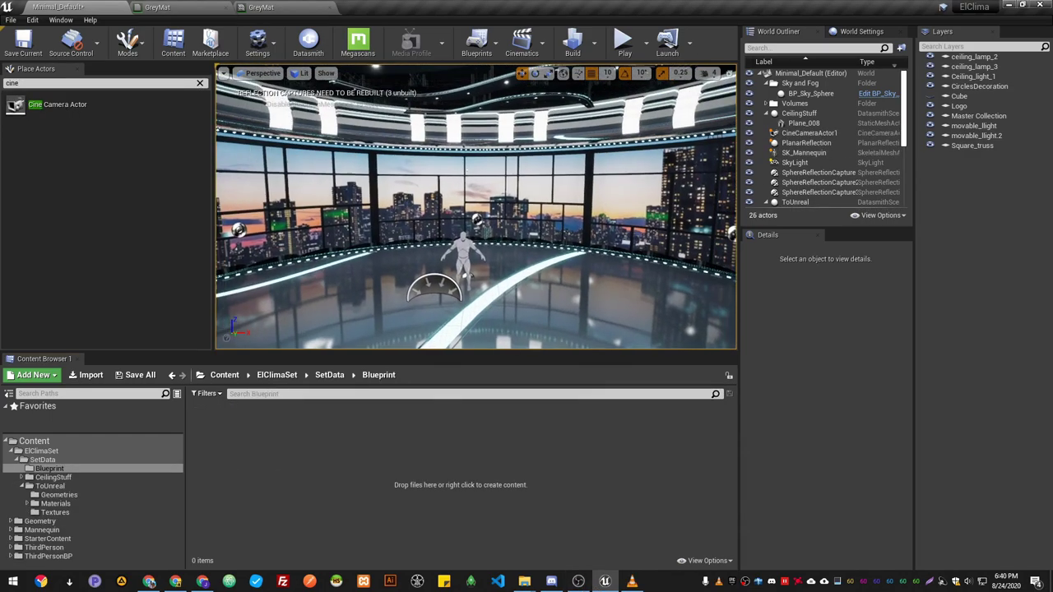
right_click_drag(526, 226, 408, 199)
key("w")
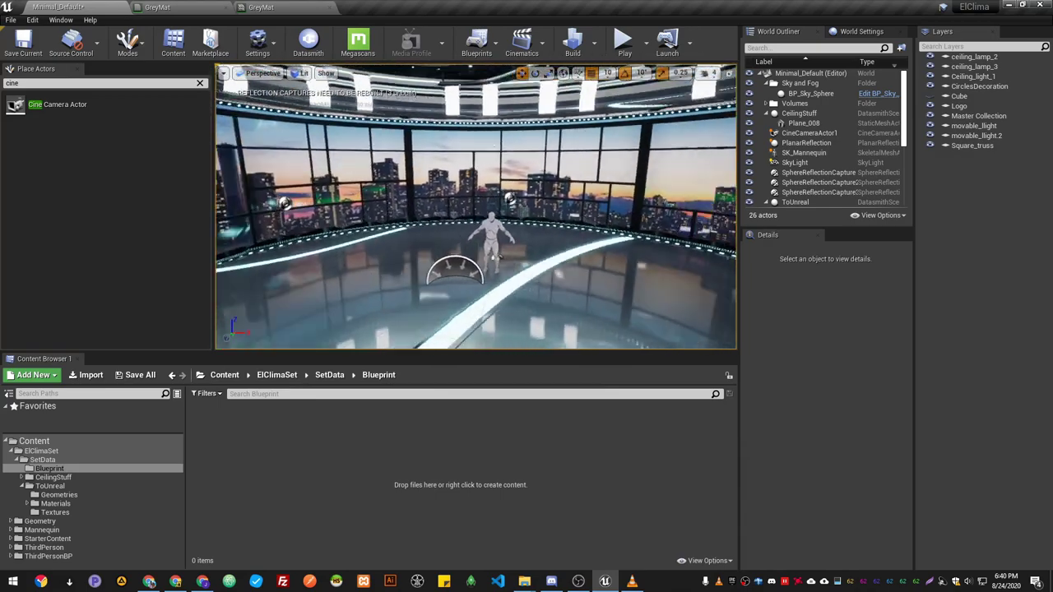
left_click(526, 289)
mouse_move(524, 280)
right_mouse_down()
mouse_move(489, 284)
mouse_move(527, 278)
right_mouse_up()
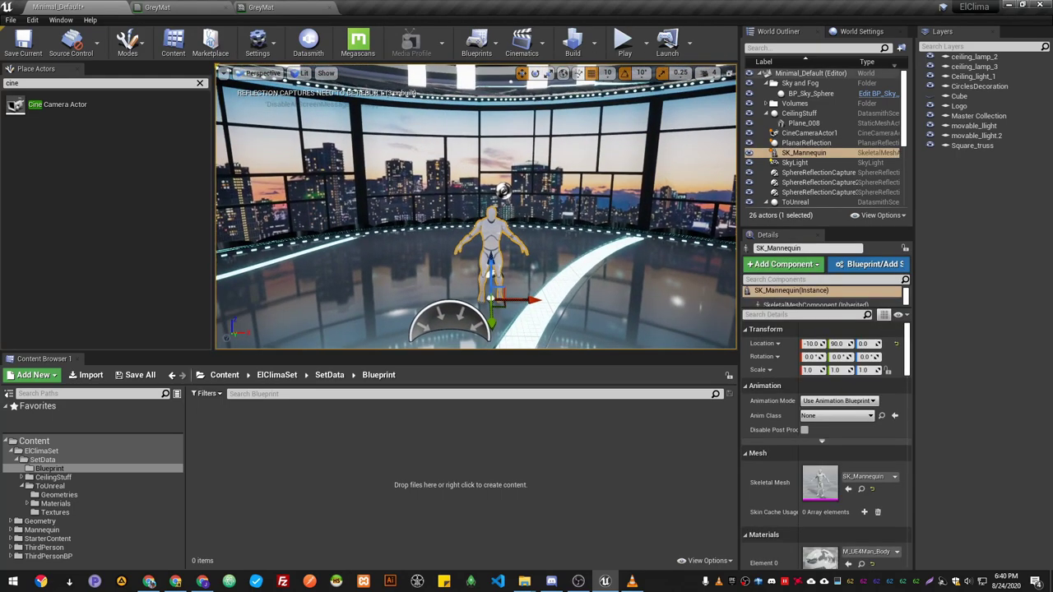
right_click_drag(526, 278, 510, 247)
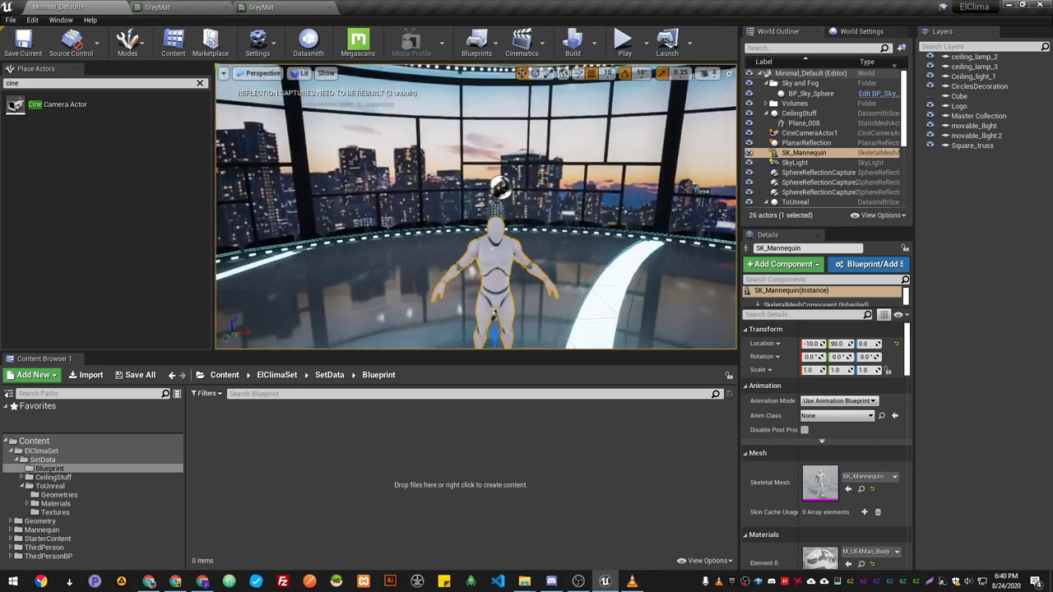
mouse_move(510, 247)
right_mouse_down()
mouse_move(461, 216)
mouse_move(480, 197)
mouse_move(485, 228)
mouse_move(497, 220)
mouse_move(500, 183)
mouse_move(513, 265)
right_mouse_up()
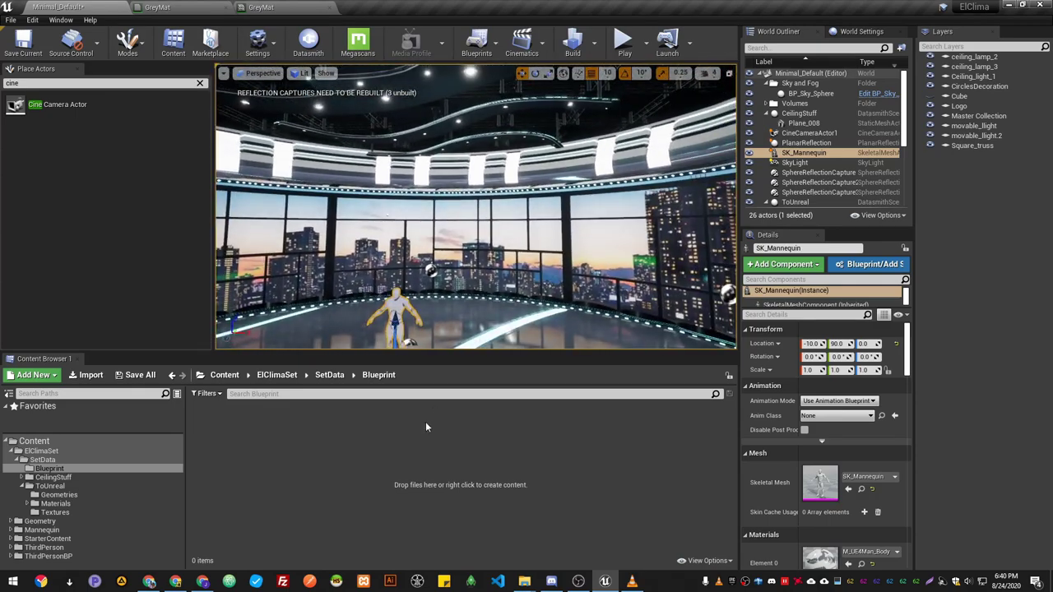
mouse_move(430, 308)
right_mouse_down()
mouse_move(457, 310)
mouse_move(419, 312)
mouse_move(436, 322)
mouse_move(418, 315)
right_mouse_up()
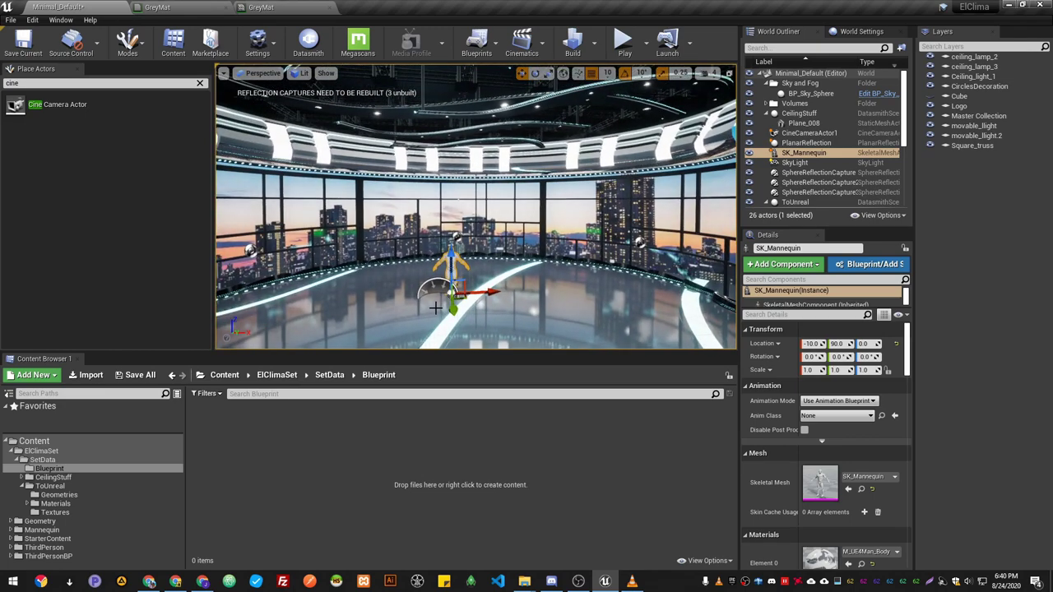
key("w")
right_click_drag(461, 263, 510, 277)
Browse to the Geometries folder under SetData/ToUnreal and open the Cylinder_001 mesh
left_click(43, 460)
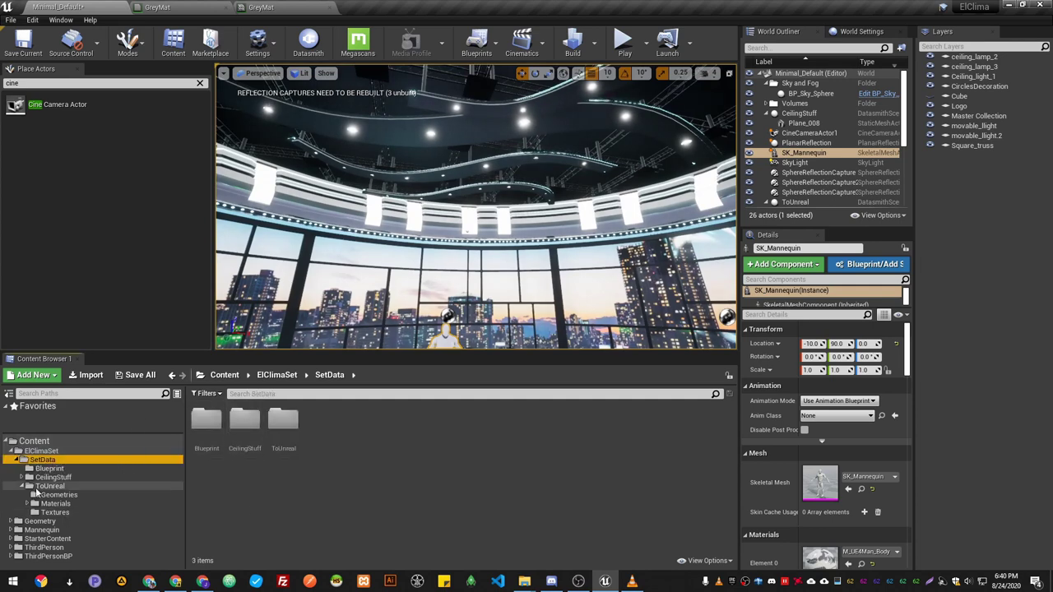
double_click(284, 421)
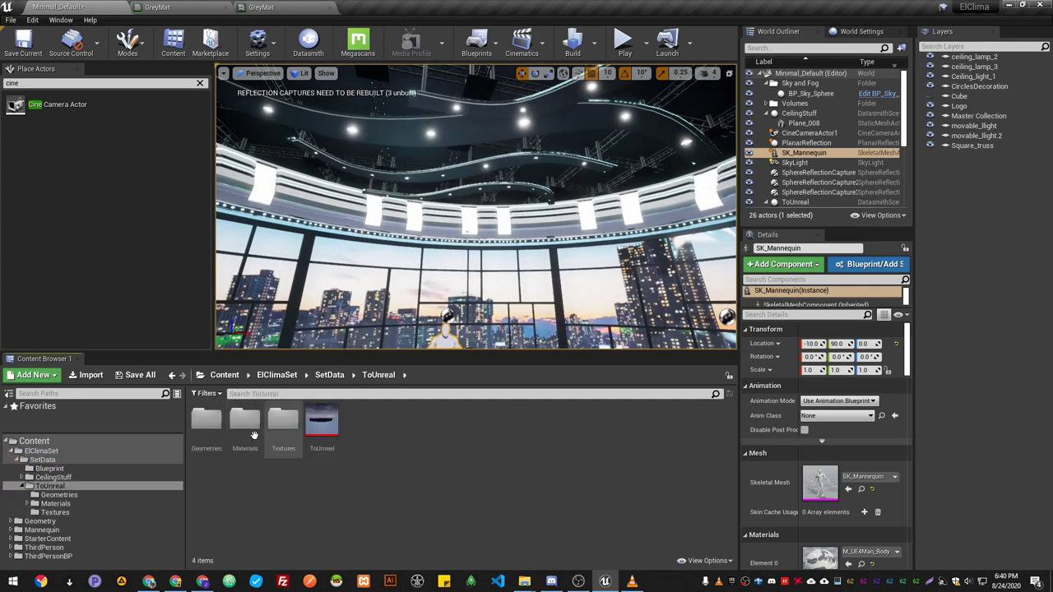
double_click(210, 434)
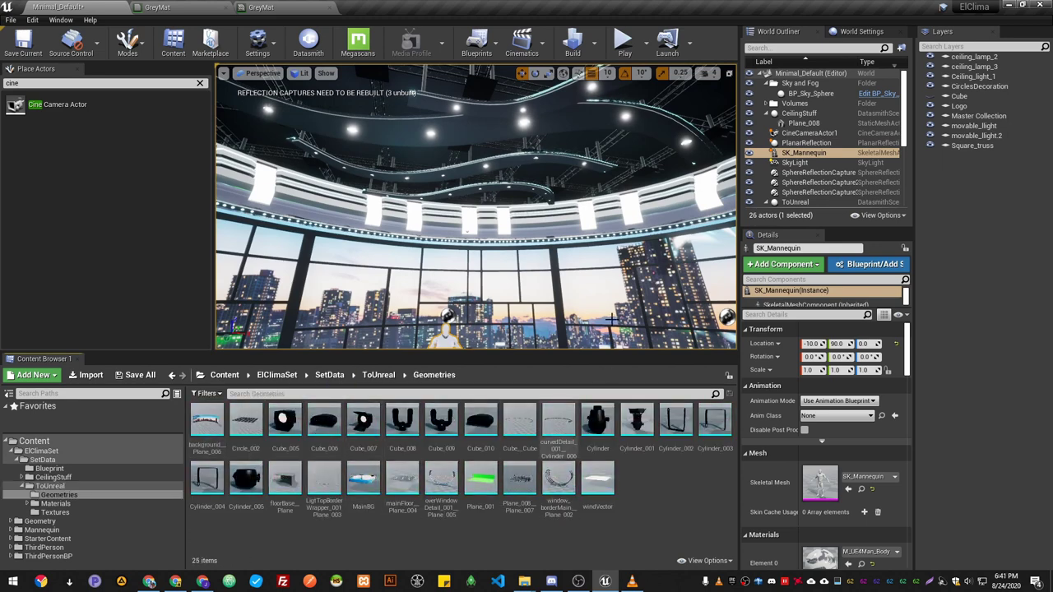
right_click_drag(560, 257, 553, 289)
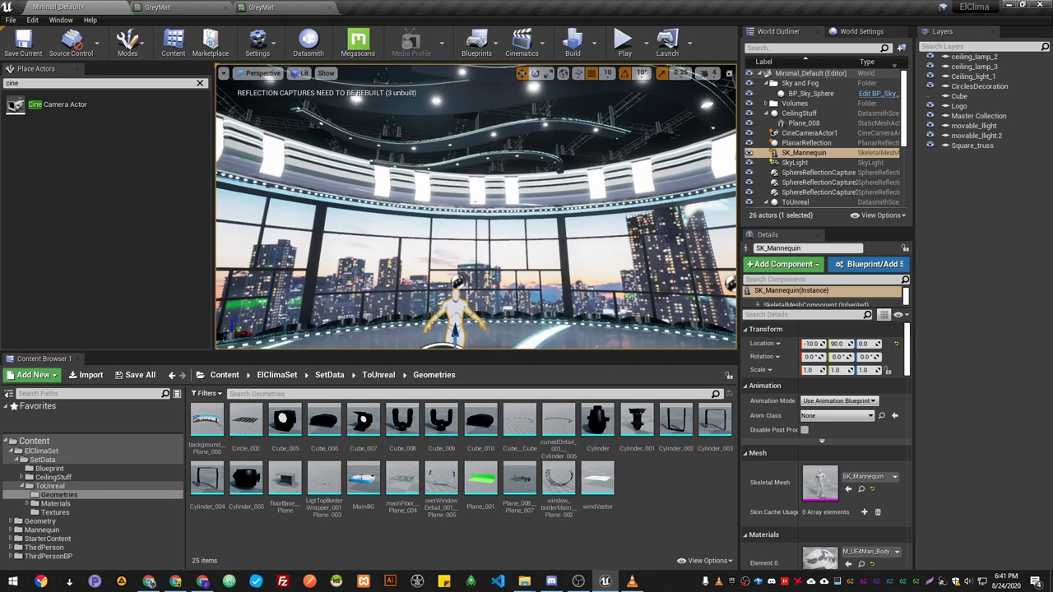
left_click(640, 425)
double_click(641, 426)
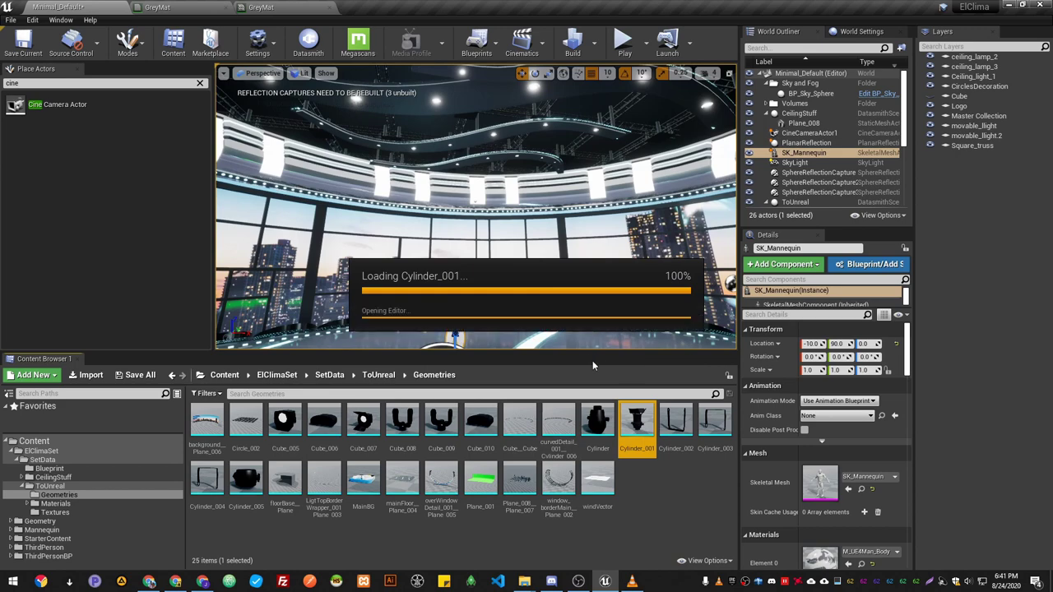
Examine the Cylinder_001 lamp mesh from several viewpoints and distances in the mesh editor
scroll(197, 384, "up", 5)
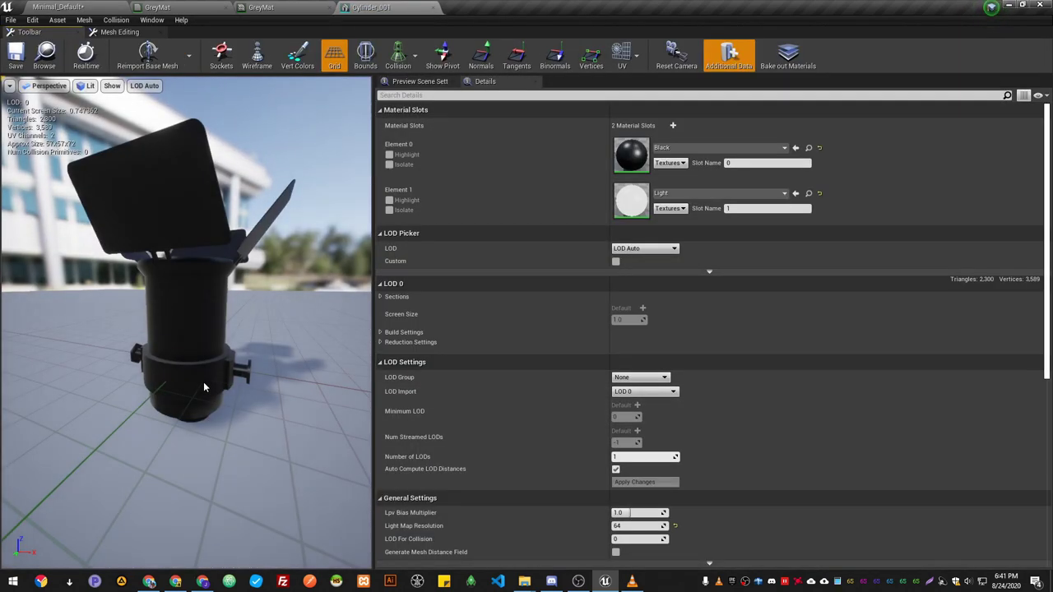
mouse_move(258, 395)
left_mouse_down()
mouse_move(246, 345)
mouse_move(254, 400)
left_mouse_up()
right_click_drag(254, 400, 268, 374)
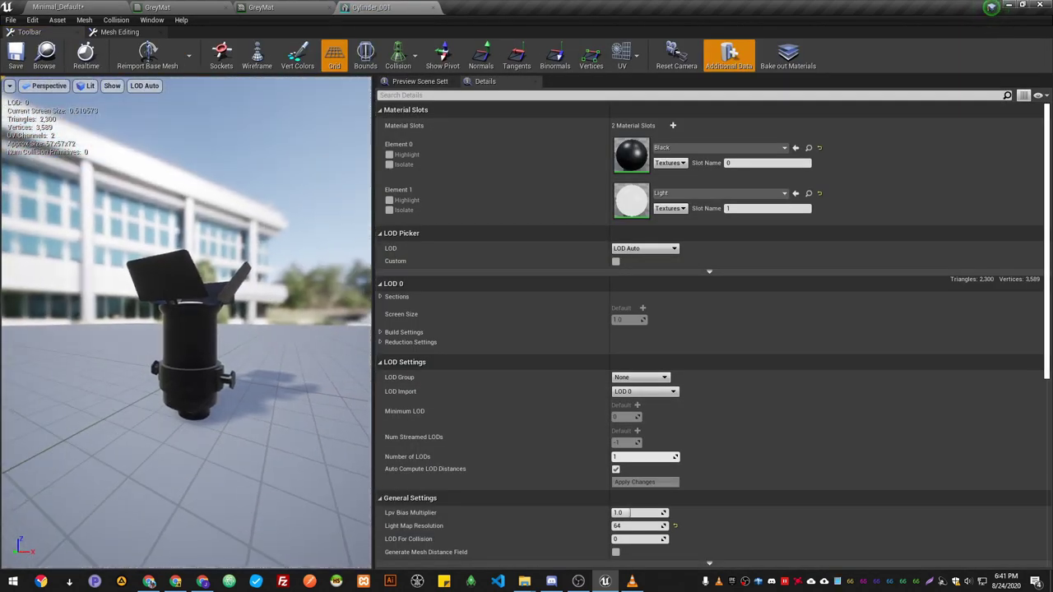
mouse_move(266, 449)
right_mouse_down()
mouse_move(268, 428)
mouse_move(266, 449)
right_mouse_up()
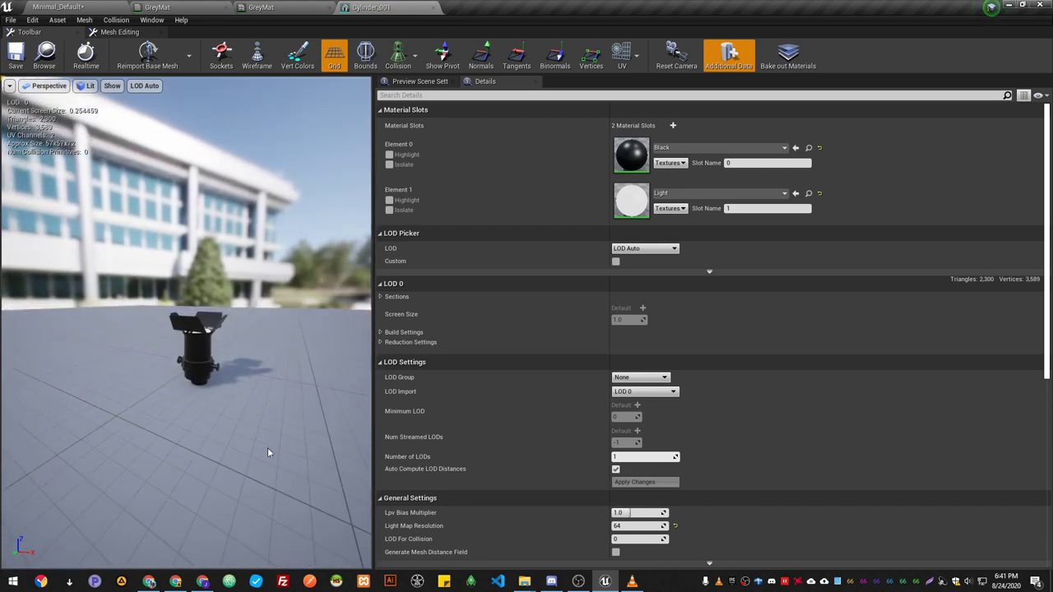
left_click_drag(267, 453, 214, 436)
key("f")
left_click_drag(239, 395, 230, 380)
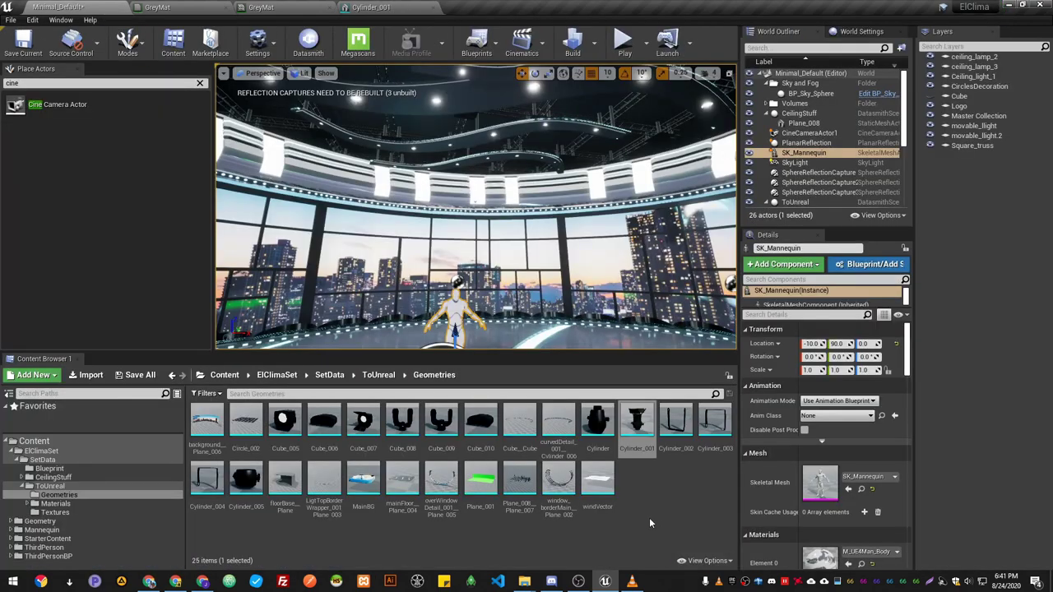
Create a new folder named LIGHTBP inside the SetData/Blueprint folder
left_click(65, 470)
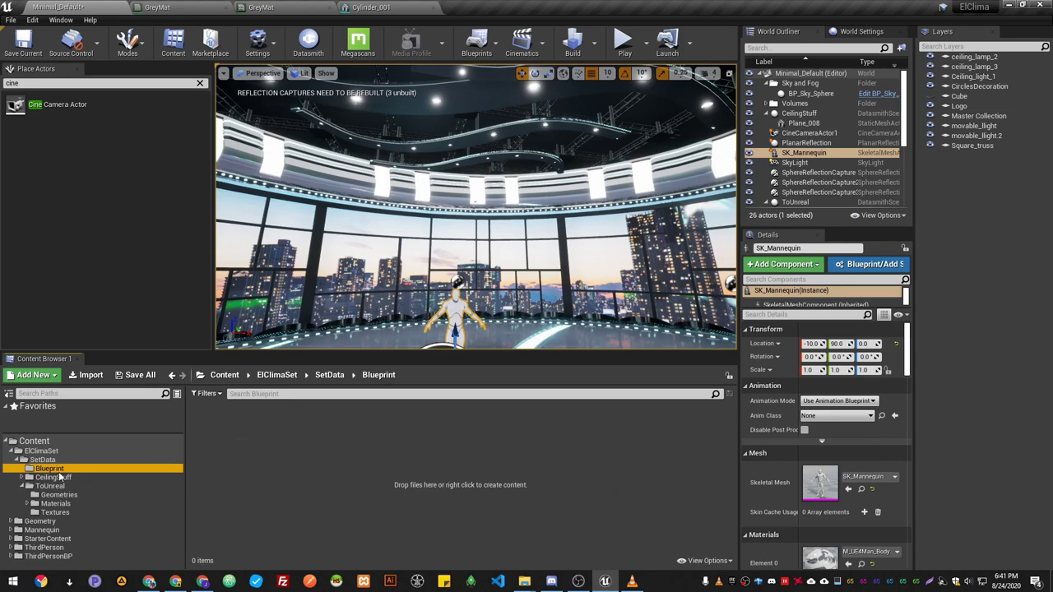
left_click(113, 459)
mouse_move(484, 299)
right_mouse_down()
mouse_move(457, 362)
mouse_move(517, 300)
mouse_move(514, 317)
mouse_move(526, 288)
mouse_move(502, 302)
right_mouse_up()
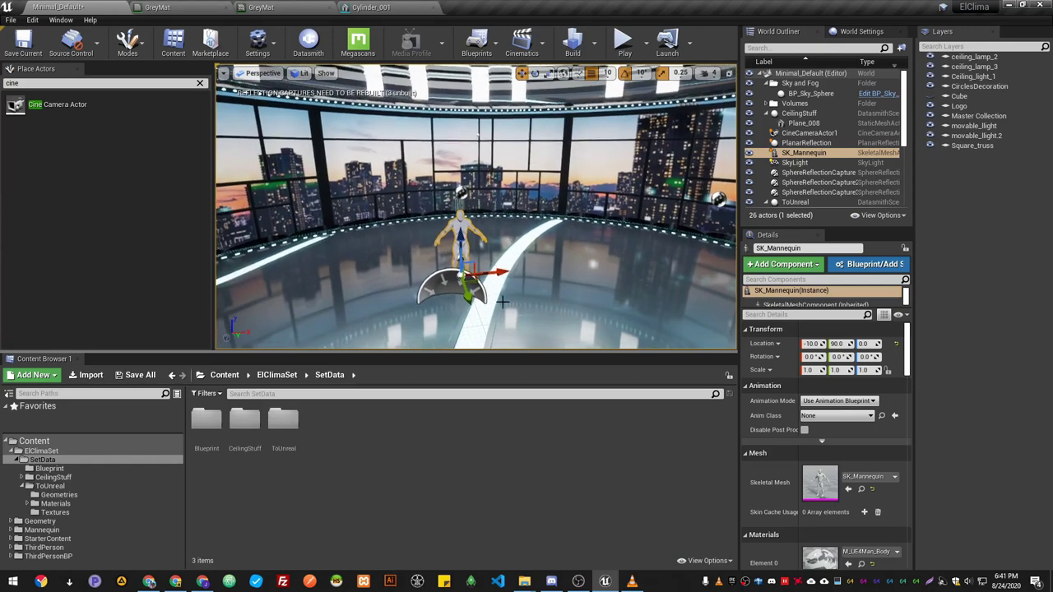
double_click(206, 421)
right_click(260, 439)
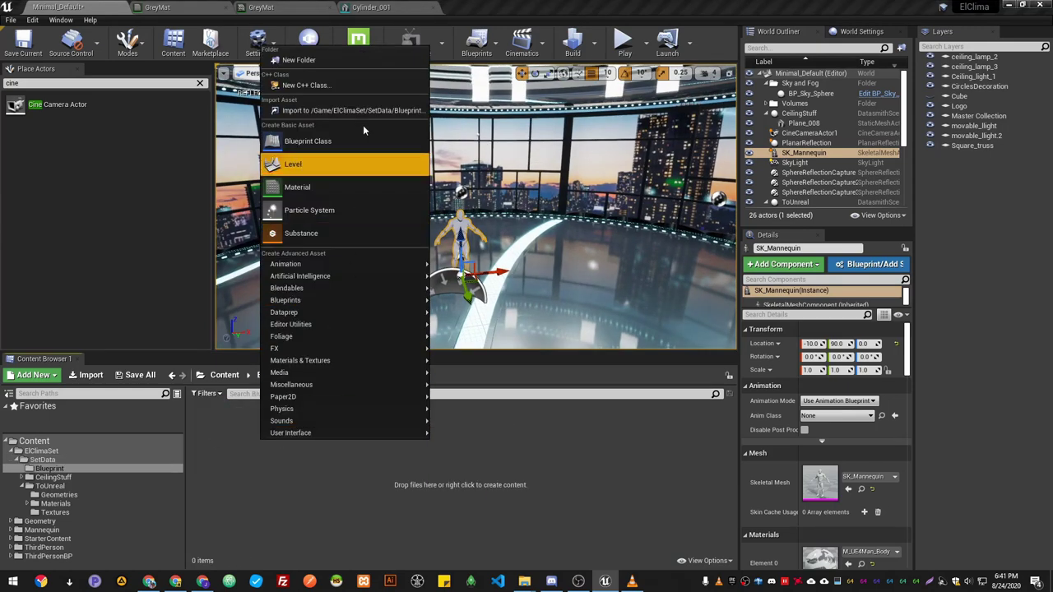
left_click(329, 61)
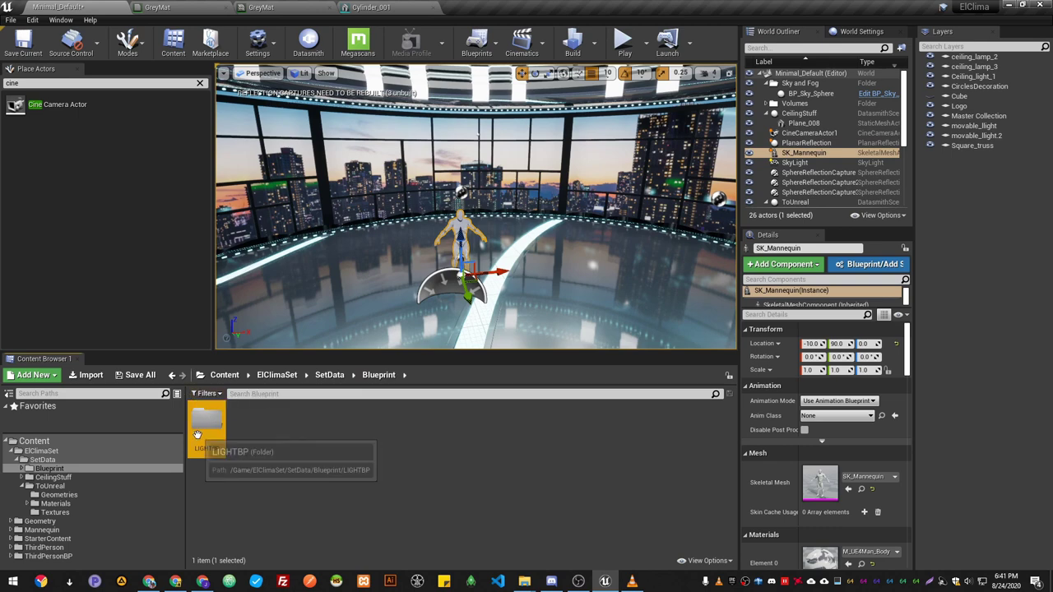
Create an Actor blueprint class named CeilingLamp_I in the LIGHTBP folder
double_click(210, 423)
right_click(272, 448)
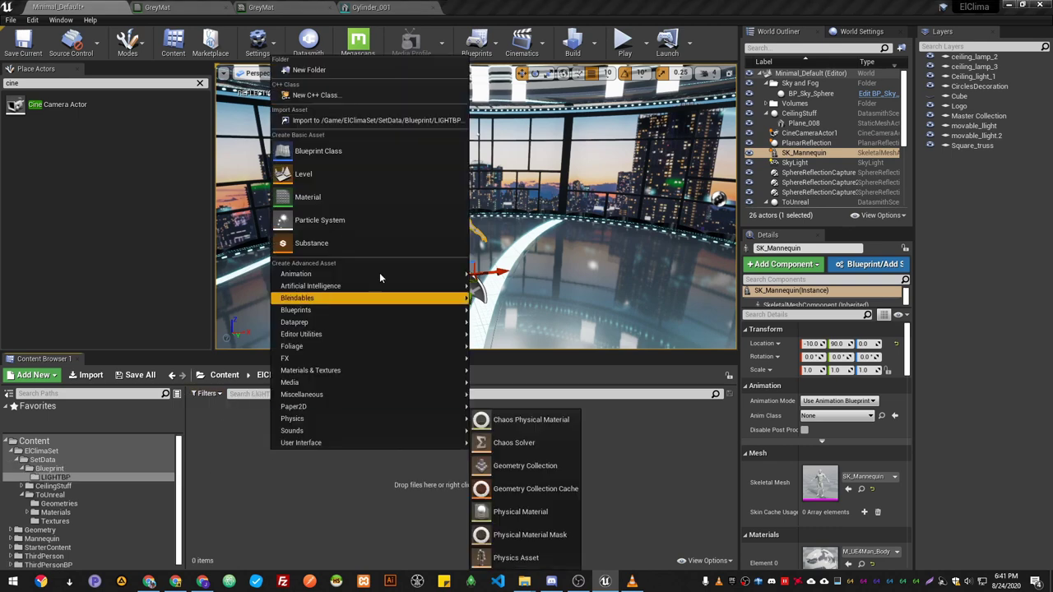
left_click(381, 160)
left_click(409, 198)
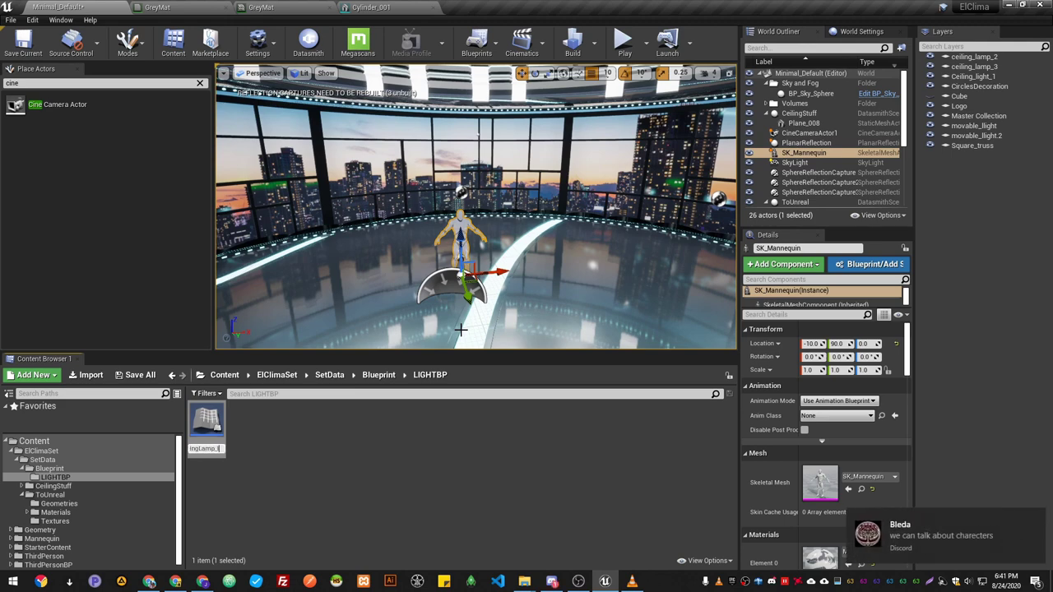
left_click(1031, 522)
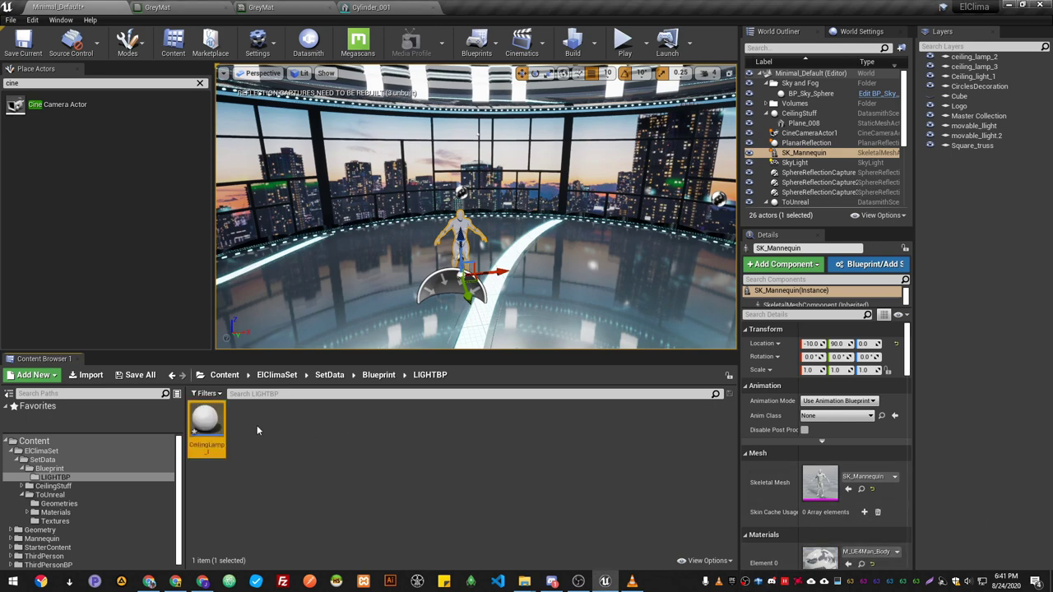
Open the CeilingLamp_I blueprint in a separate resized window above the content browser, which shows the ToUnreal/Geometries folder
double_click(206, 422)
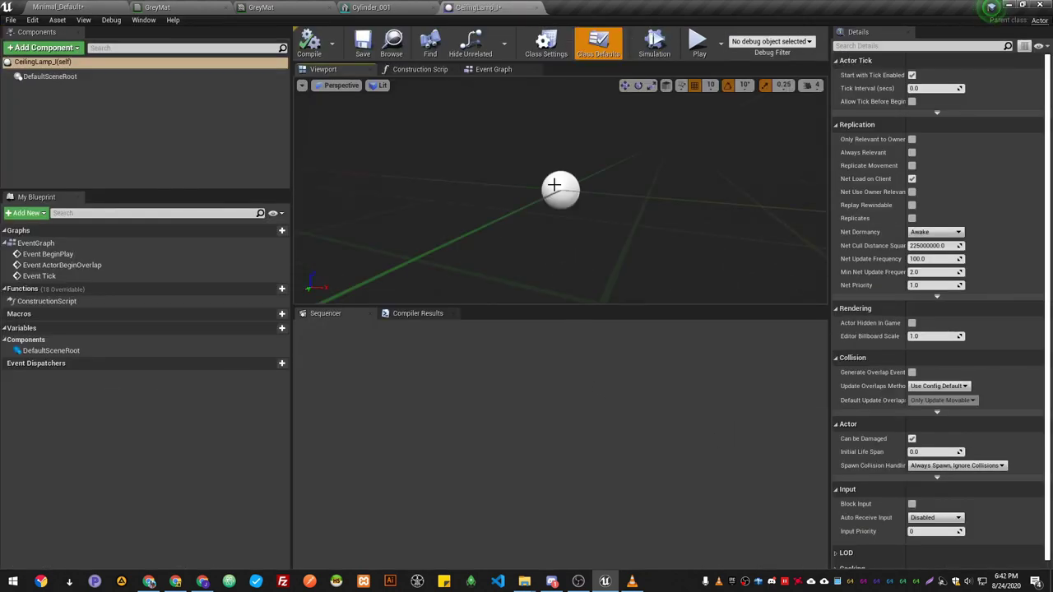
left_click(100, 7)
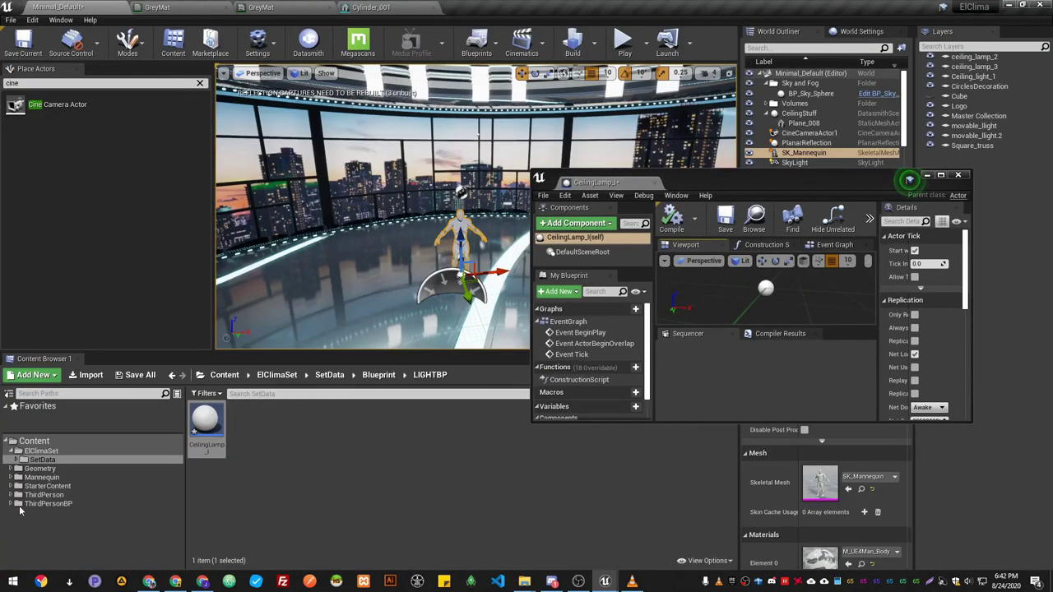
left_click(36, 452)
left_click(39, 460)
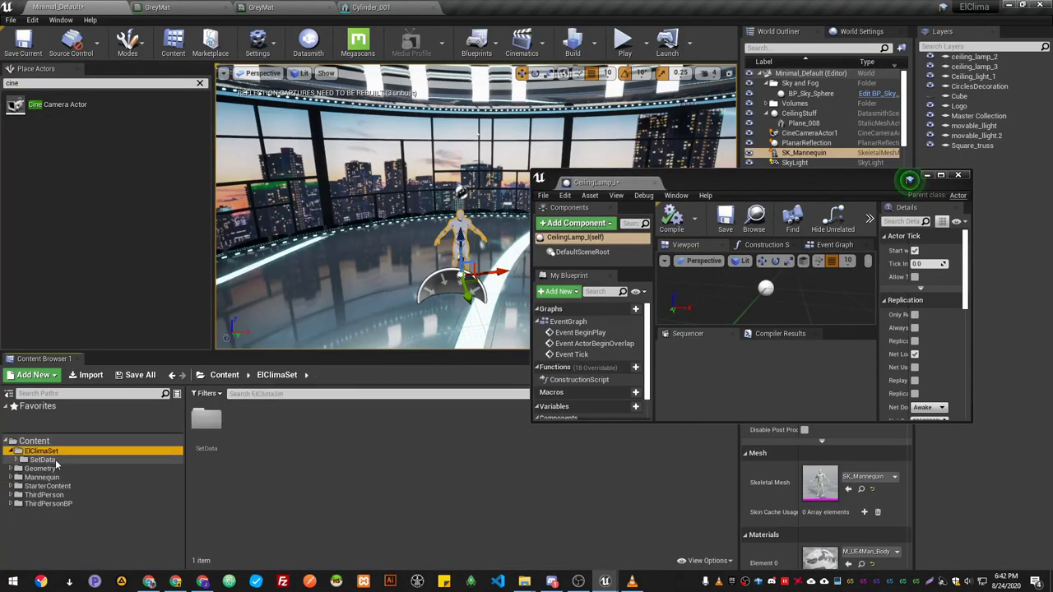
left_click(285, 424)
double_click(285, 424)
double_click(206, 421)
left_click_drag(822, 178, 607, 48)
left_click_drag(757, 291, 967, 367)
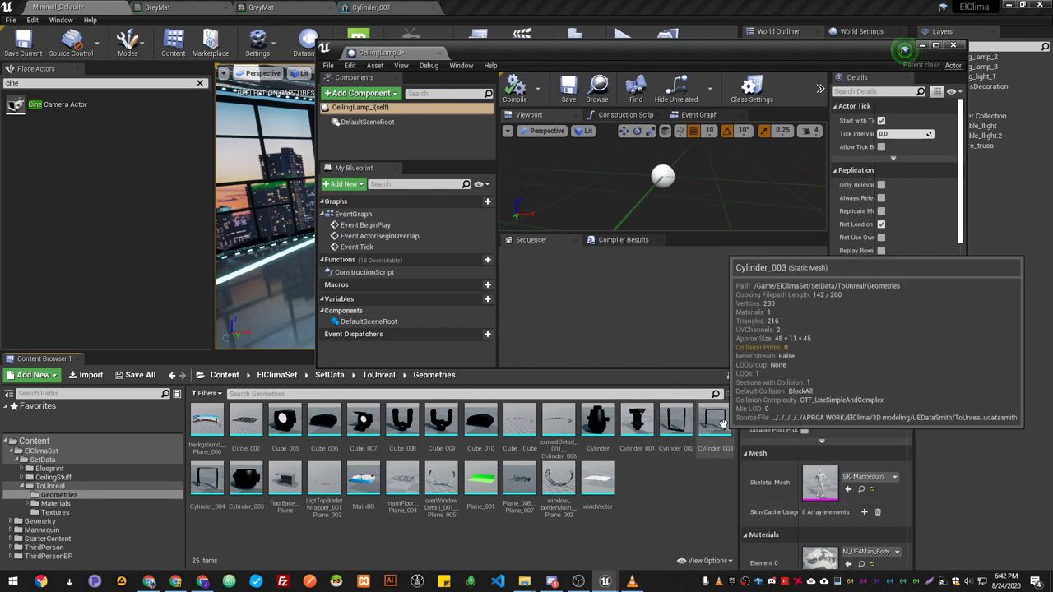
Add the Cylinder_003 mesh to the CeilingLamp_I blueprint as a Static Mesh component
left_click(714, 423)
left_click(378, 96)
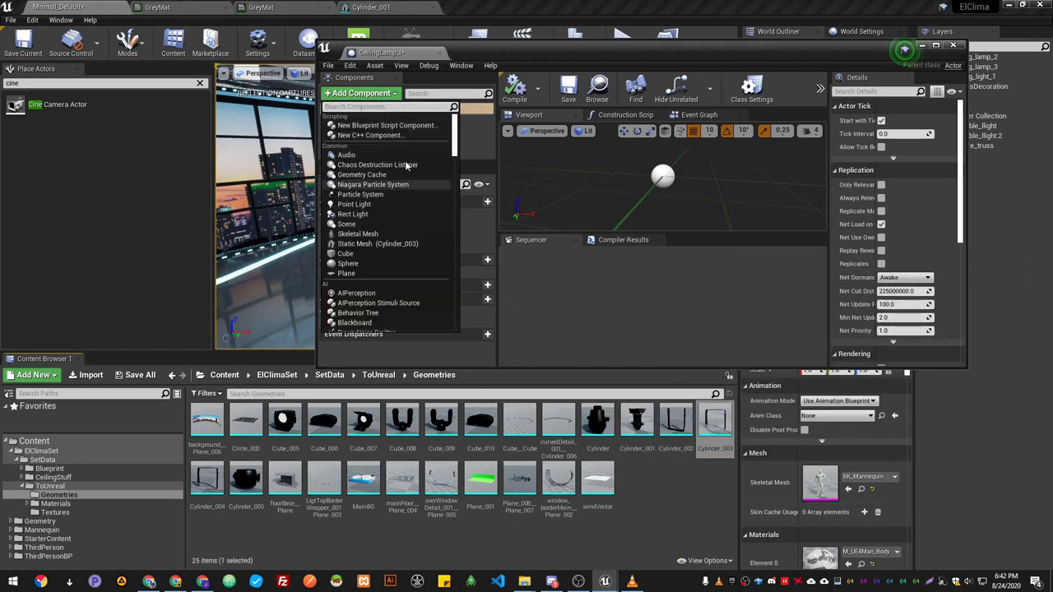
type("stac")
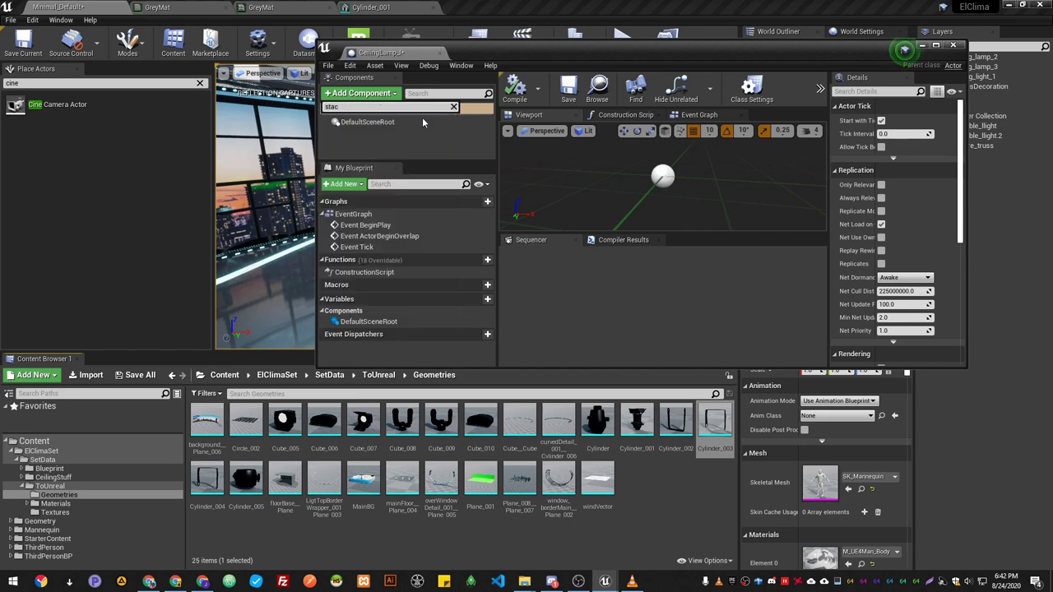
key("BackSpace")
type("t")
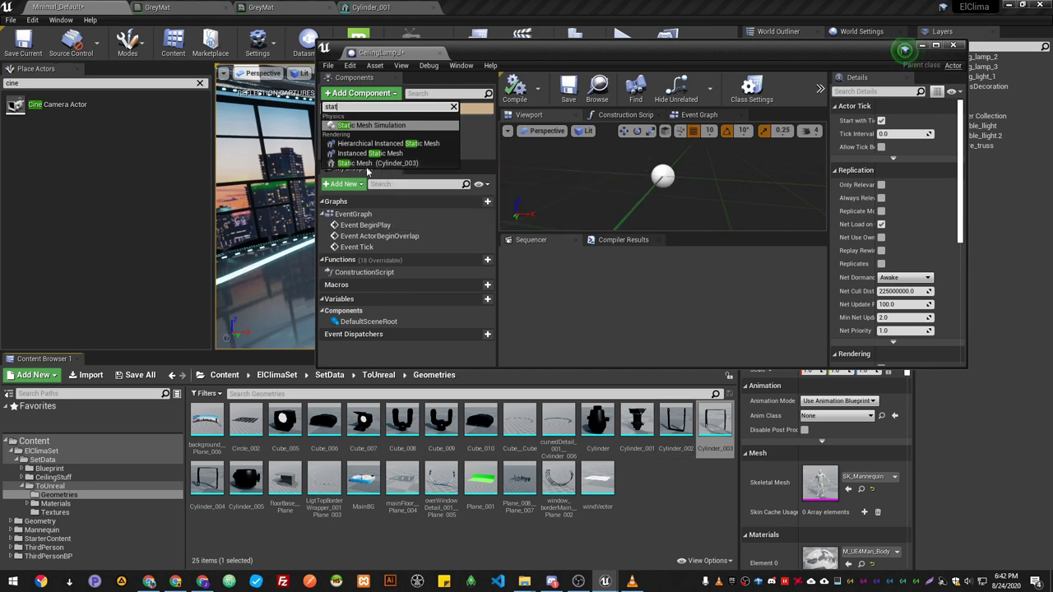
left_click(374, 163)
scroll(659, 173, "down", 5)
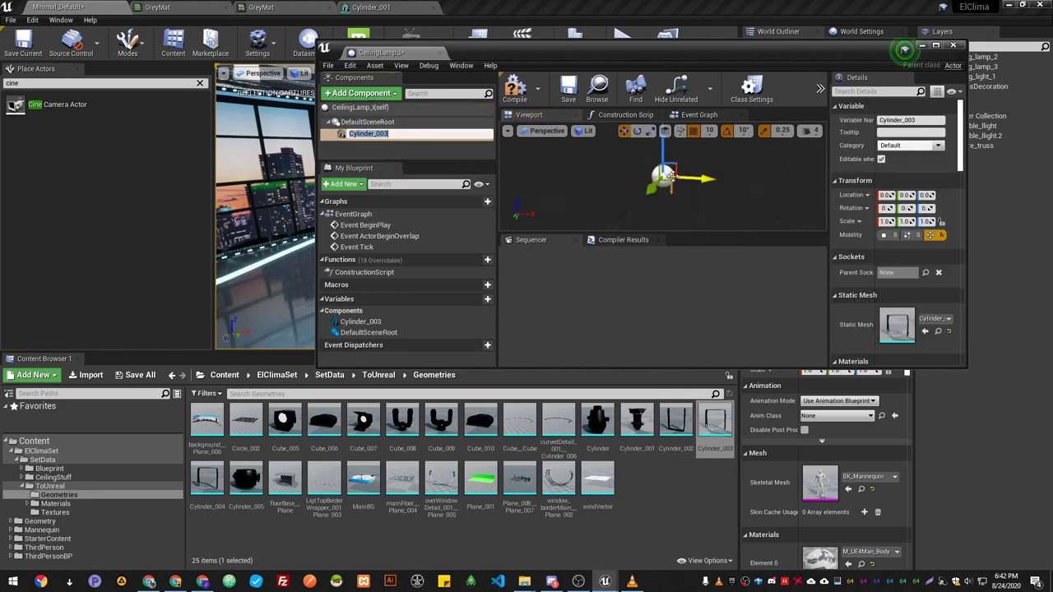
Add the Cylinder_001 mesh as a Static Mesh component under Cylinder_003
left_click(636, 424)
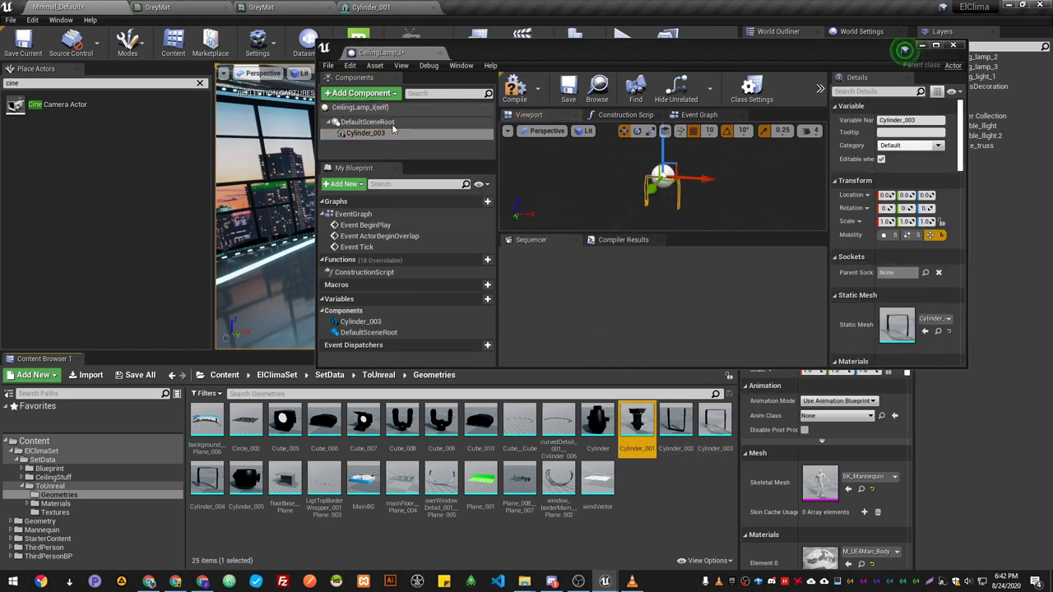
left_click(362, 93)
type("stat")
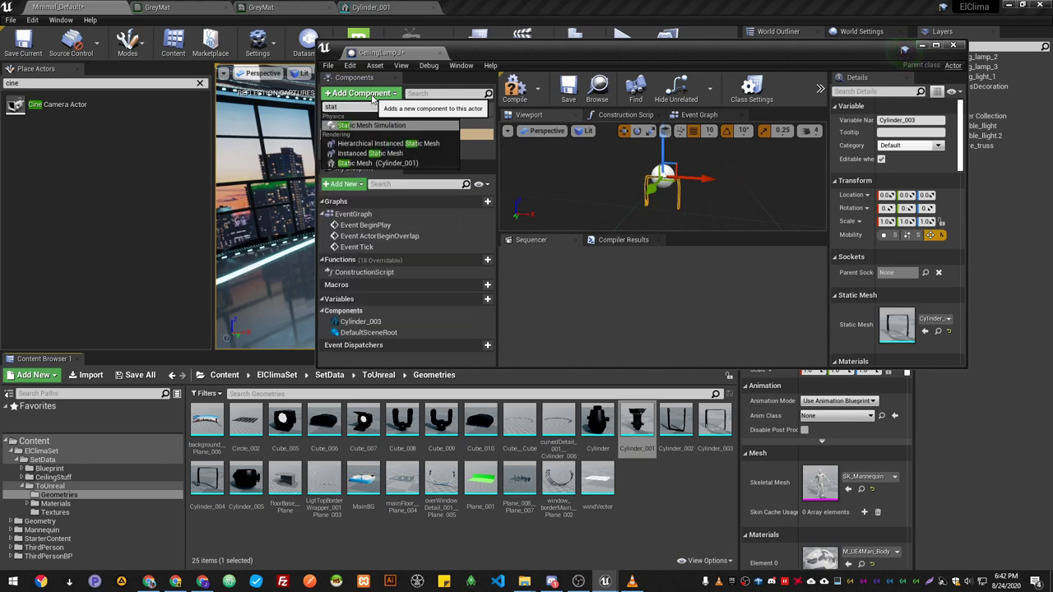
left_click(386, 163)
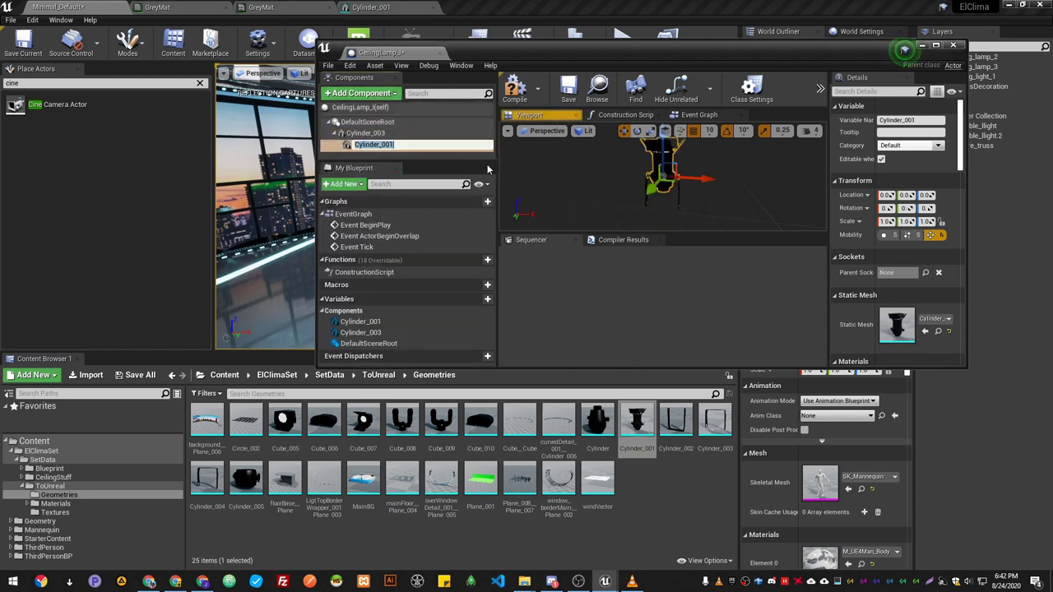
Name the holder component LightHolder and fit Cylinder_001 into it at a Z location of 49.141, tilted about -119.9° on X
left_click(935, 46)
key("alt+k")
scroll(673, 236, "up", 5)
left_click_drag(453, 105, 453, 160)
key("alt+h")
scroll(624, 241, "up", 5)
left_click_drag(414, 105, 412, 105)
key("f")
left_click_drag(514, 202, 492, 194)
key("alt+k")
key("f")
Add a Spot Light component under Cylinder_001
left_click(49, 87)
left_click_drag(271, 7, 356, 67)
key("Delete")
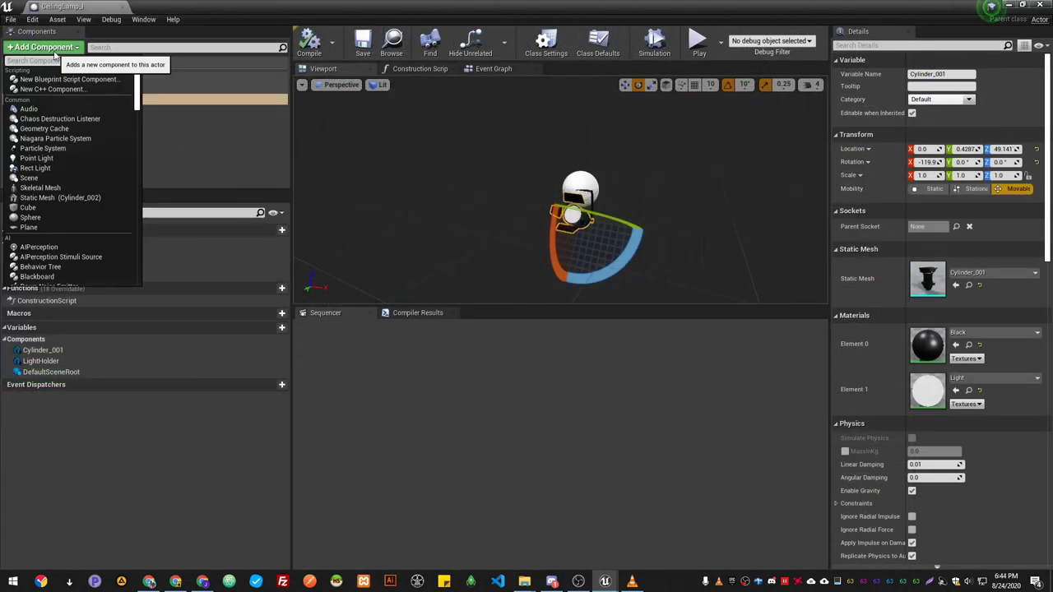
type("spot")
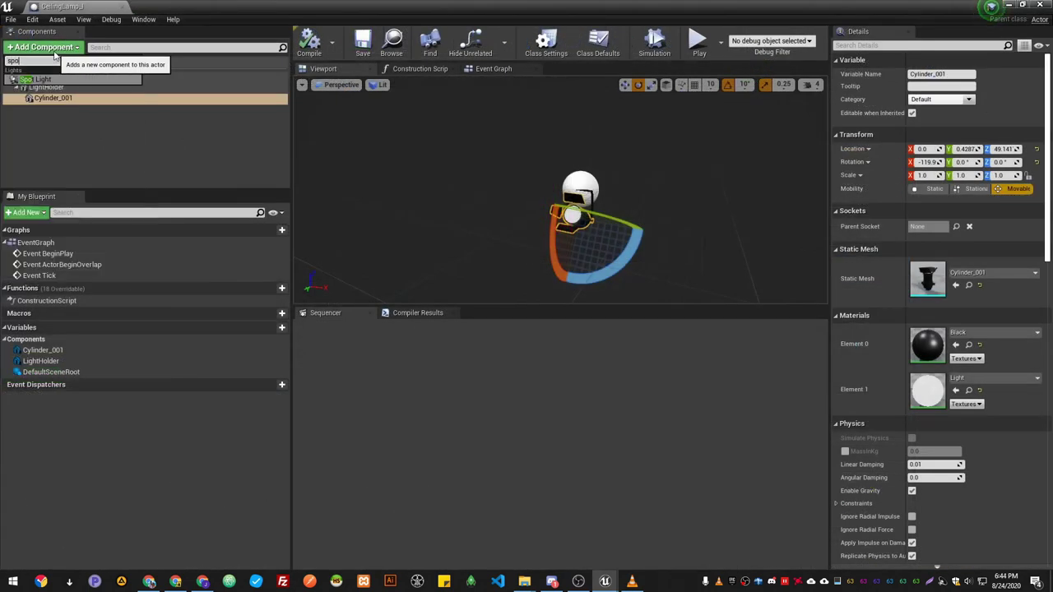
left_click(64, 83)
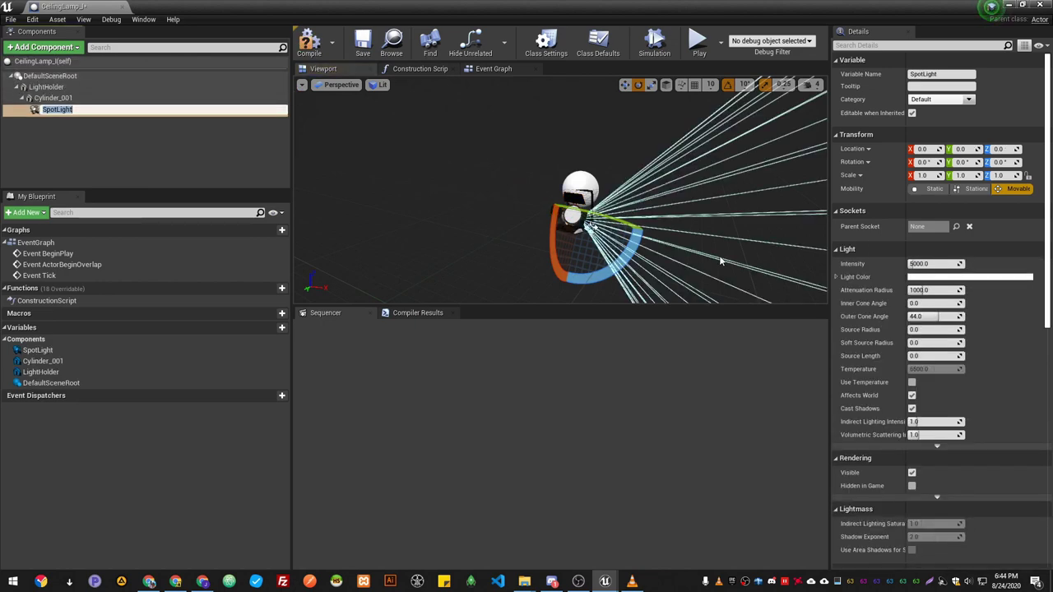
Set the X rotation of the Cylinder_001 lamp body to 0°
scroll(701, 261, "up", 4)
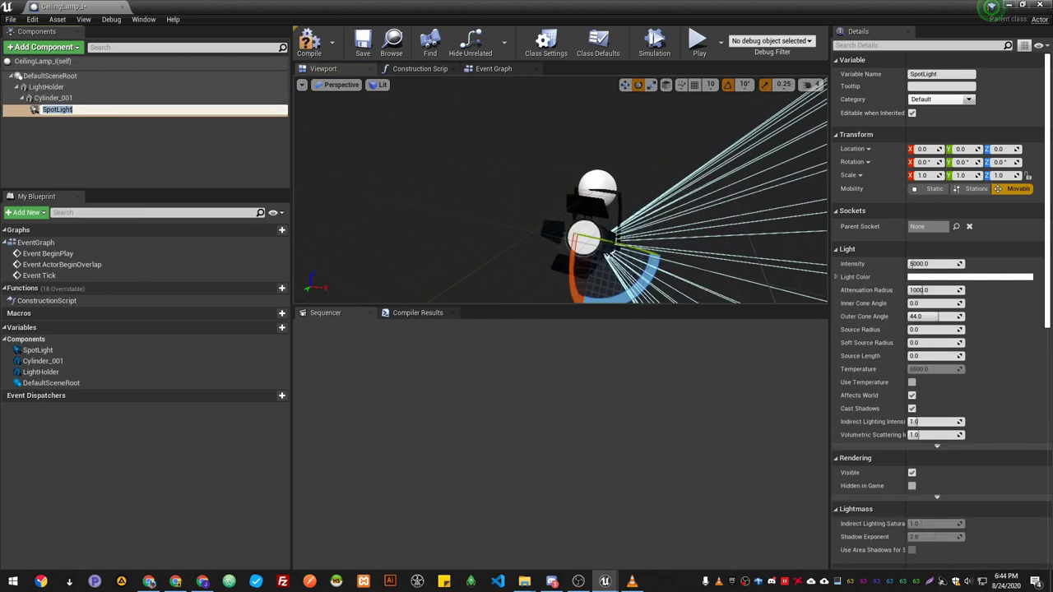
left_click(584, 236)
left_click(923, 162)
type("0")
key("Return")
Rotate the spot light to shine out of the lamp's opening and move it to a Z location of about 36.65
left_click(55, 109)
left_click(338, 84)
left_click(329, 132)
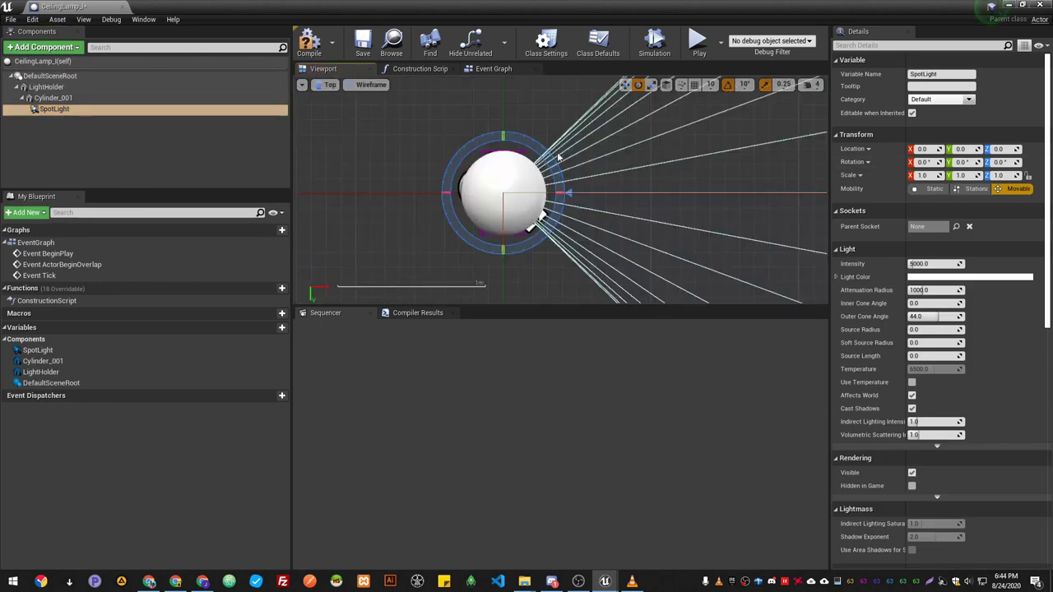
left_click(329, 84)
left_click(329, 157)
left_click_drag(549, 153, 600, 149)
left_click(329, 181)
key("w")
left_click_drag(556, 232, 556, 274)
right_click_drag(567, 186, 491, 207)
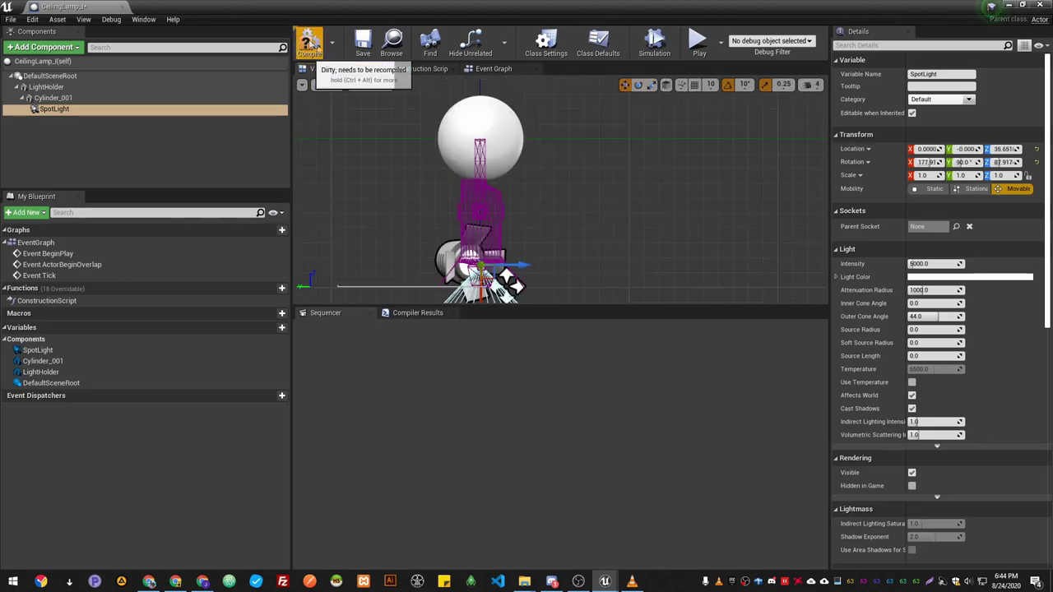
Rotate Cylinder_001 with its spot light to -80° on X, and compile and save the blueprint
left_click(519, 170)
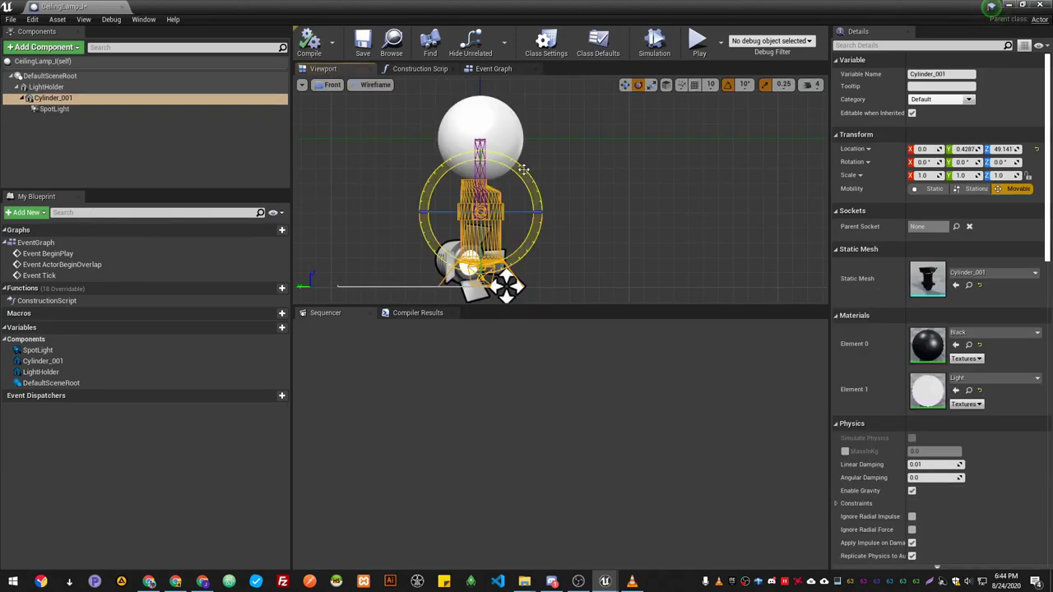
left_click_drag(520, 171, 553, 217)
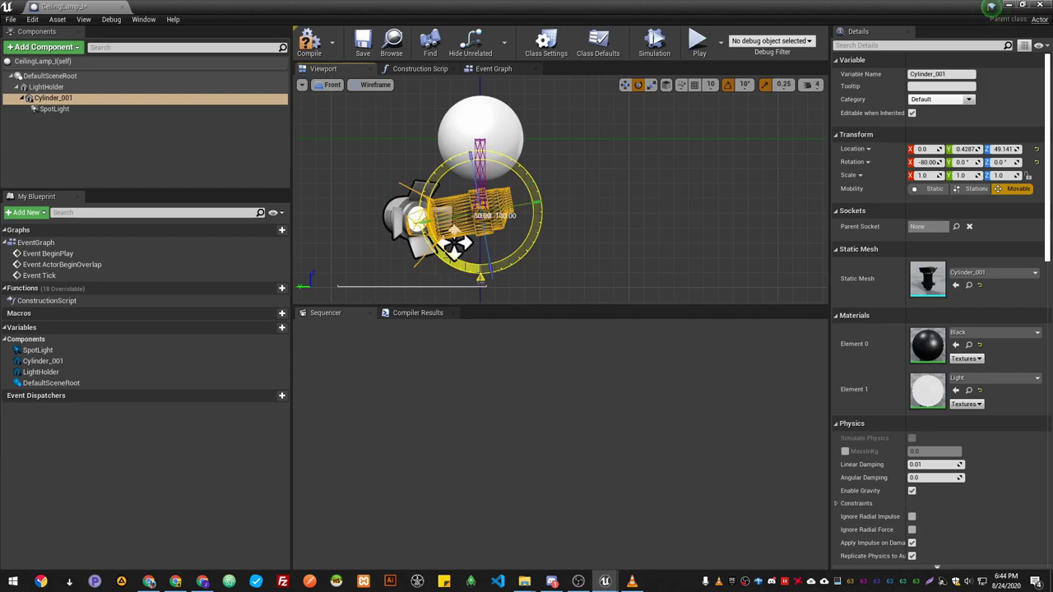
left_click(310, 45)
left_click(364, 45)
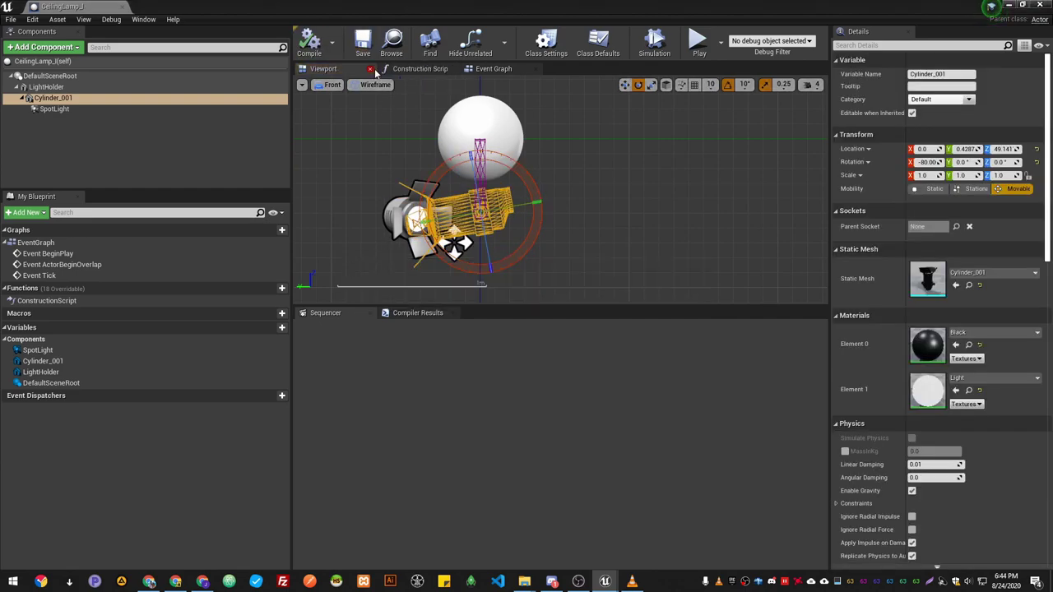
Dock the CeilingLamp_I blueprint in the main editor window and browse to the LIGHTBP folder from the level editor
left_click_drag(67, 5, 164, 7)
left_click(65, 7)
scroll(471, 308, "up", 3)
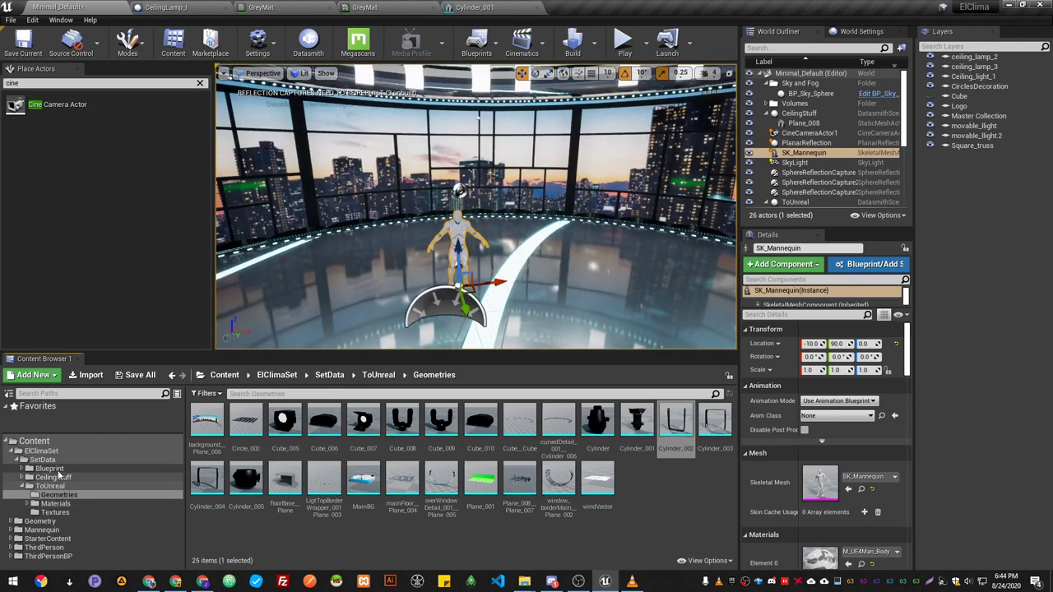
left_click(51, 469)
double_click(206, 421)
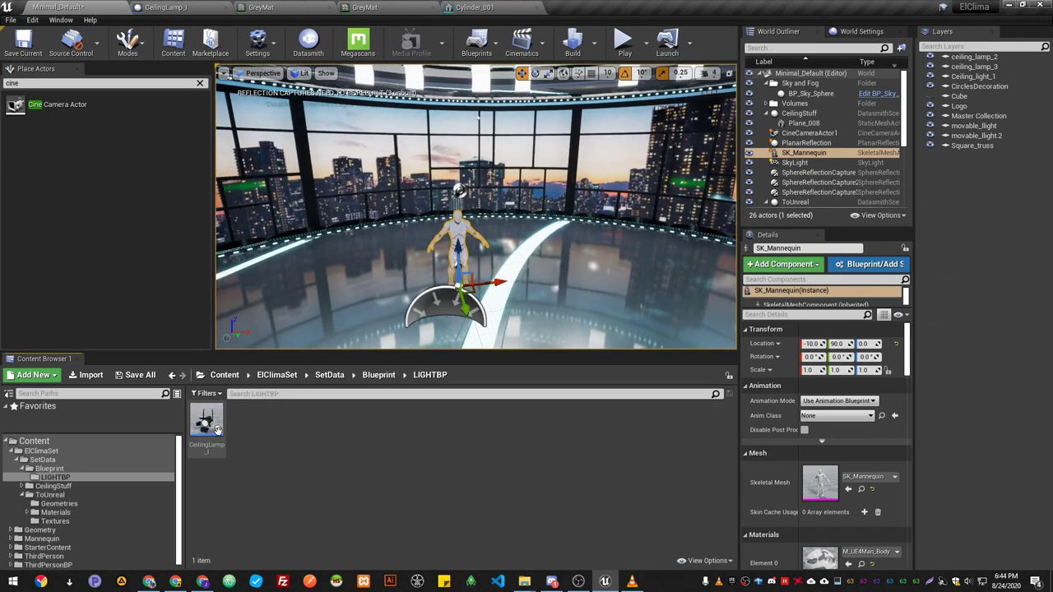
Place a CeilingLamp_I near the studio ceiling at about X 42, Y 210, Z 742, and return to its blueprint
left_click_drag(214, 428, 556, 158)
scroll(603, 241, "down", 4)
right_click_drag(604, 241, 493, 165)
left_click_drag(468, 231, 425, 293)
scroll(439, 263, "down", 8)
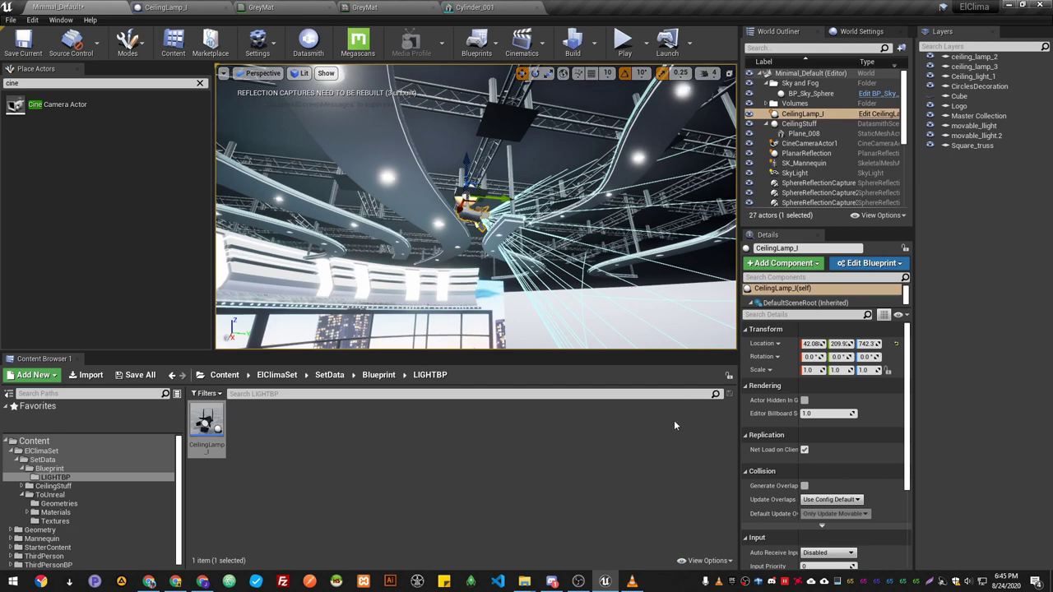
left_click(165, 7)
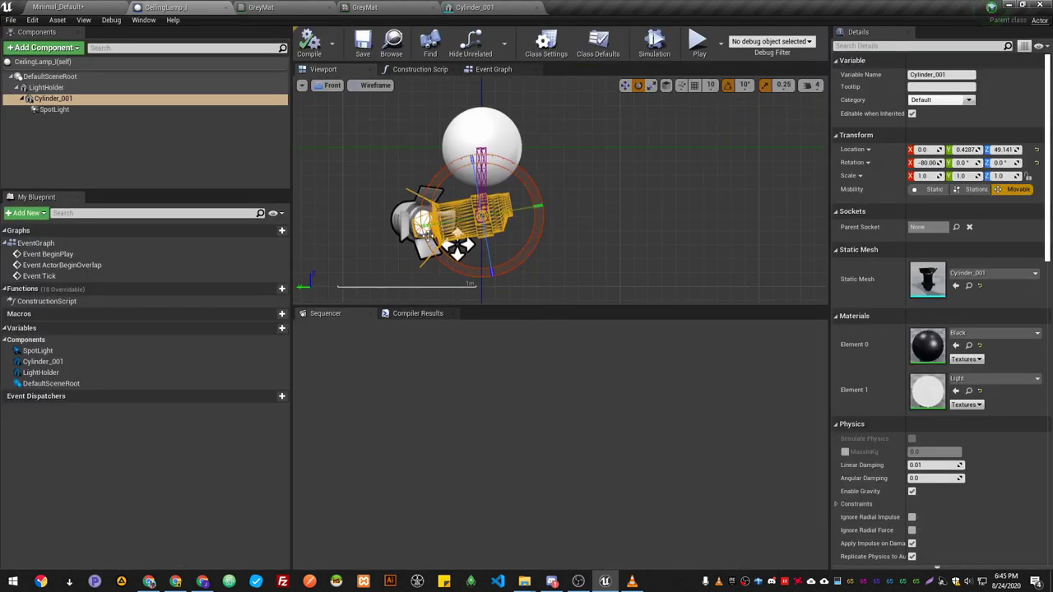
Add a Cylinder_001 reference node to the CeilingLamp_I construction script, below the Construction Script node
left_click(400, 220)
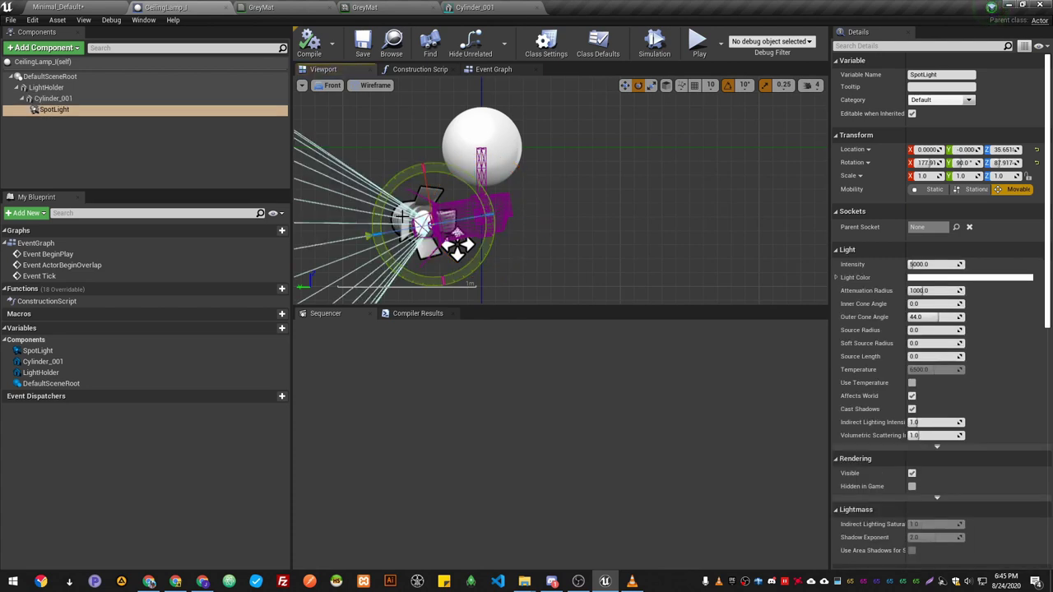
left_click(418, 70)
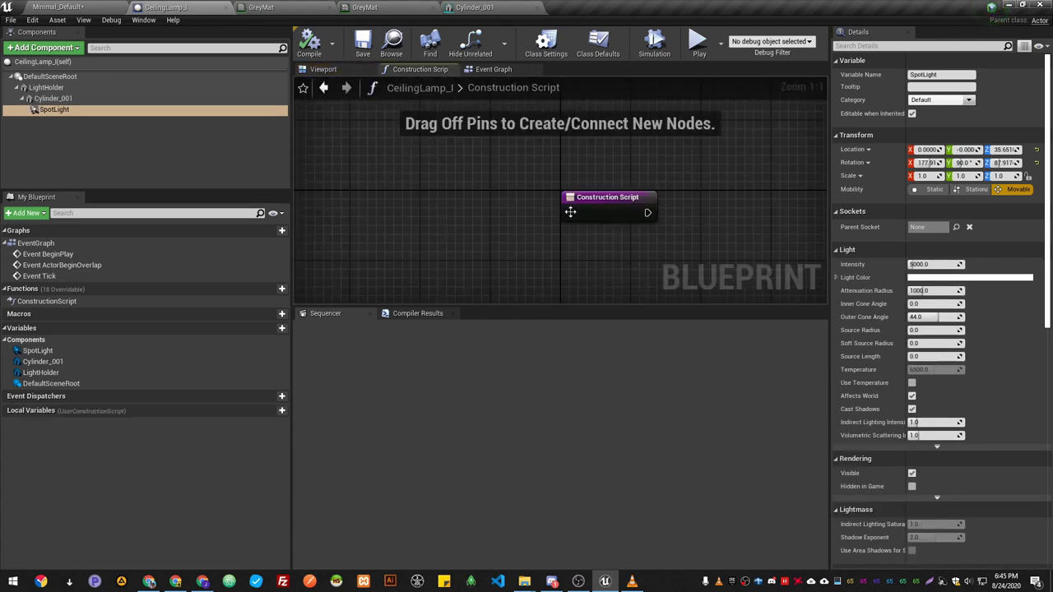
right_click_drag(730, 209, 536, 188)
left_click(52, 98)
left_click_drag(487, 223, 428, 237)
right_click_drag(601, 208, 599, 242)
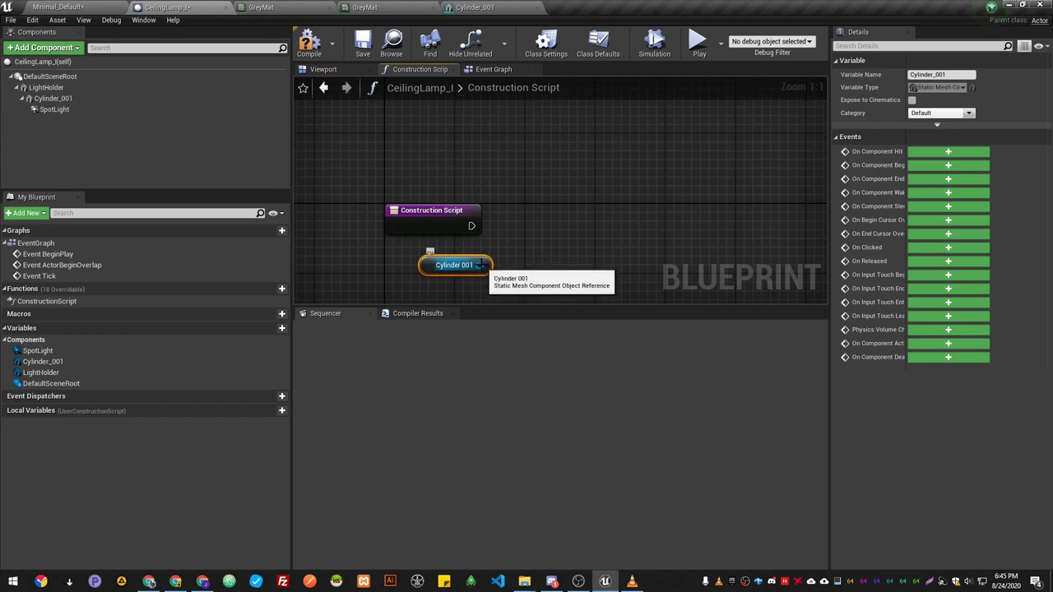
left_click_drag(481, 265, 520, 265)
left_click_drag(587, 239, 562, 256)
right_click_drag(562, 255, 510, 209)
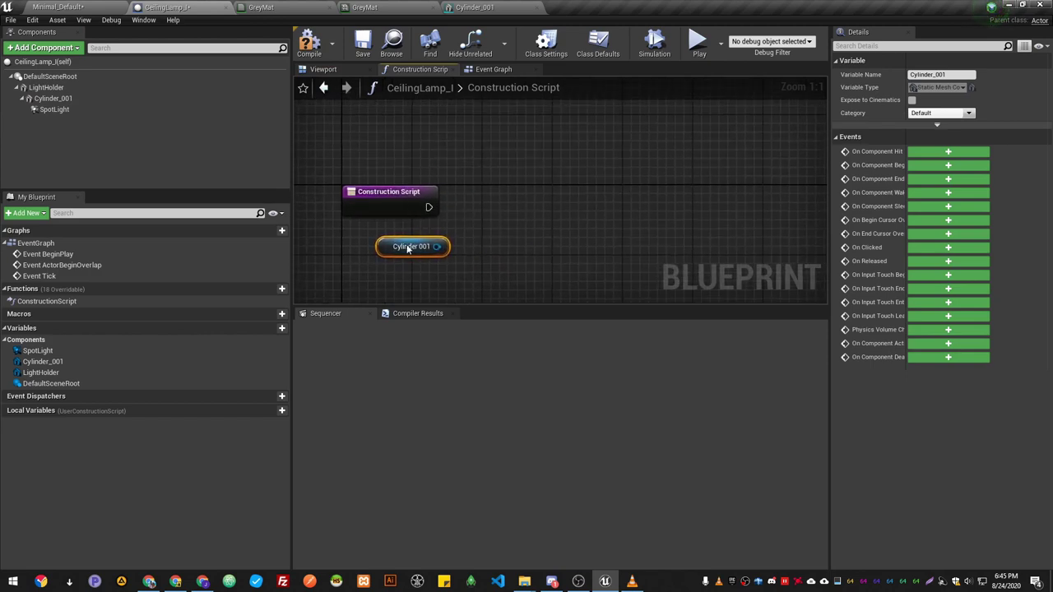
Create a Float variable named Rotation in the CeilingLamp_I blueprint, and compile and save it
left_click(281, 328)
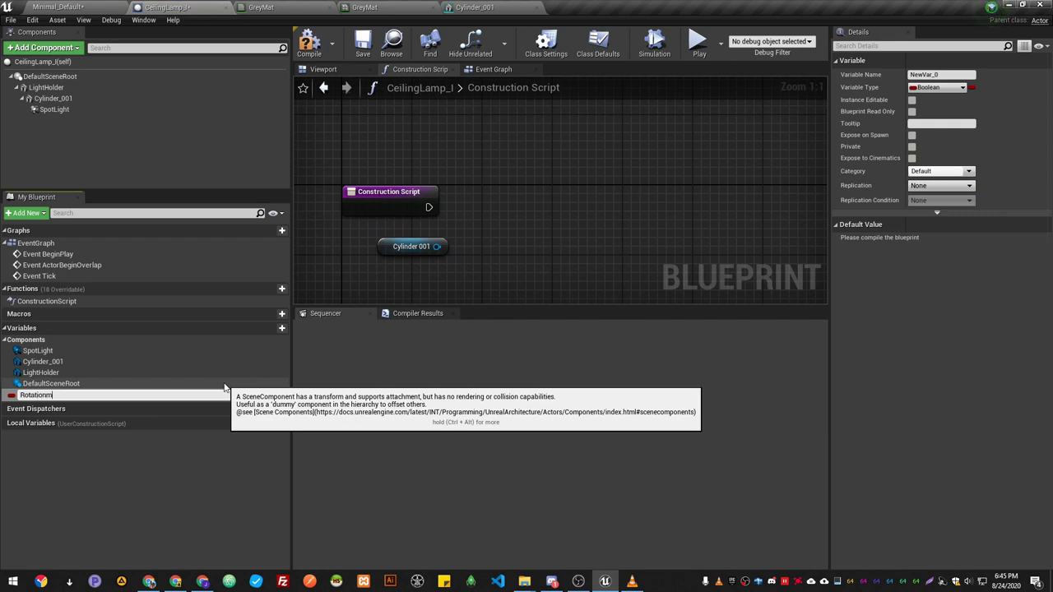
key("Return")
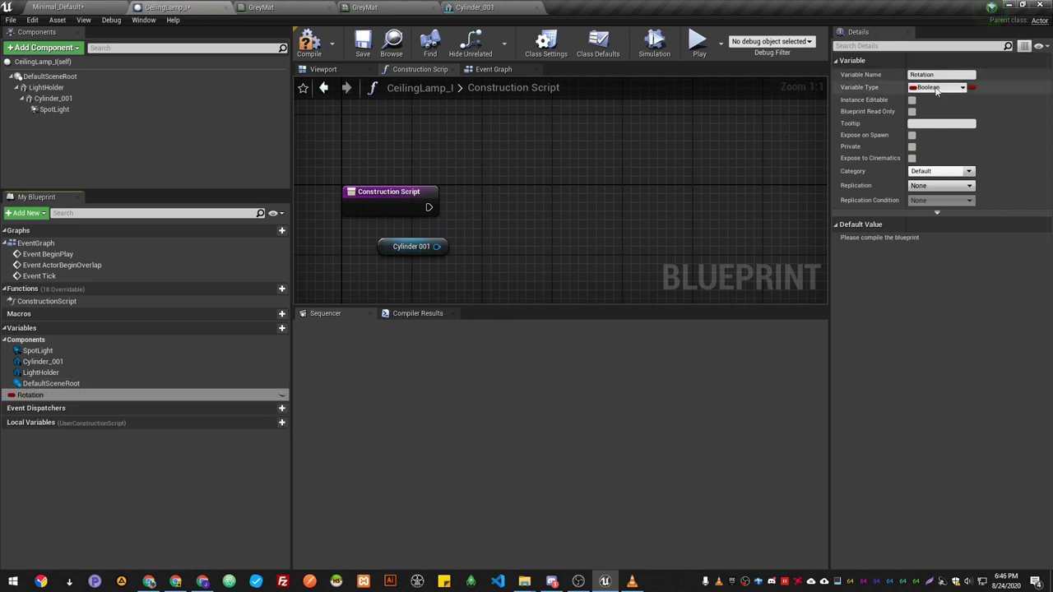
left_click(936, 87)
type("f")
left_click(893, 125)
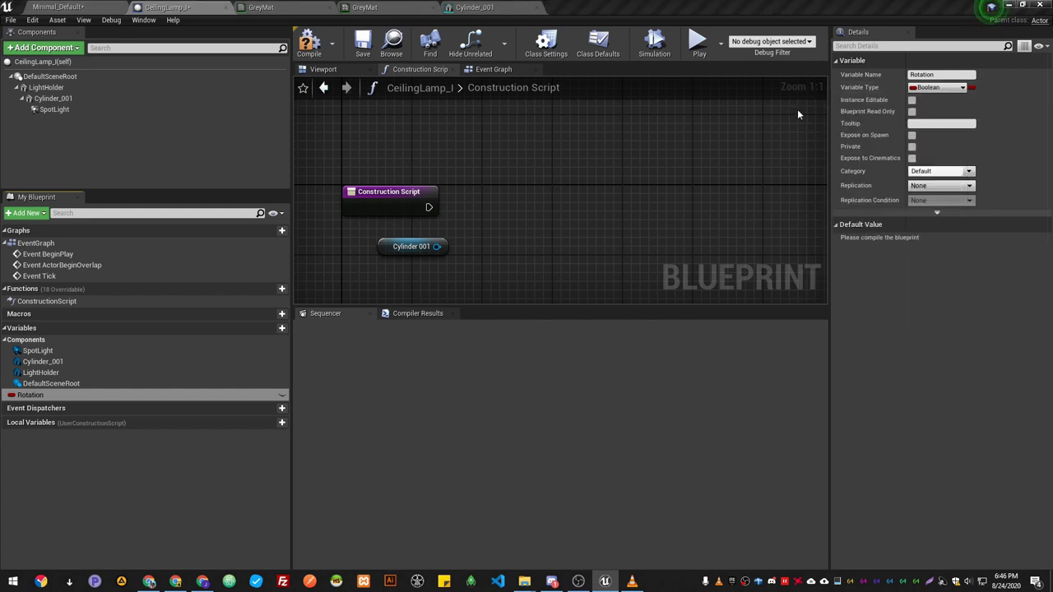
left_click(310, 48)
left_click(367, 53)
scroll(496, 251, "down", 2)
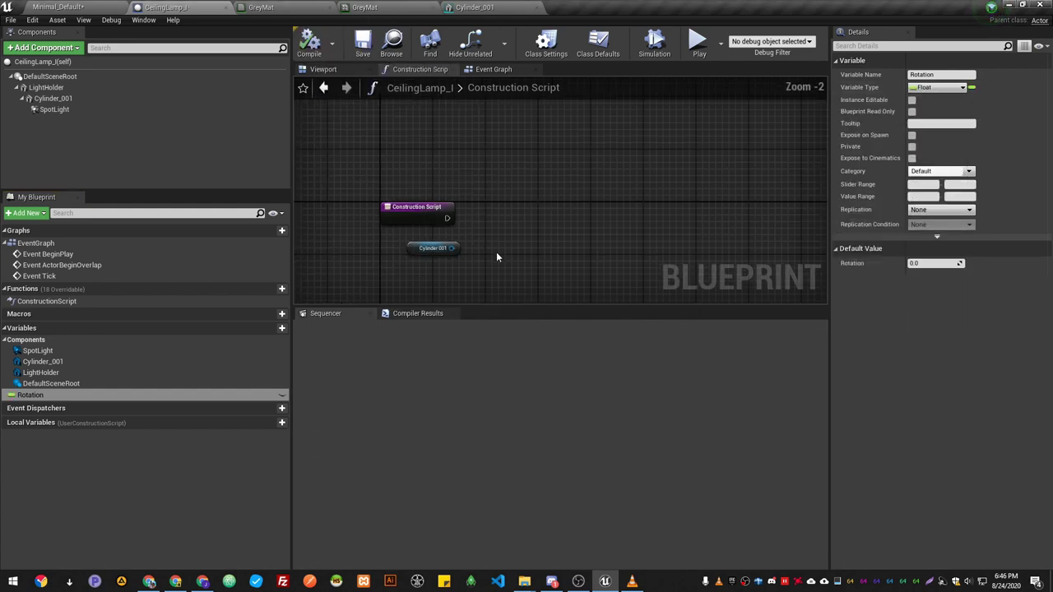
Place a getter for the Rotation variable below the Cylinder 001 node and make the variable instance editable
right_click_drag(496, 251, 436, 226)
left_click_drag(90, 396, 355, 235)
left_click(378, 250)
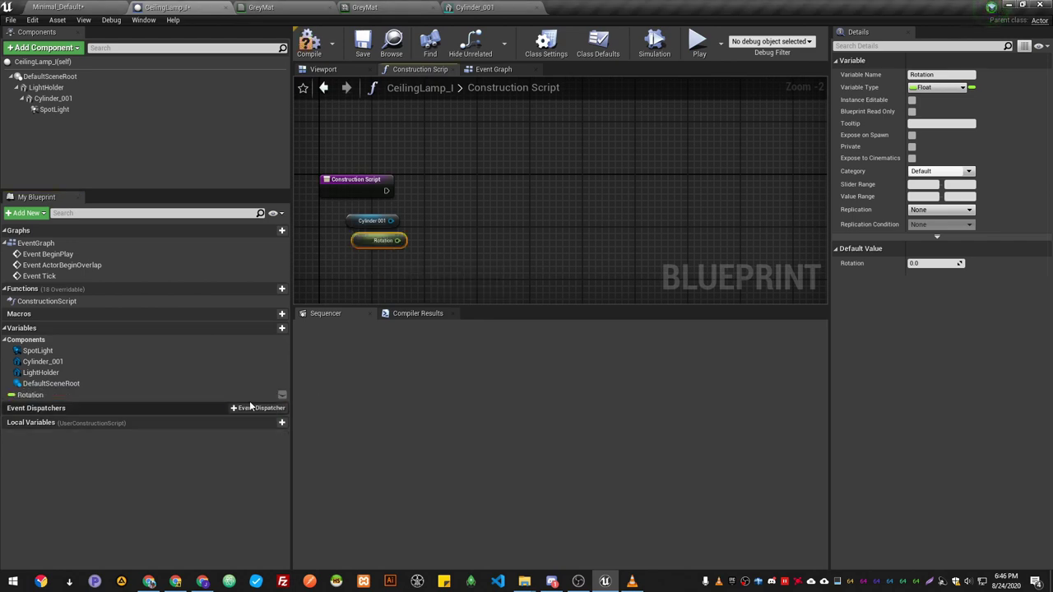
left_click(282, 396)
right_click_drag(382, 234, 494, 262)
left_click_drag(491, 216, 559, 219)
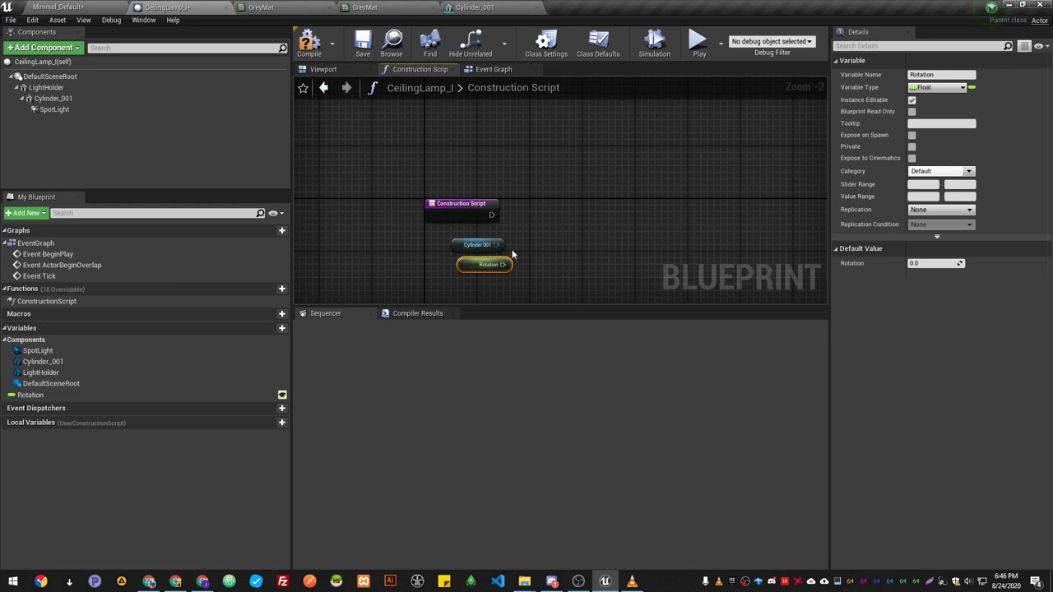
left_click_drag(464, 263, 458, 290)
right_click_drag(458, 290, 458, 270)
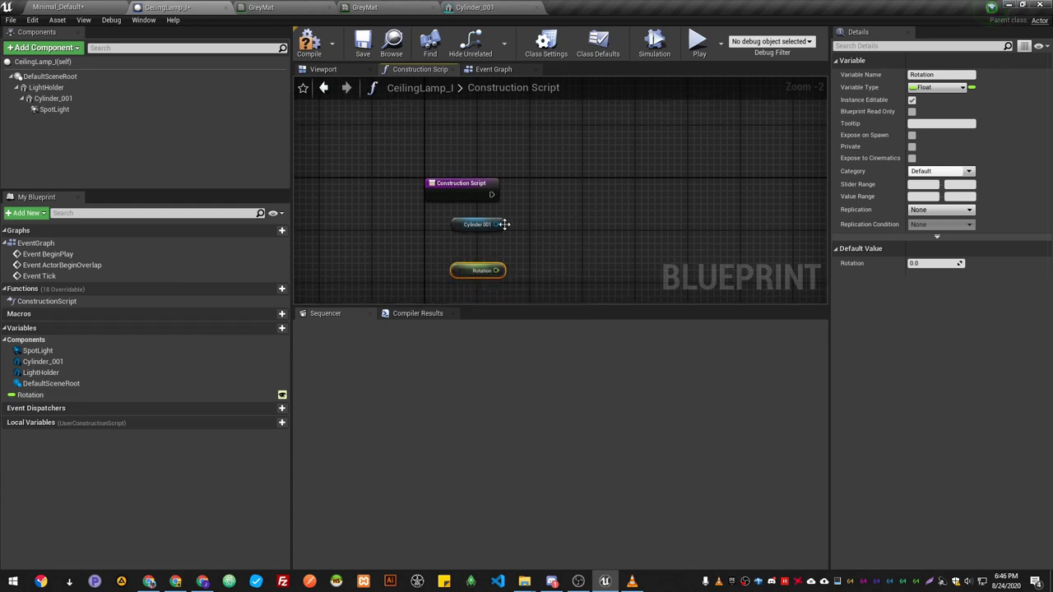
Add a SetWorldRotation node targeting Cylinder 001 and connect it to the Construction Script execution output
left_click_drag(497, 224, 609, 218)
type("setw")
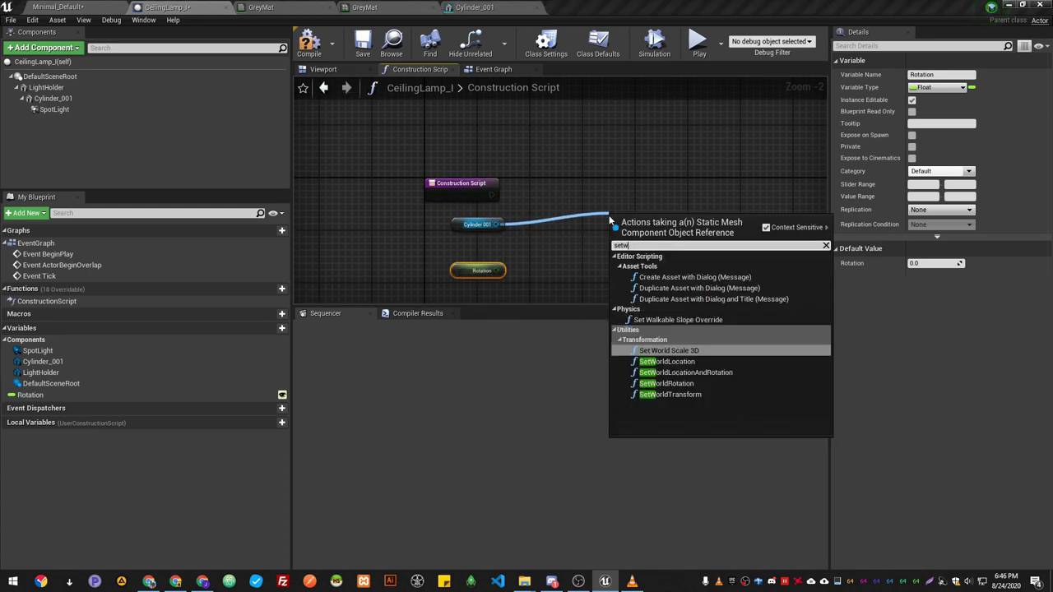
key("Down")
key("Down")
key("Down")
key("Return")
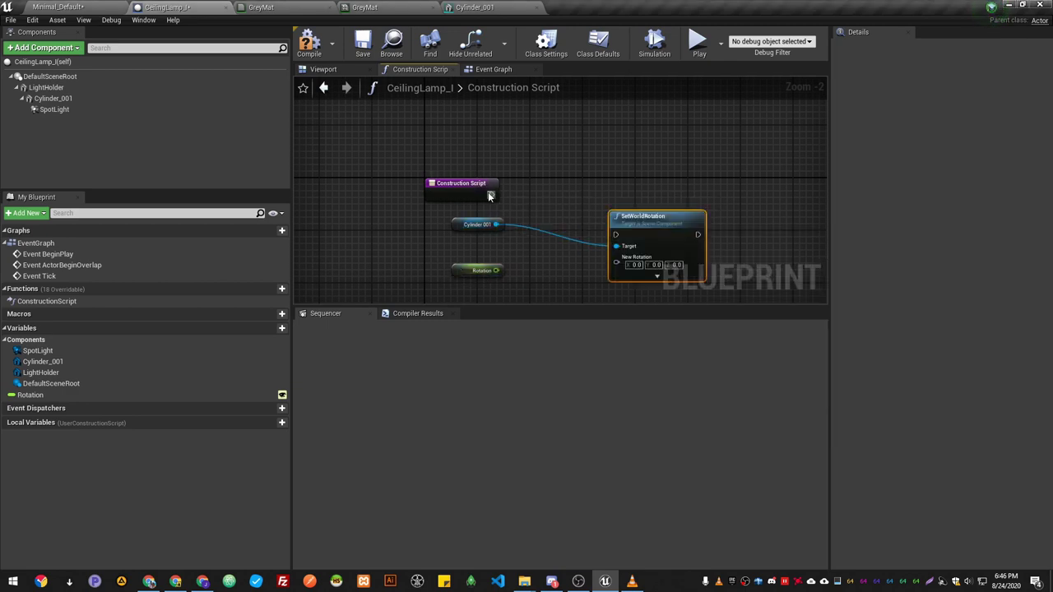
left_click_drag(491, 195, 568, 211)
left_click_drag(617, 237, 665, 178)
Feed Rotation through the X (Roll) input of a Make Rotator node into SetWorldRotation's New Rotation, and compile the blueprint
left_click_drag(453, 273, 401, 274)
right_click_drag(505, 258, 530, 194)
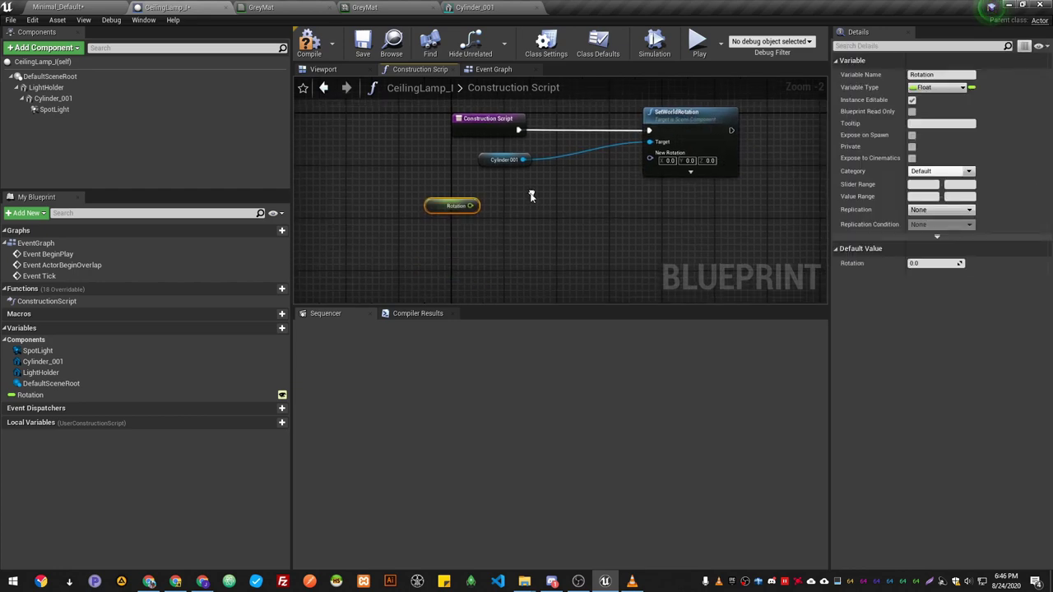
right_click(509, 235)
type("make")
key("Return")
left_click_drag(470, 206, 649, 158)
left_click_drag(482, 161, 473, 158)
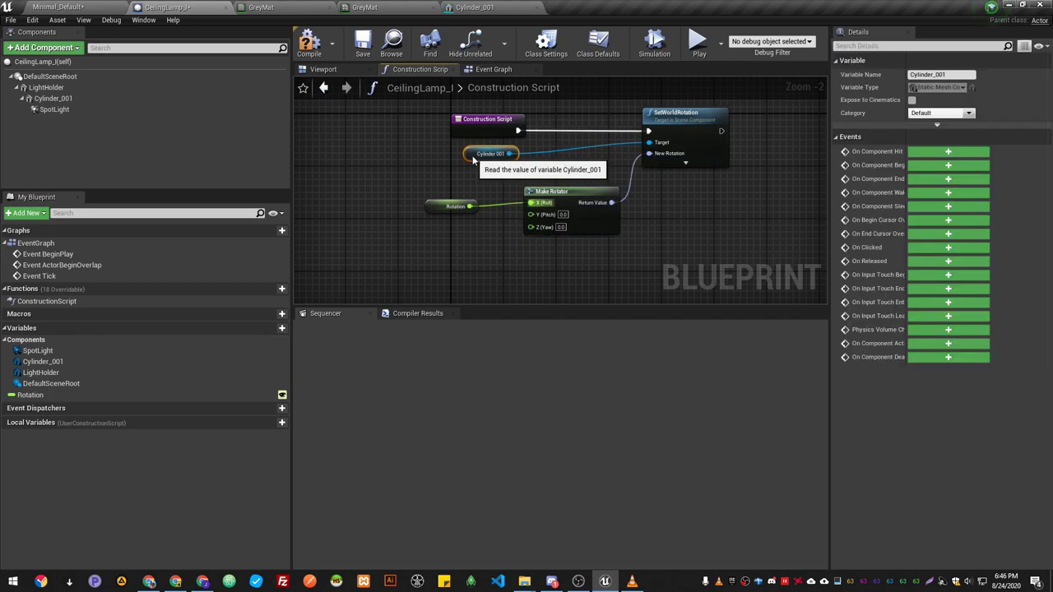
left_click(318, 42)
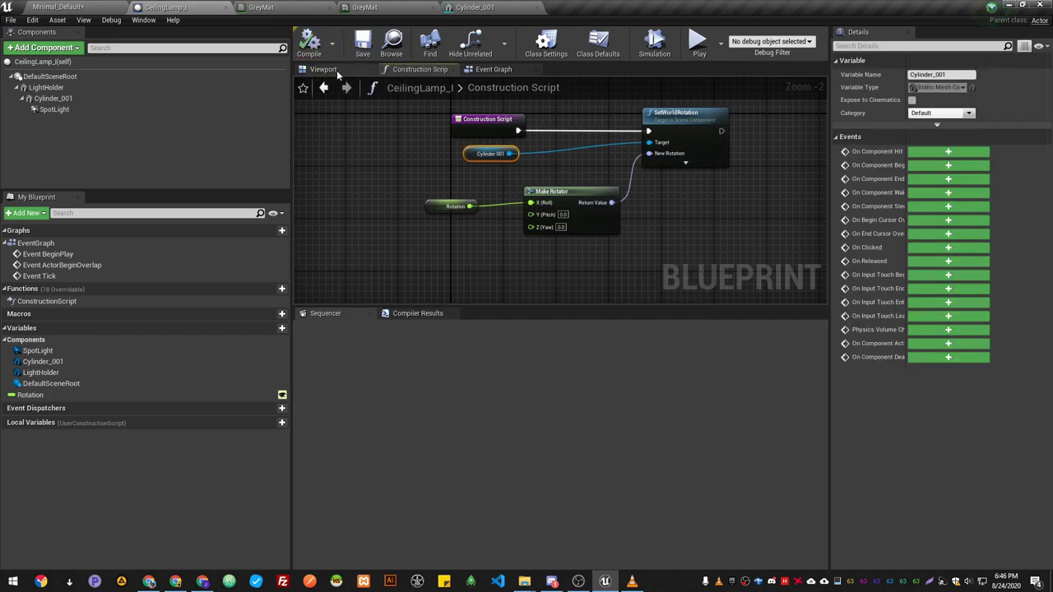
Test the placed CeilingLamp_I in the level by changing its Rotation to about 157.6
left_click(337, 70)
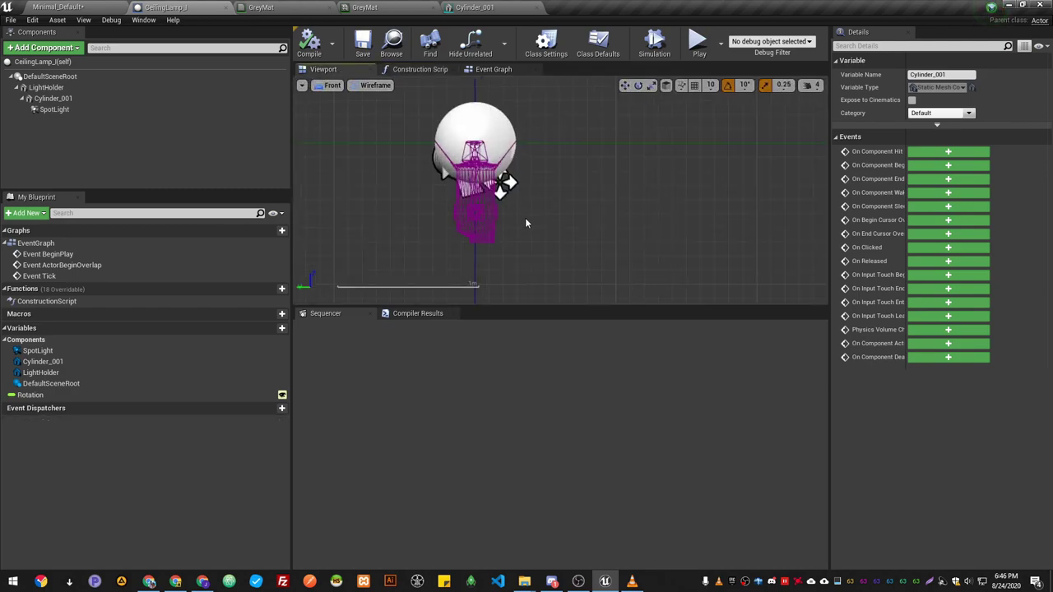
left_click(93, 6)
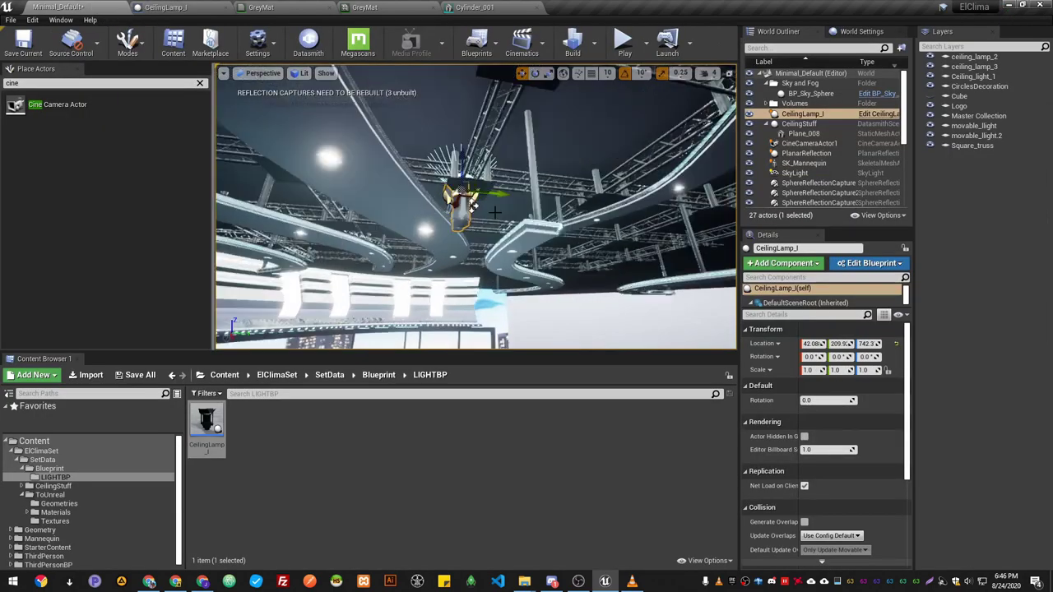
key("f")
left_click_drag(491, 220, 503, 220, "alt")
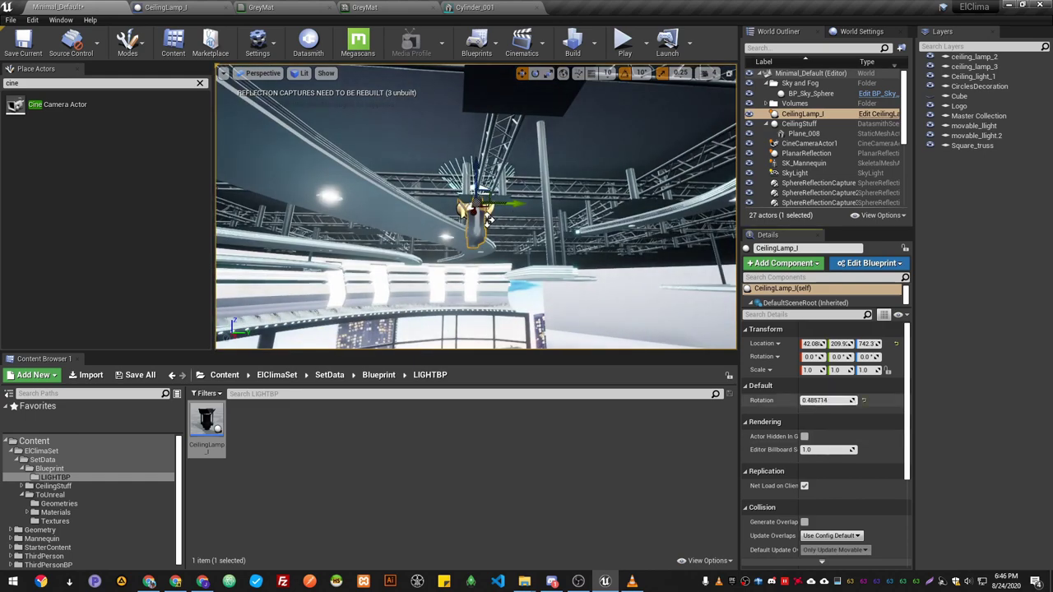
mouse_move(827, 400)
left_mouse_down()
mouse_move(896, 399)
mouse_move(806, 400)
left_mouse_up()
Try rotating Cylinder_001 in the blueprint's perspective viewport, and undo the change
left_click(165, 7)
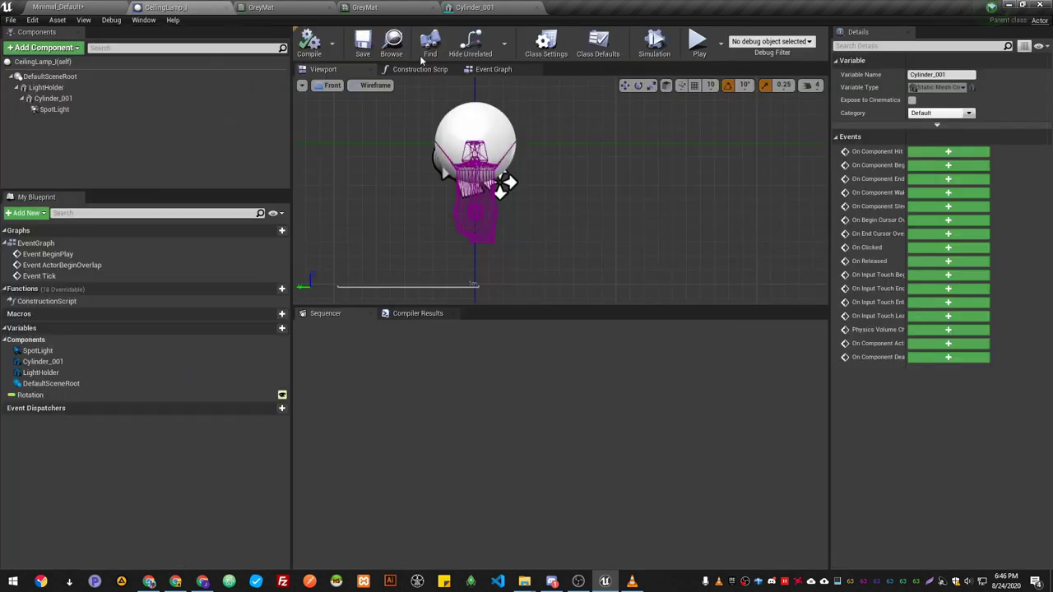
left_click(585, 215)
key("alt+g")
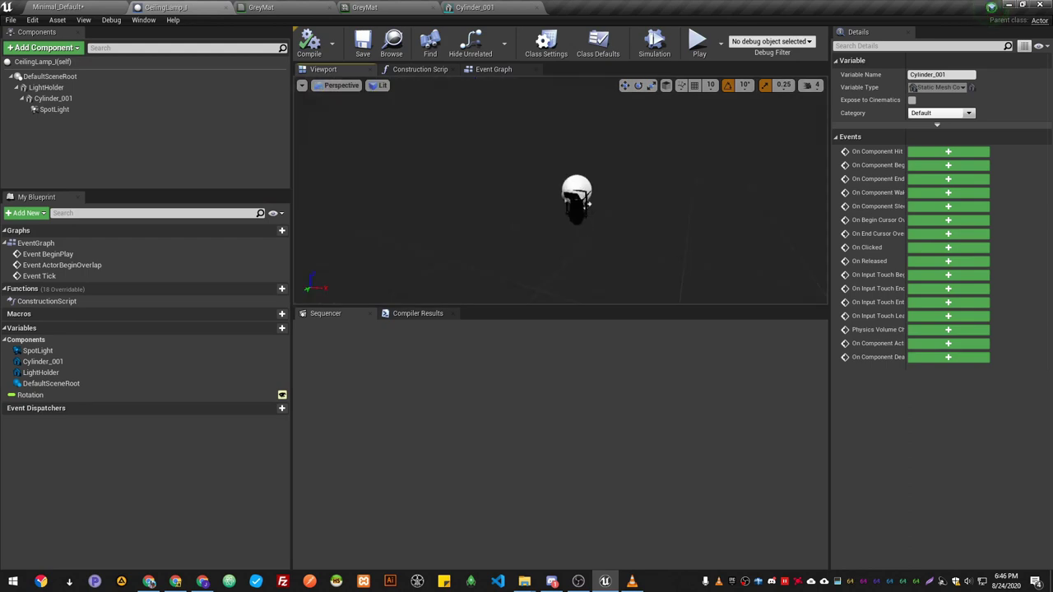
left_click(53, 97)
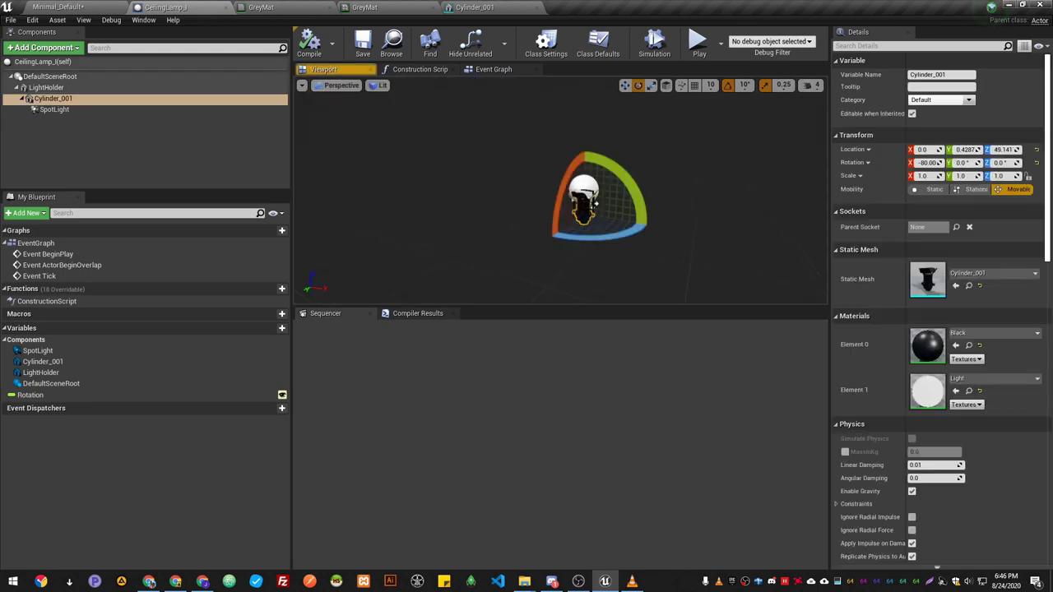
key("f")
left_click_drag(721, 184, 674, 142, "alt")
left_click_drag(526, 179, 570, 160)
key("ctrl+z")
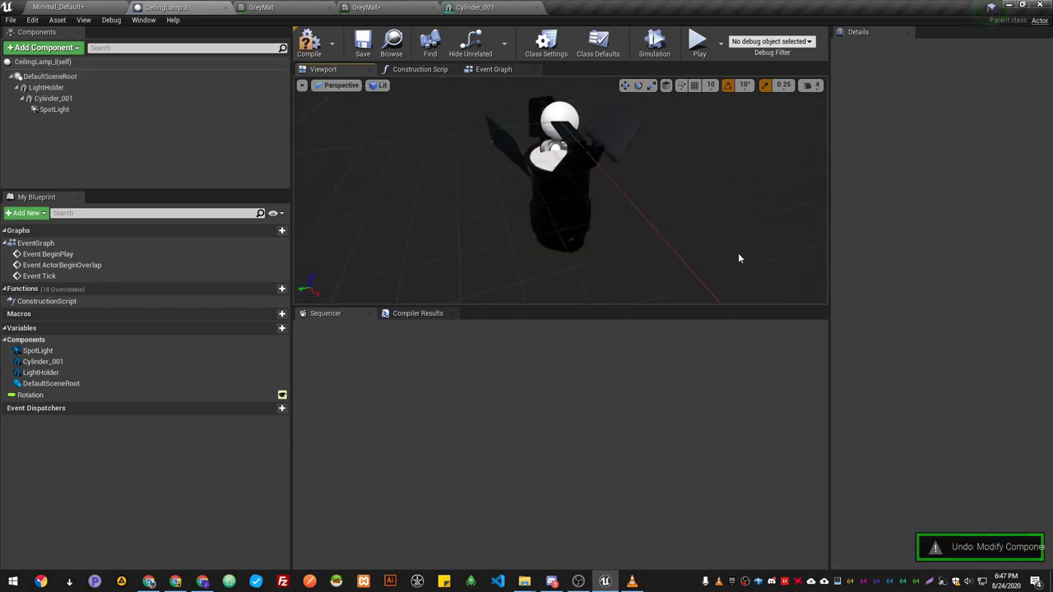
left_click(53, 98)
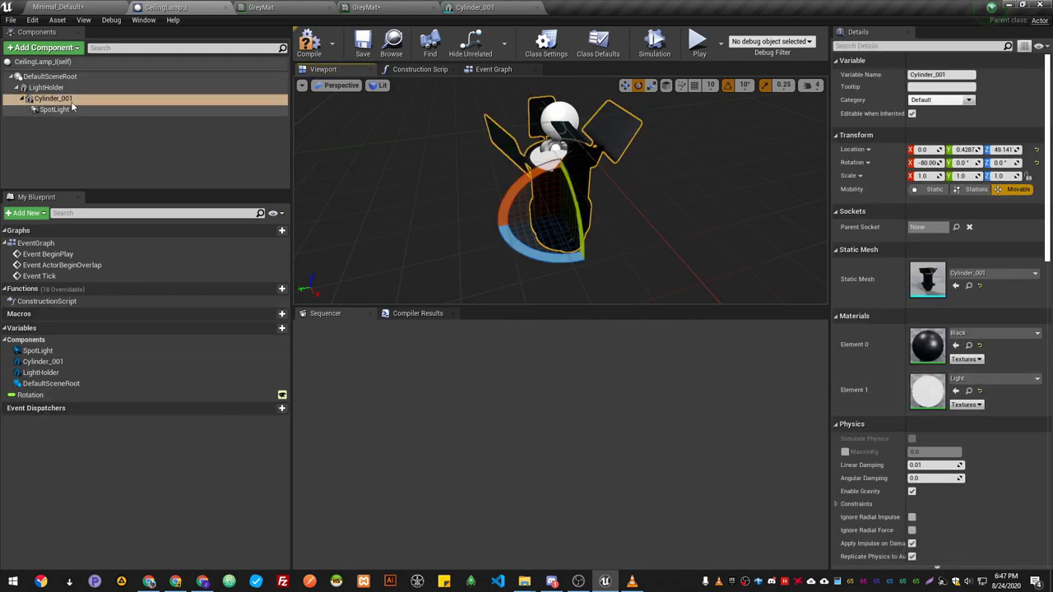
Reset the Rotation value of the CeilingLamp_I placed in the level to 0
left_click(109, 6)
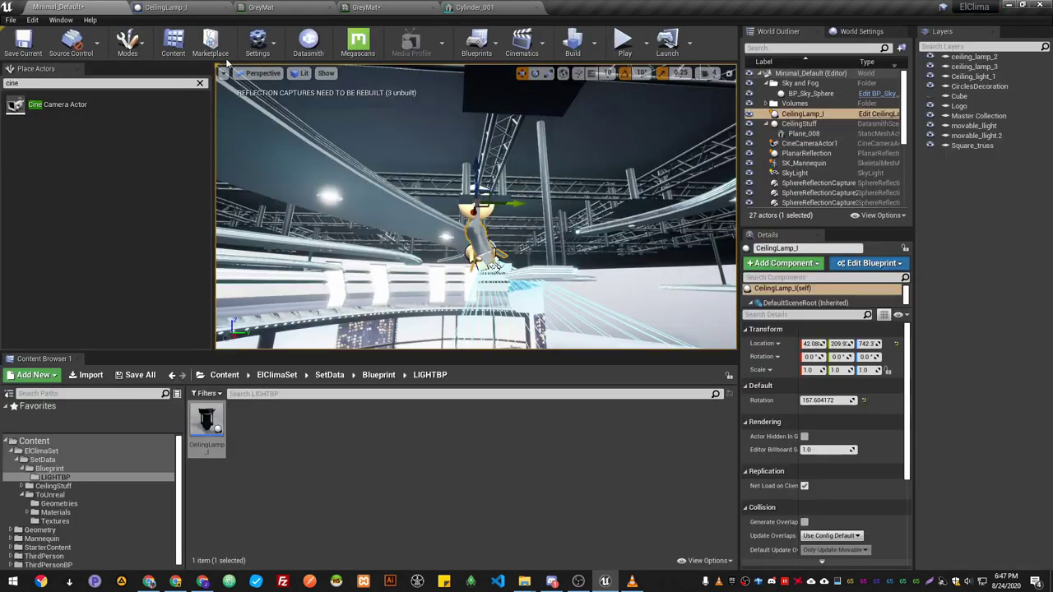
left_click(834, 400)
type("0")
key("Return")
left_click(956, 416)
mouse_move(829, 400)
left_mouse_down()
mouse_move(783, 400)
mouse_move(818, 400)
left_mouse_up()
key("Return")
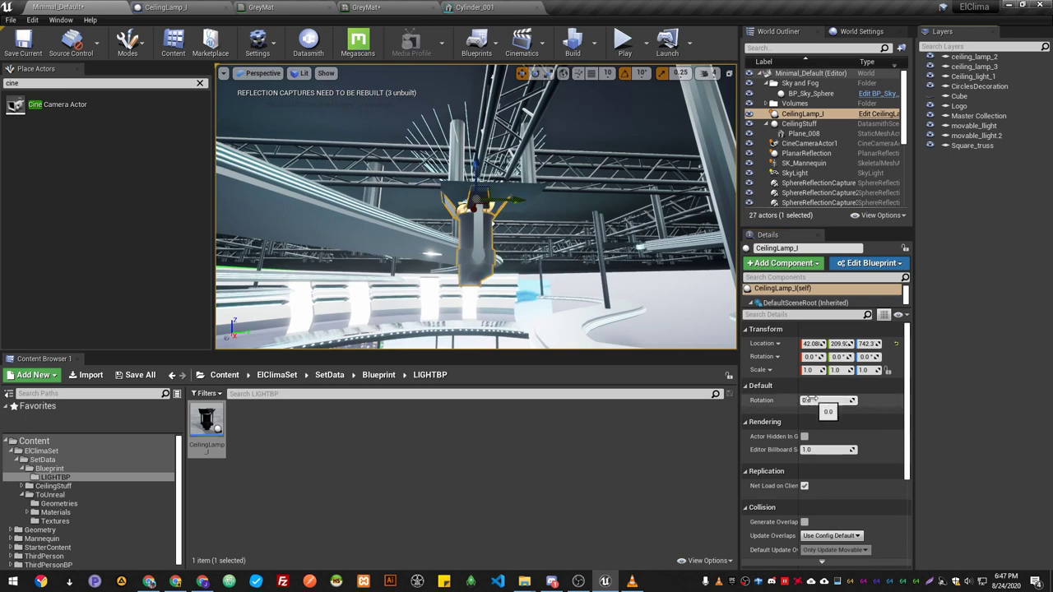
Test the placed lamp's tilt limits with a Rotation of 35 and of about 316.8
left_click_drag(826, 401, 856, 401)
type("35")
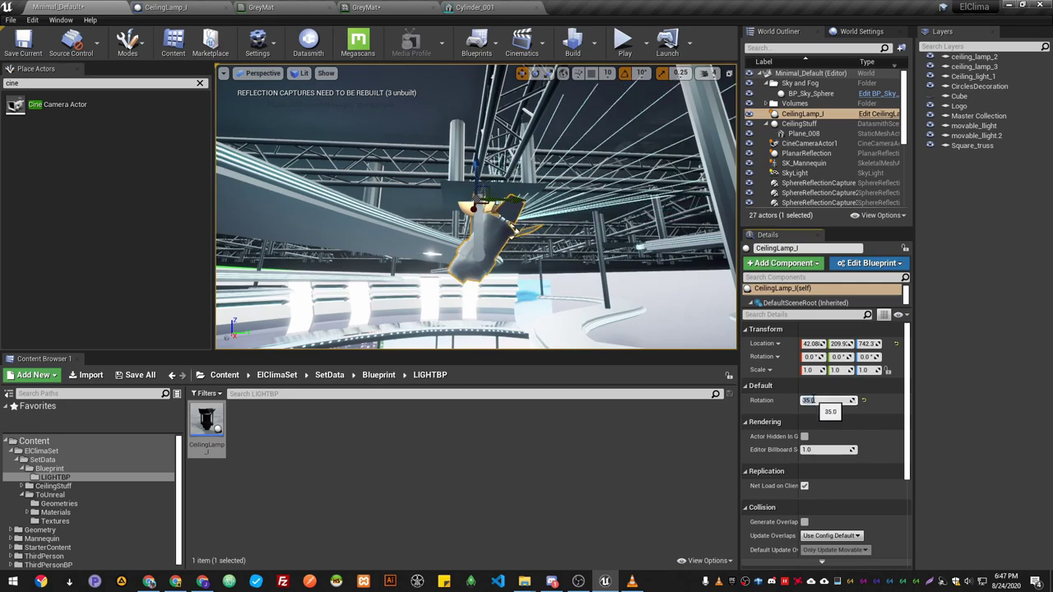
left_click_drag(543, 255, 724, 267, "alt")
left_click_drag(824, 400, 937, 401)
left_click_drag(873, 401, 883, 401)
Limit the Rotation variable's value range to 35–320 in the CeilingLamp_I blueprint
left_click(180, 8)
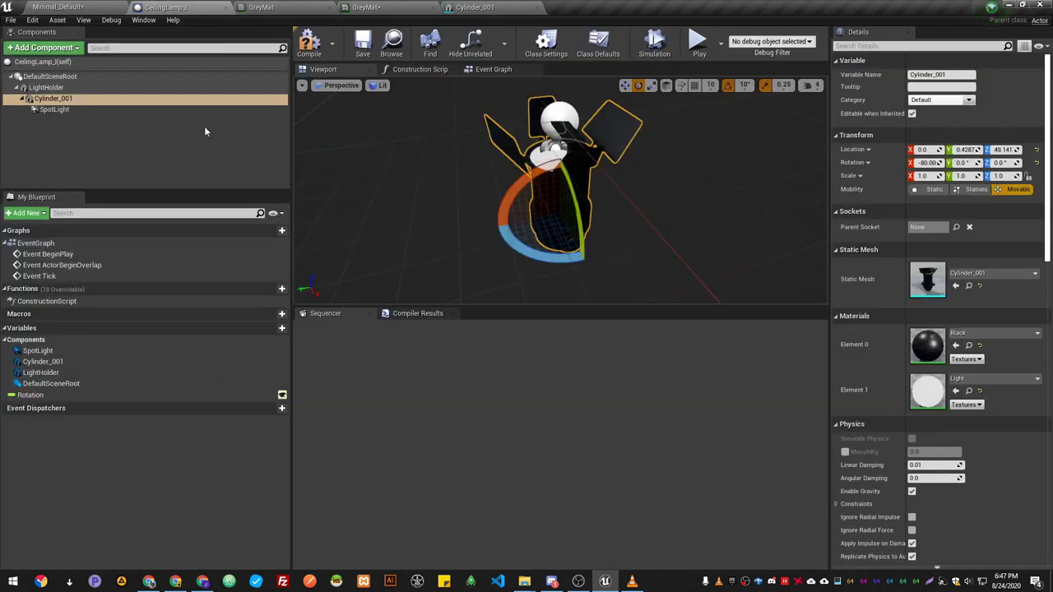
left_click(33, 395)
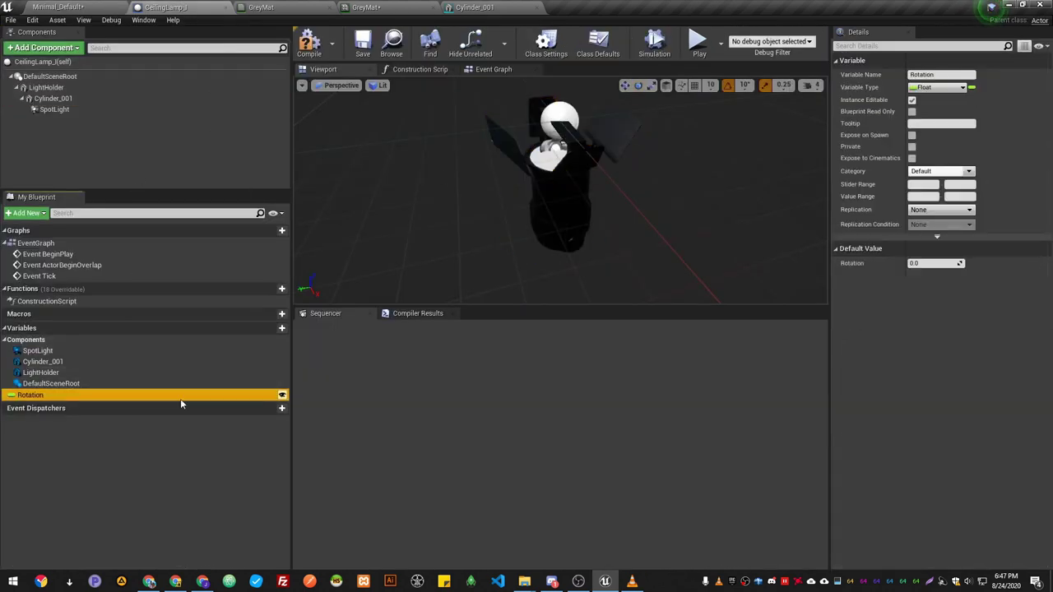
left_click(922, 195)
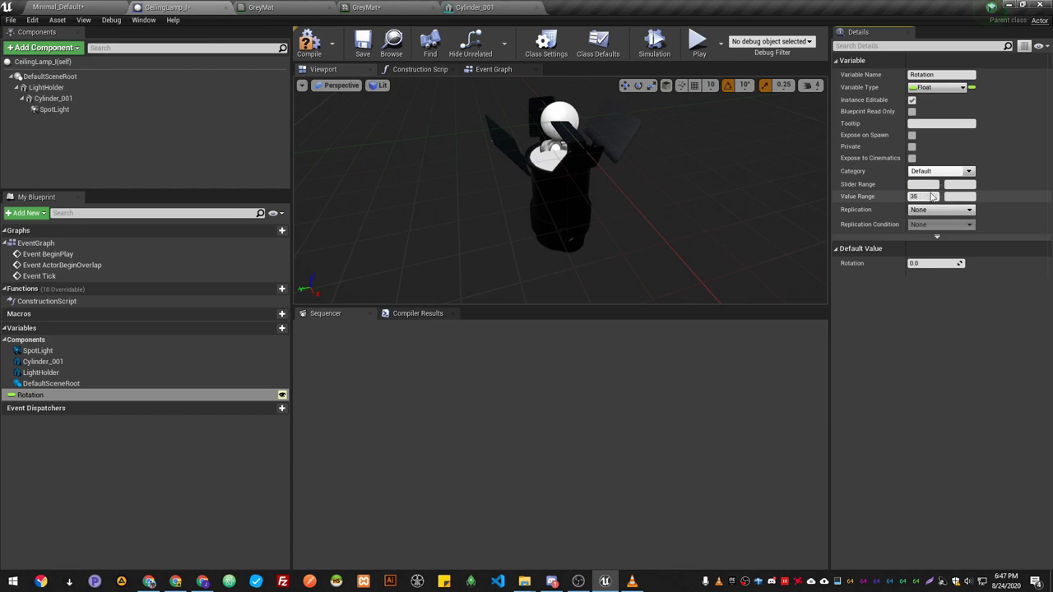
left_click(964, 196)
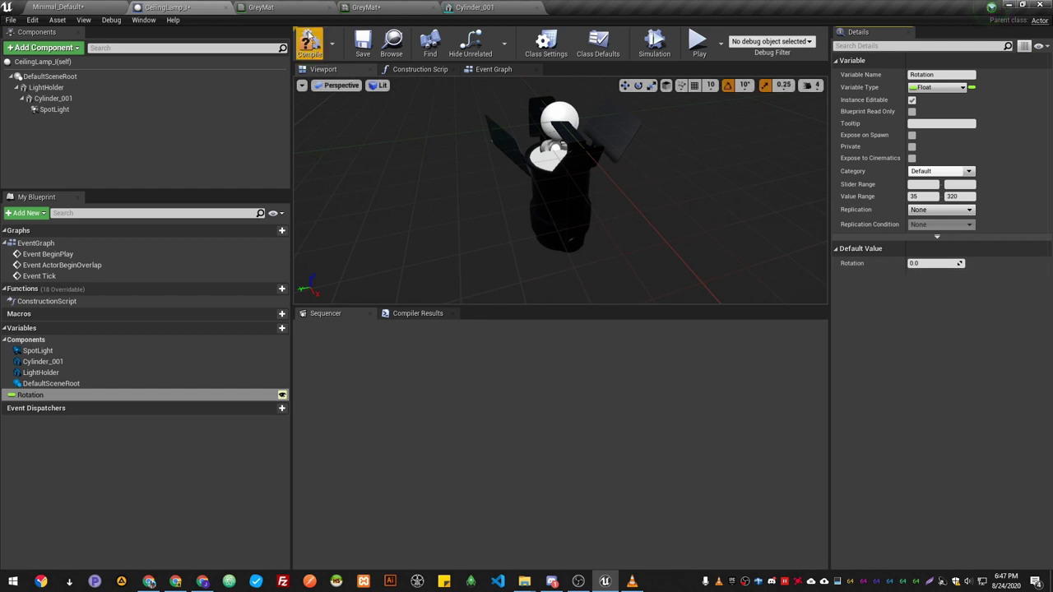
Set the Rotation variable's default value to 35, and compile and save the blueprint
left_click(927, 264)
type("35")
key("Return")
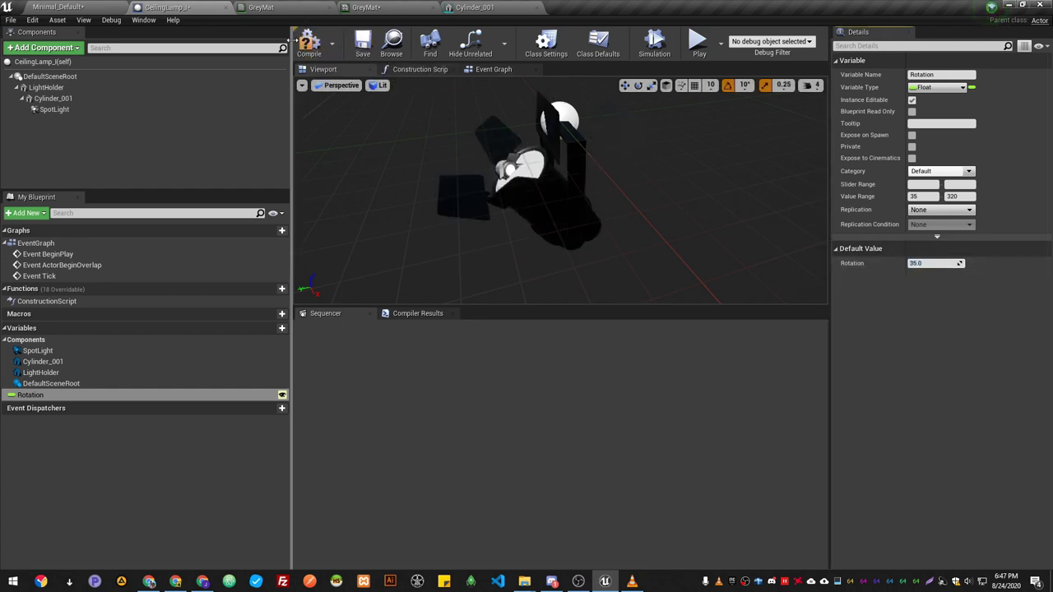
left_click(314, 44)
left_click(363, 41)
Set the Rotation of the CeilingLamp_I placed in the level to 320
left_click(72, 6)
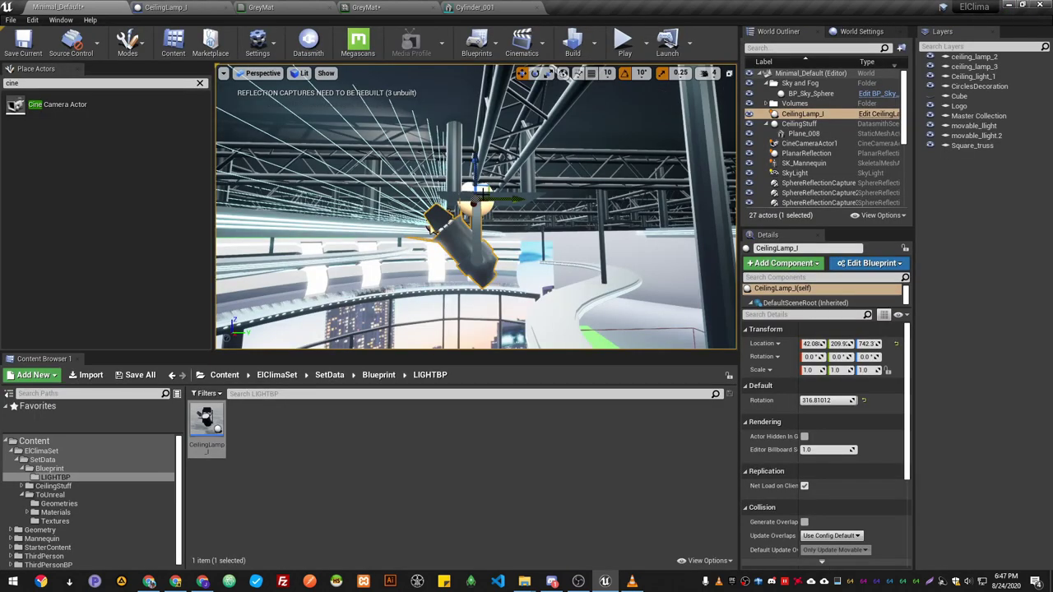
left_click(825, 402)
type("320")
key("Return")
left_click_drag(827, 399, 828, 401)
scroll(549, 308, "down", 10)
scroll(569, 230, "down", 2)
Add a SpotLight component reference to the CeilingLamp_I Construction Script, below the Make Rotator node
left_click(196, 6)
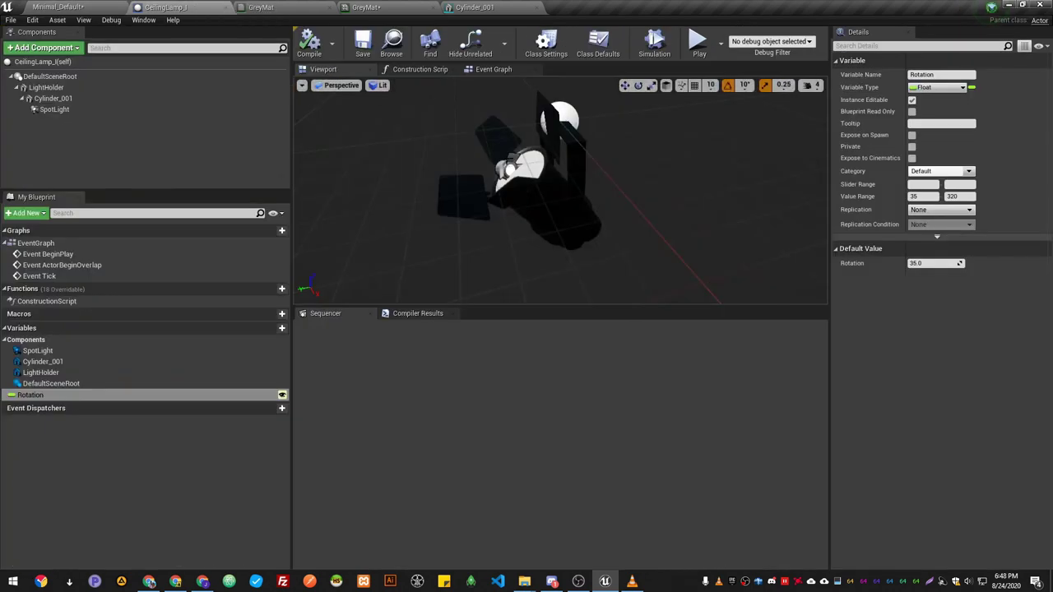
left_click(408, 70)
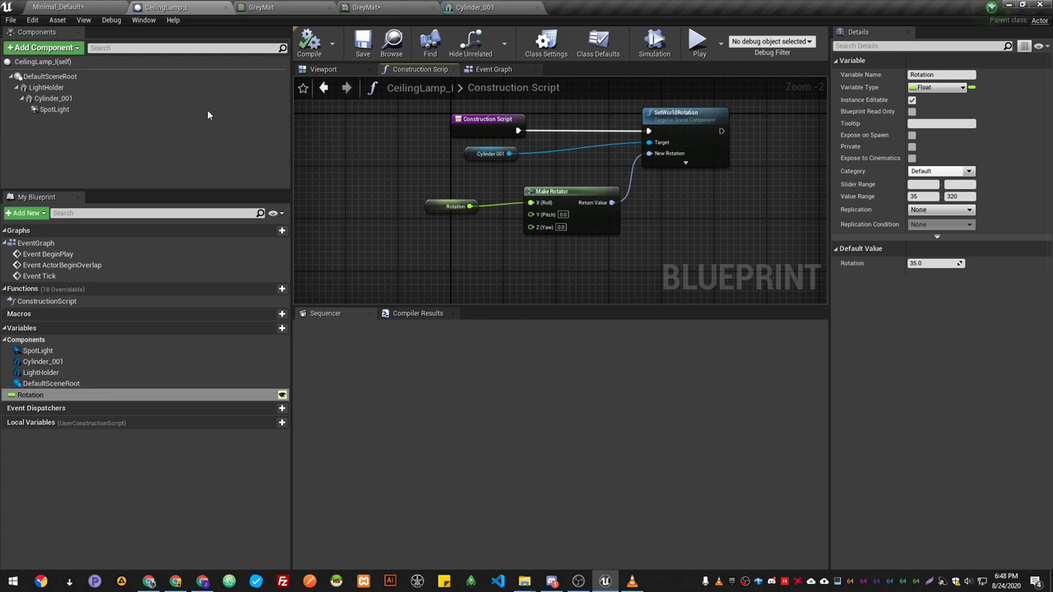
left_click(323, 69)
left_click(54, 109)
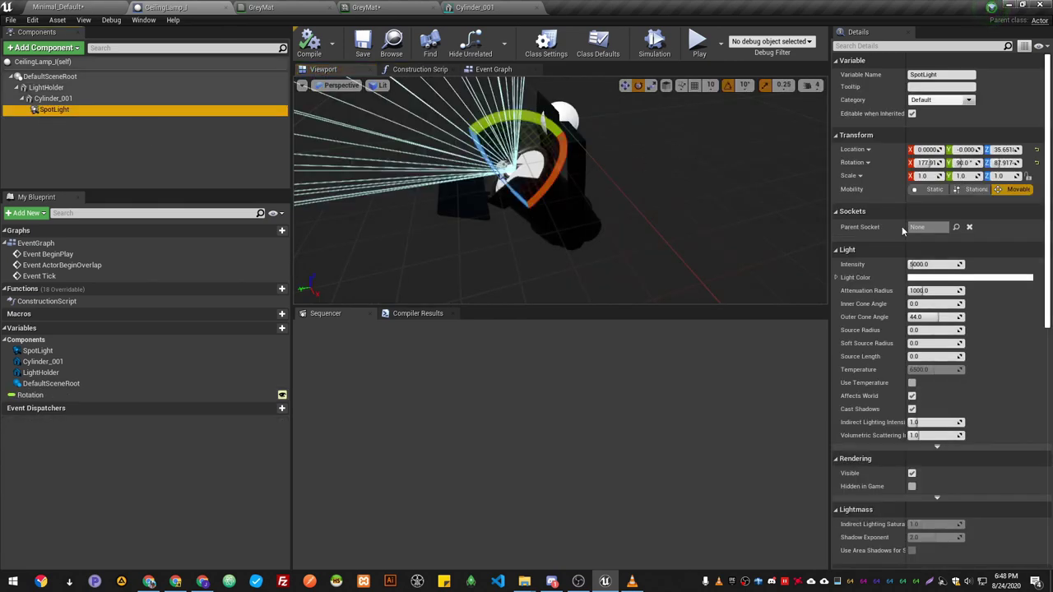
scroll(1003, 258, "down", 3)
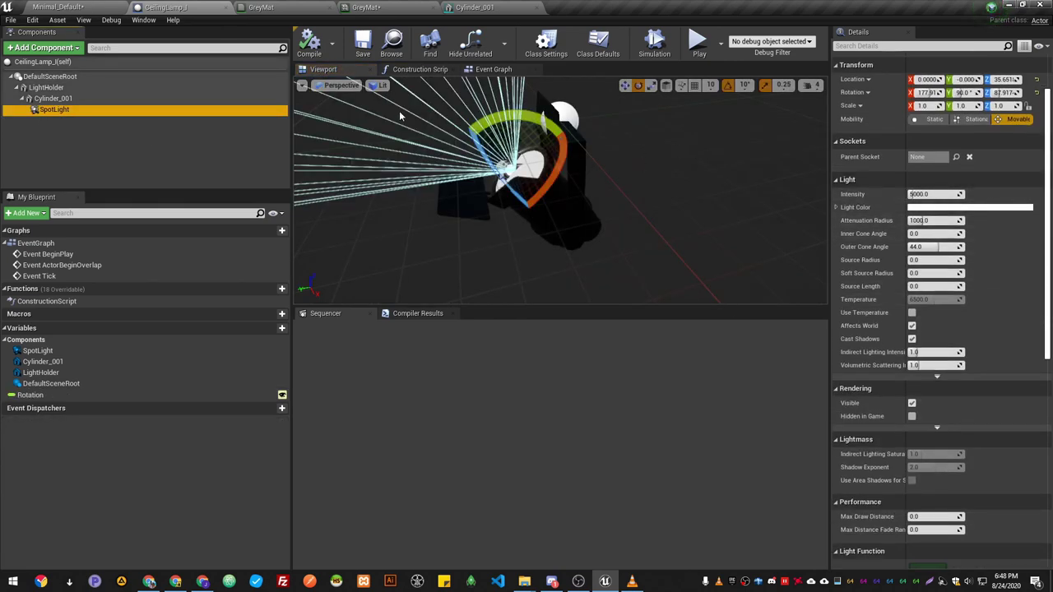
left_click(419, 69)
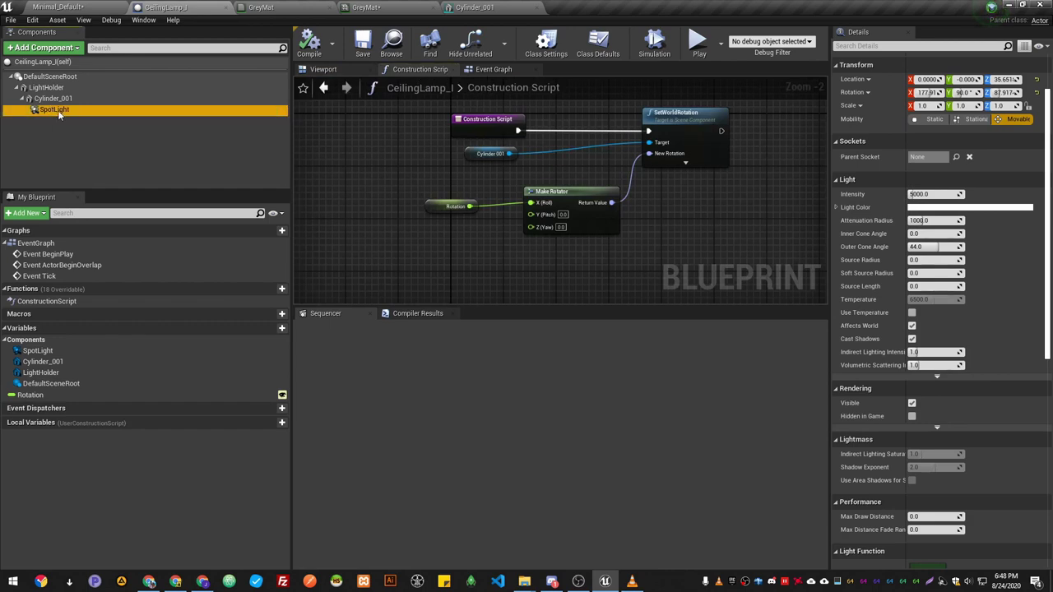
left_click(613, 288)
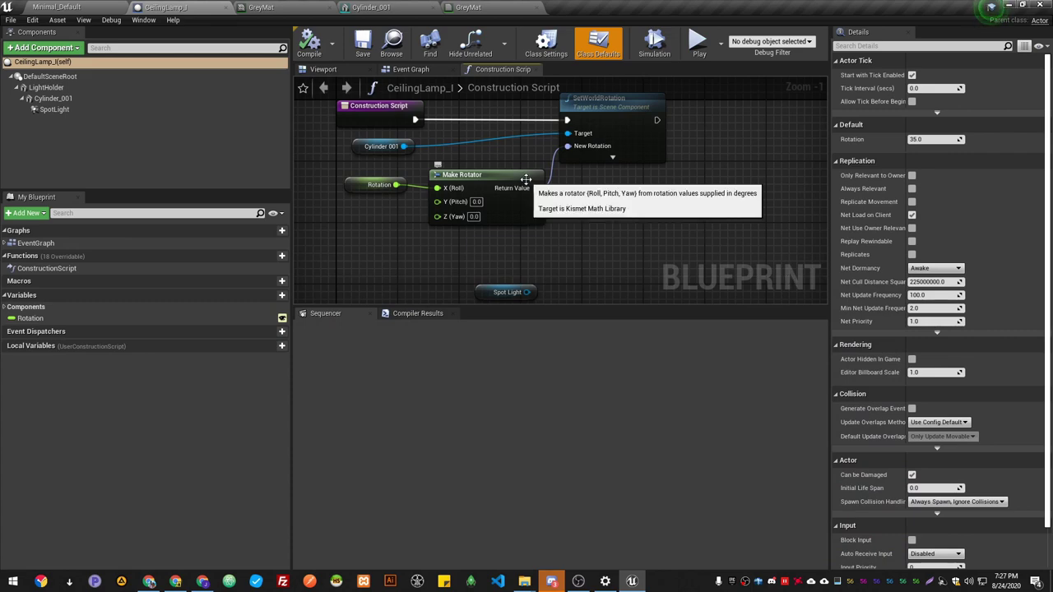
Create an instance-editable Float variable named Intensity with a default value of 5, and compile the blueprint
right_click_drag(643, 229, 613, 217)
scroll(457, 284, "down", 3)
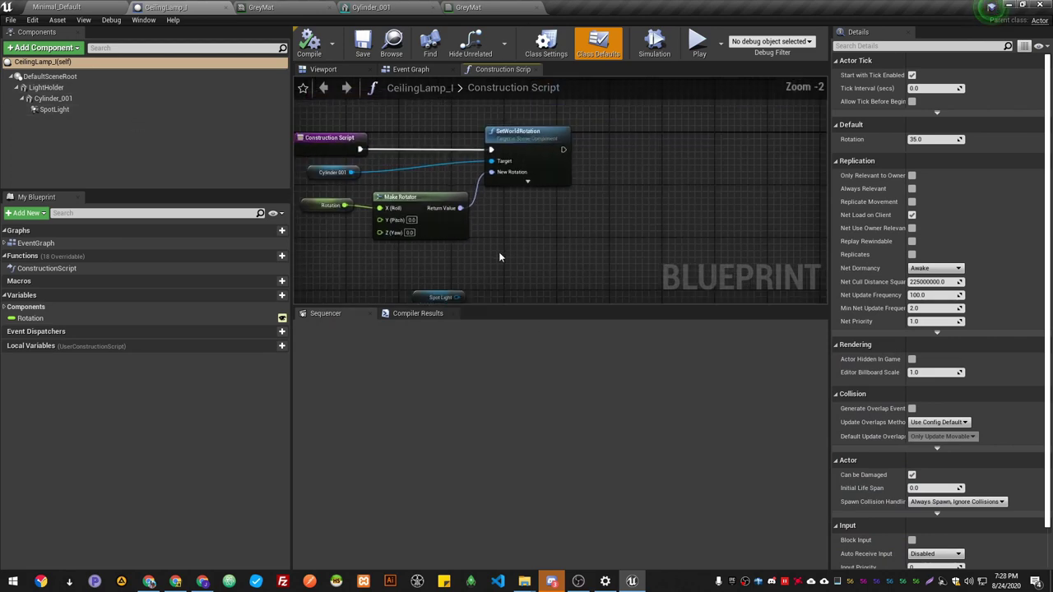
left_click(281, 295)
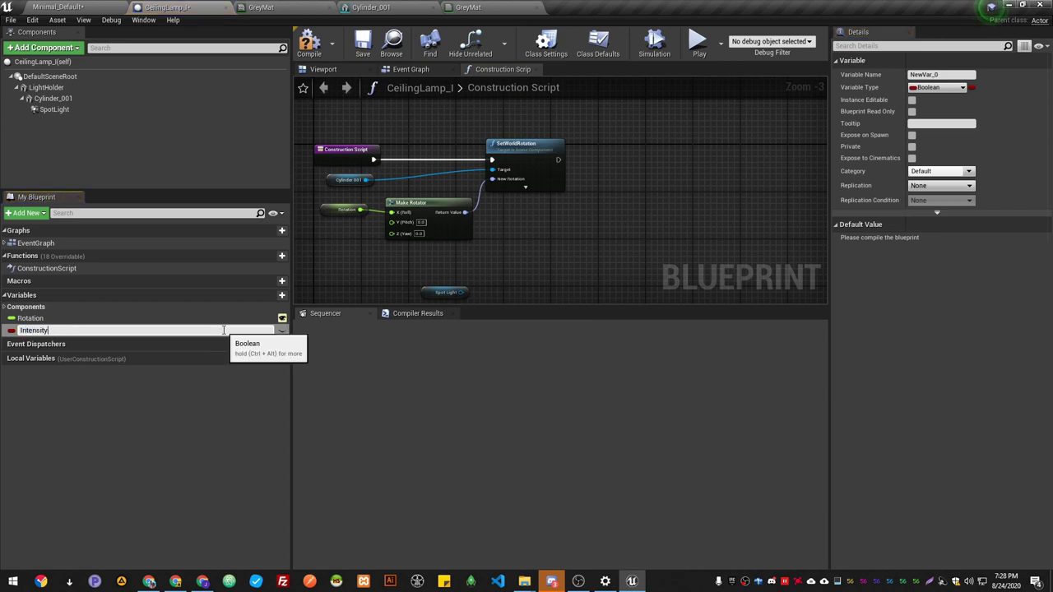
key("Return")
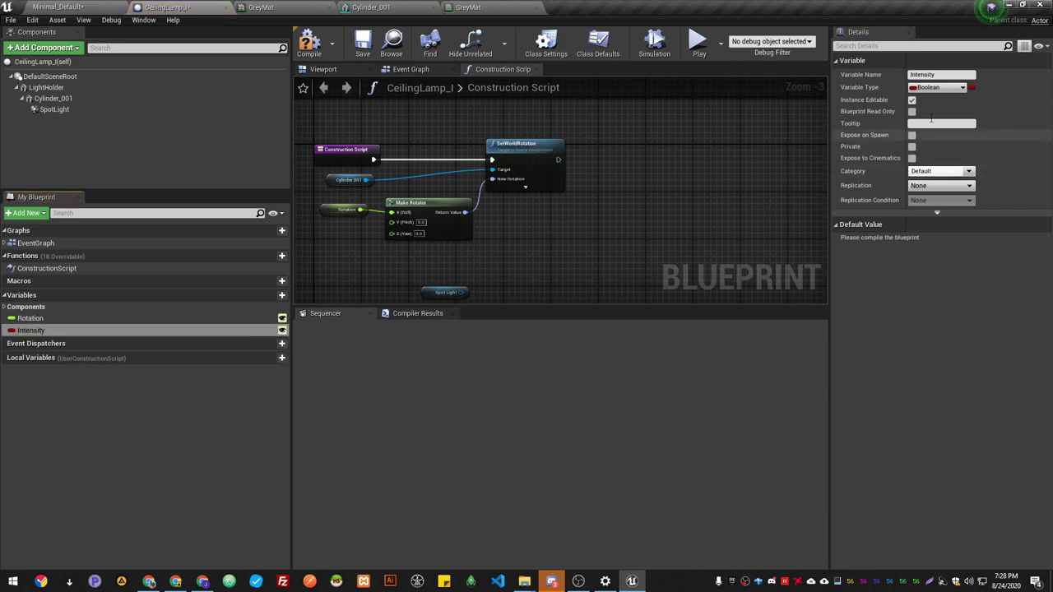
left_click(938, 87)
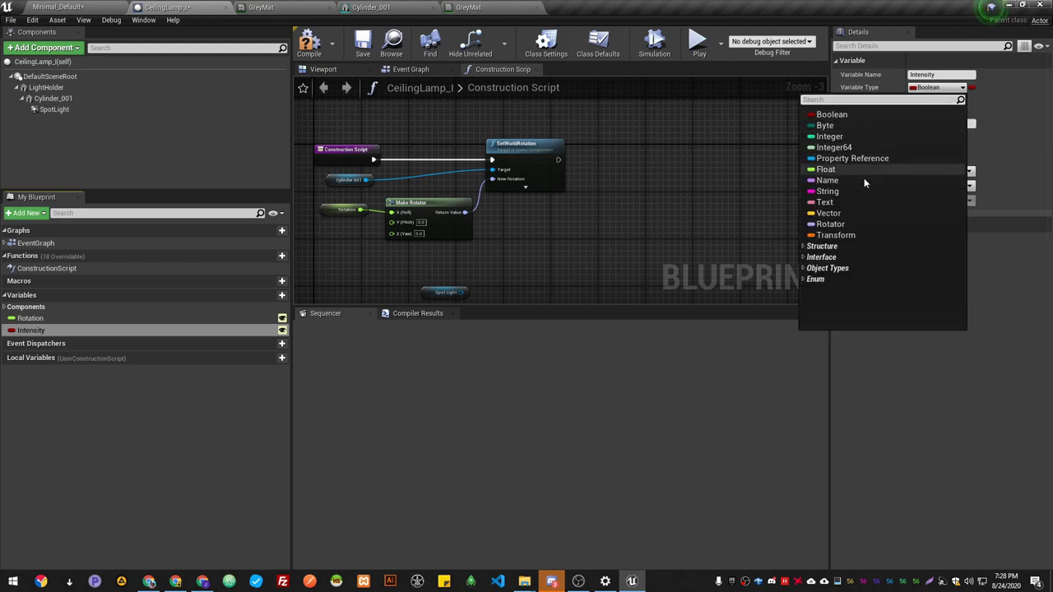
left_click(860, 171)
left_click(937, 87)
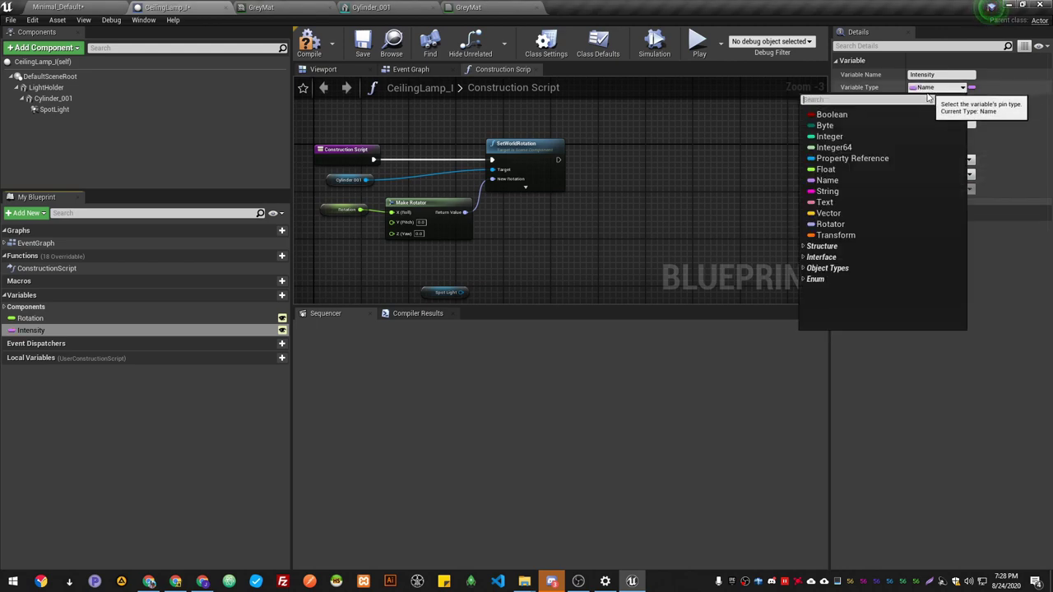
left_click(827, 169)
left_click(311, 41)
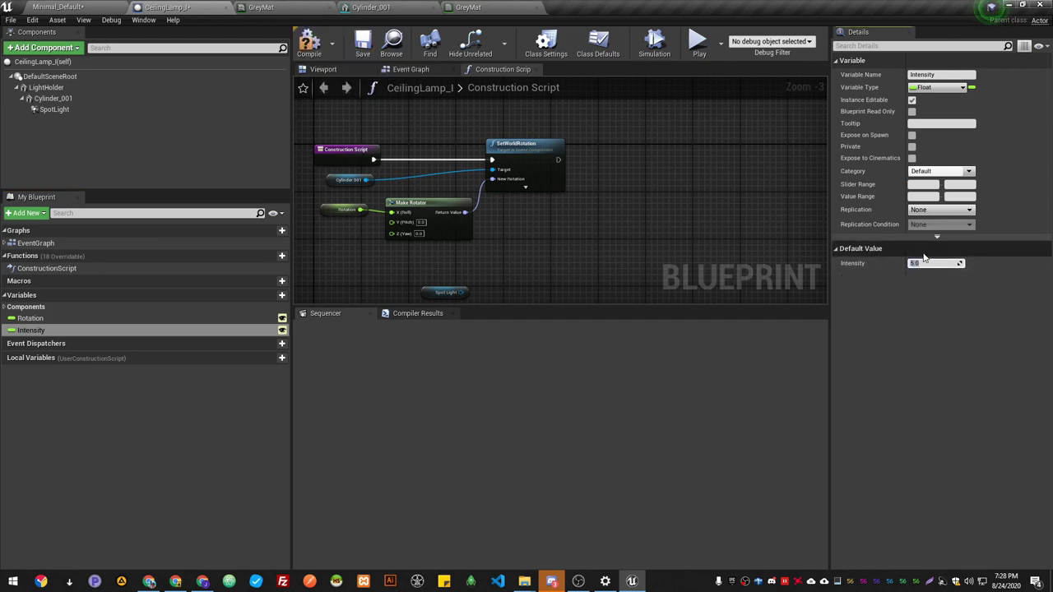
Add a Set Intensity node targeting the Spot Light and make it execute after SetWorldRotation
left_click_drag(461, 292, 649, 174)
type("set int")
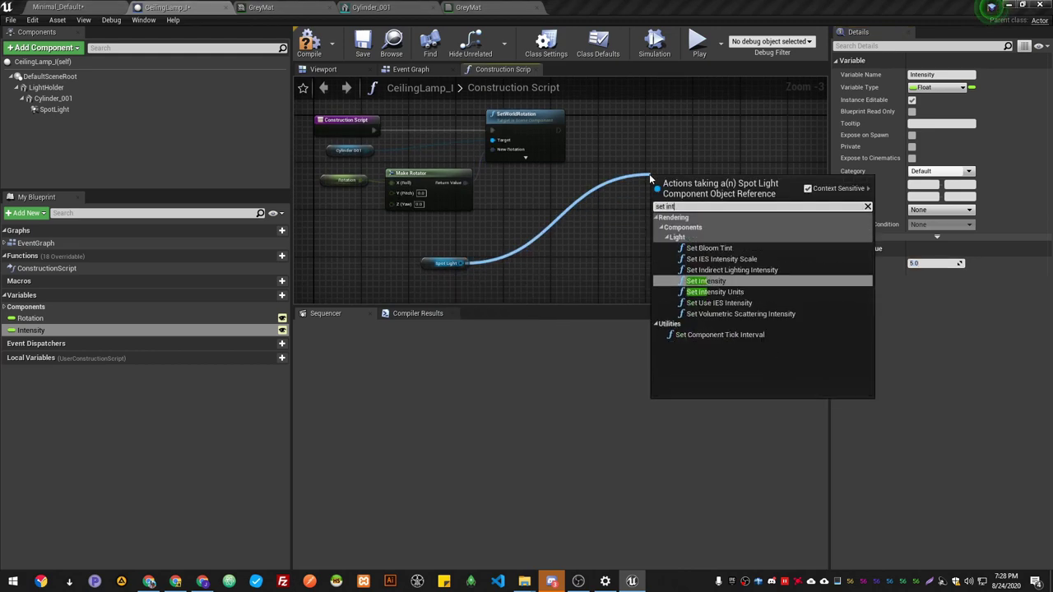
key("Return")
left_click_drag(562, 129, 658, 118)
Feed the Intensity variable into the Set Intensity node's New Intensity input, and compile and save the blueprint
left_click_drag(30, 330, 589, 174)
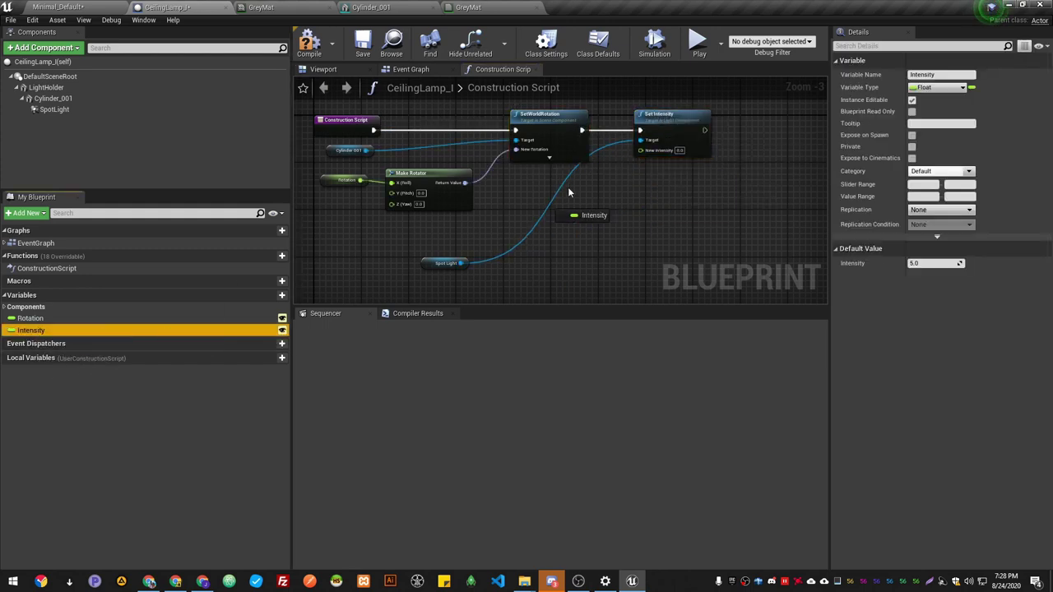
left_click_drag(649, 156, 555, 265)
left_click(306, 39)
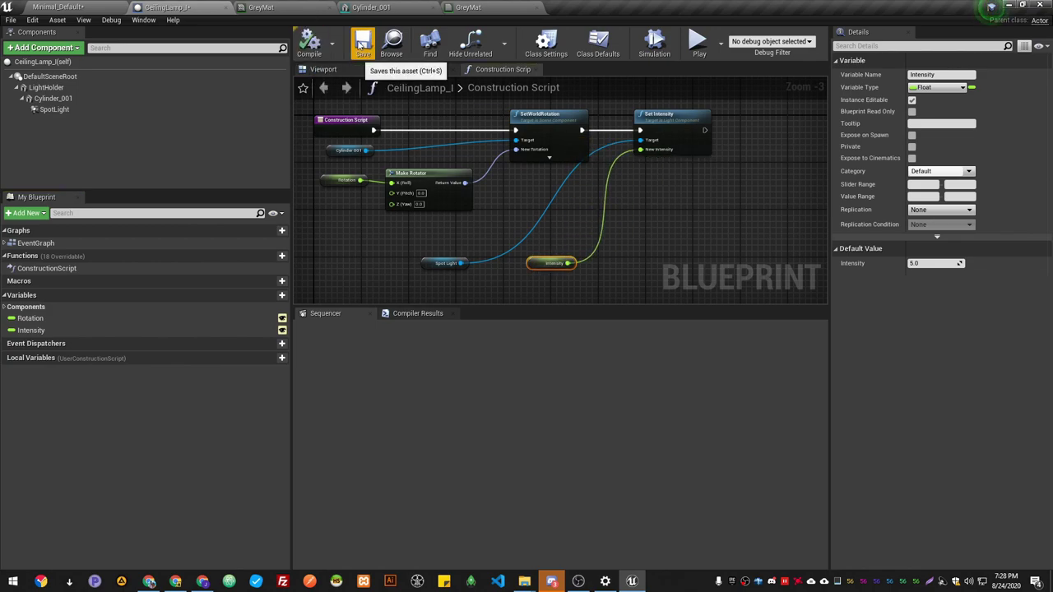
Set the Intensity of the CeilingLamp_I placed in the level to about 15.56
left_click(73, 6)
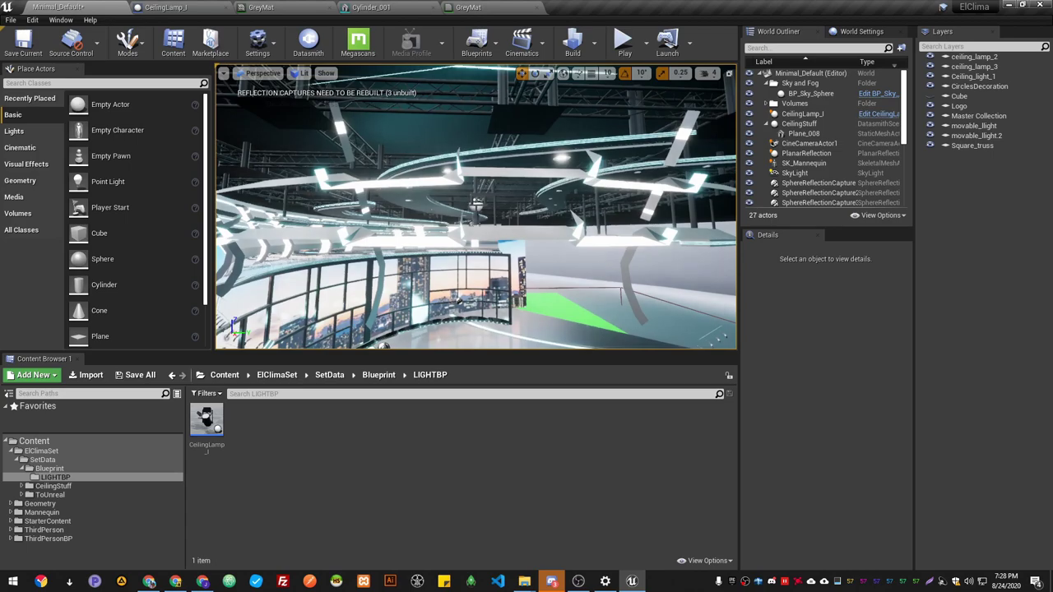
left_click(476, 204)
key("f")
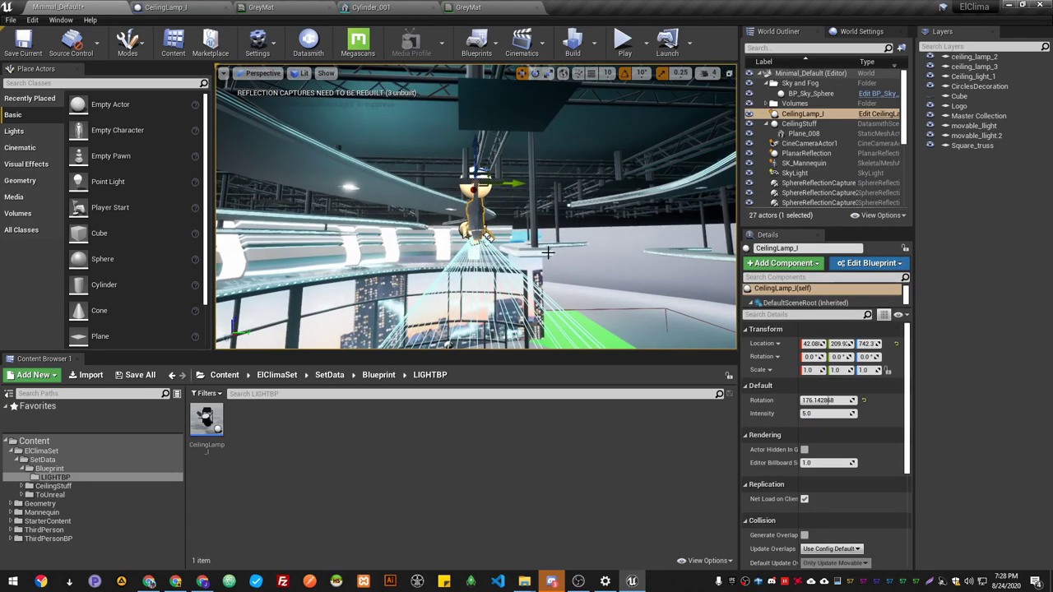
scroll(549, 252, "down", 10)
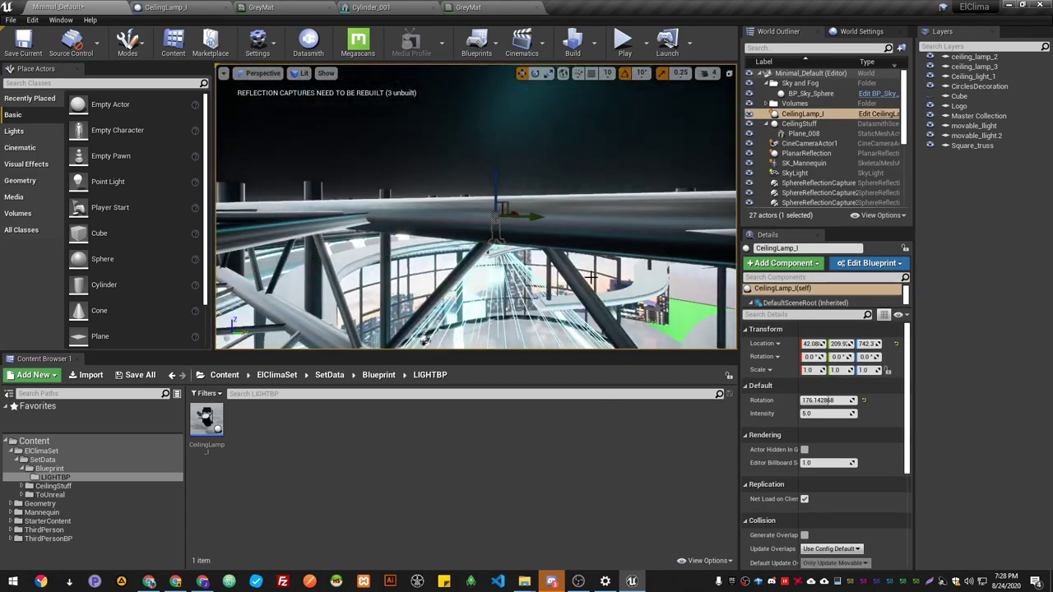
mouse_move(588, 279)
right_mouse_down()
mouse_move(588, 316)
mouse_move(588, 283)
right_mouse_up()
left_click_drag(607, 253, 616, 244, "alt")
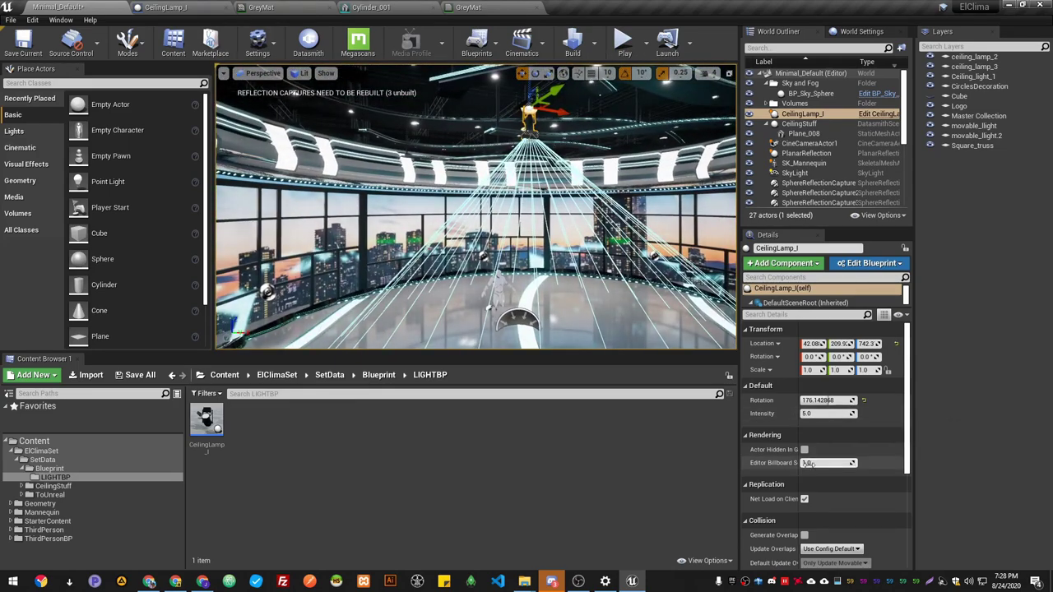
mouse_move(822, 413)
left_mouse_down()
mouse_move(863, 413)
mouse_move(831, 412)
left_mouse_up()
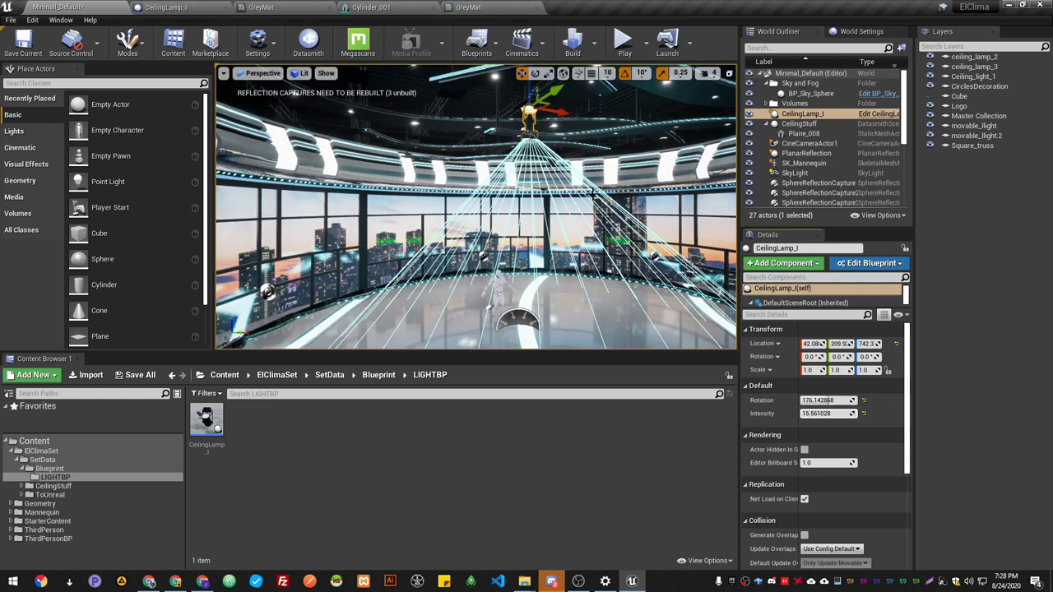
Set the SpotLight's Attenuation Radius in the CeilingLamp_I blueprint to 8 and raise it to about 134.7
left_click(191, 7)
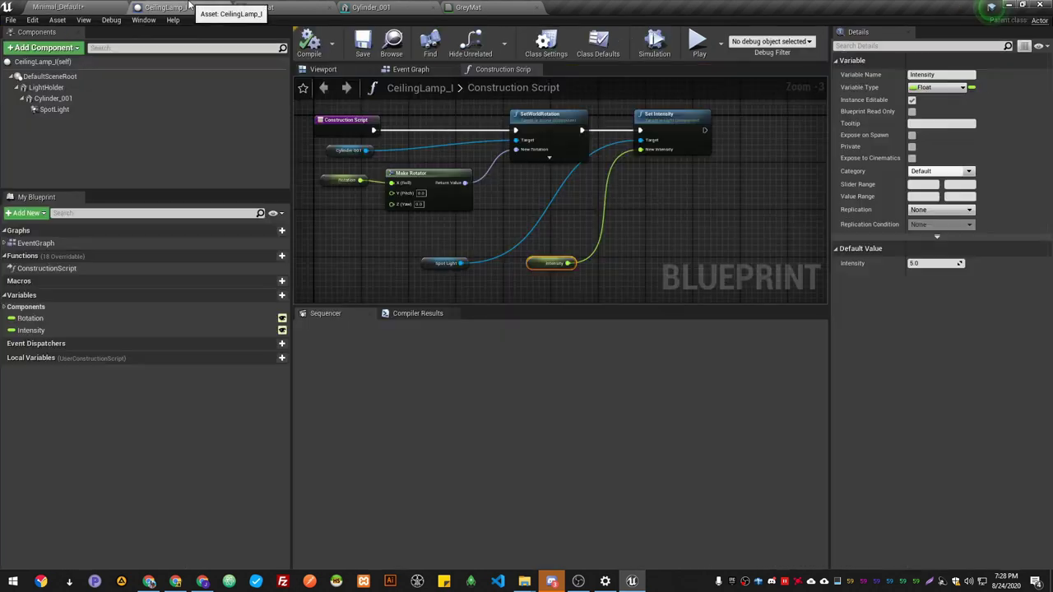
left_click(322, 70)
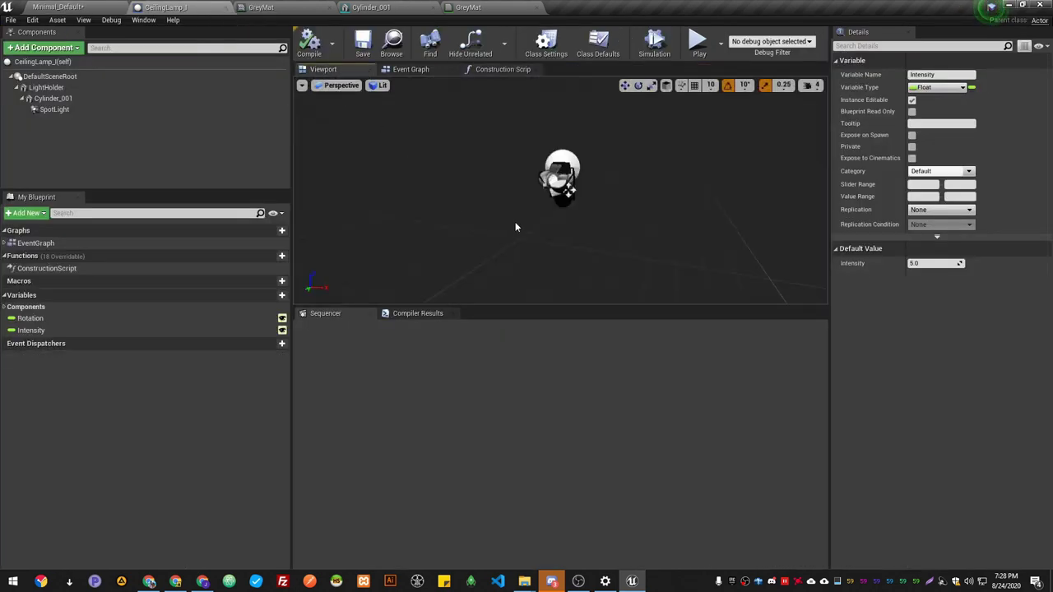
left_click(54, 110)
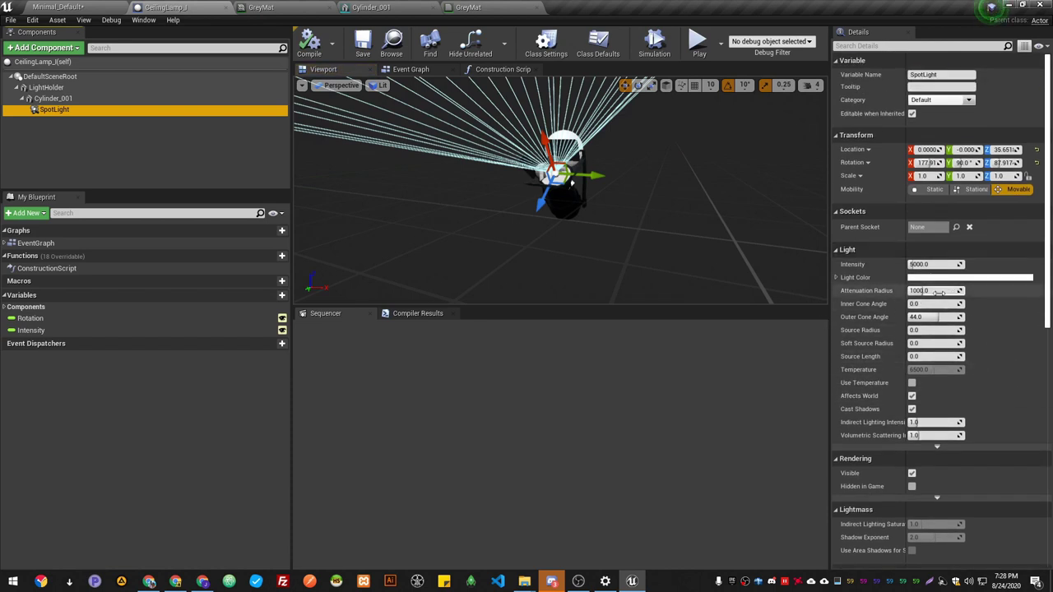
mouse_move(925, 290)
left_mouse_down()
mouse_move(939, 291)
mouse_move(925, 291)
left_mouse_up()
type("8")
key("Return")
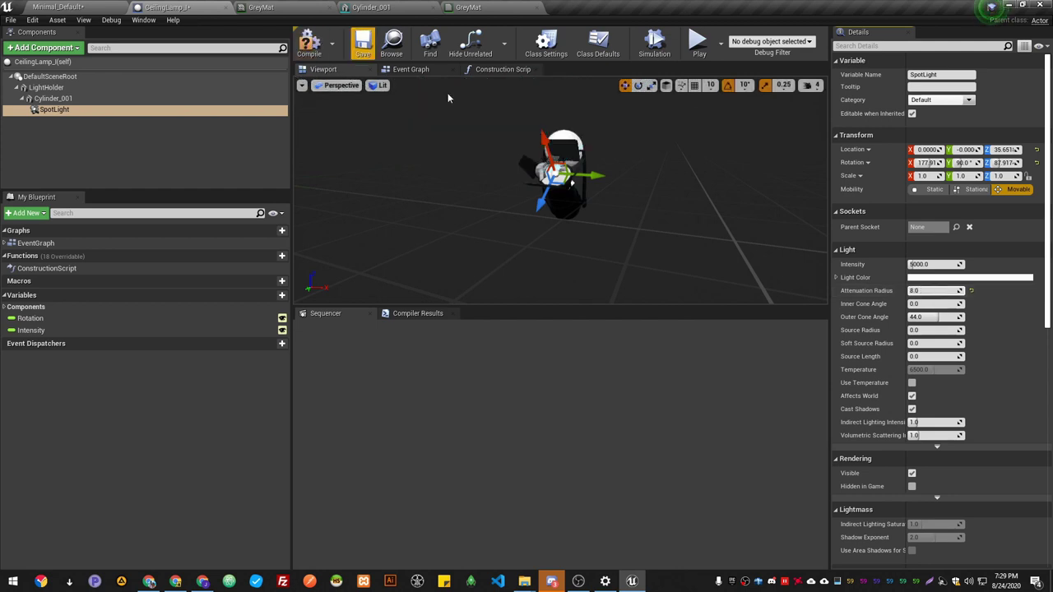
left_click_drag(934, 290, 938, 291)
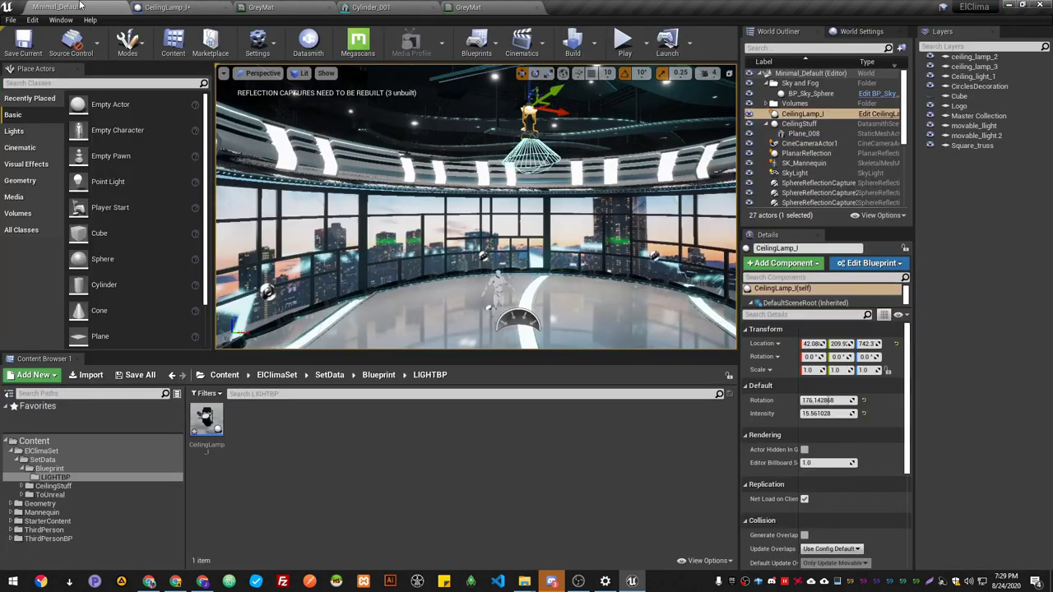
Check the placed lamp's light range in the Minimal_Default level and return to the CeilingLamp_I blueprint
left_click(83, 7)
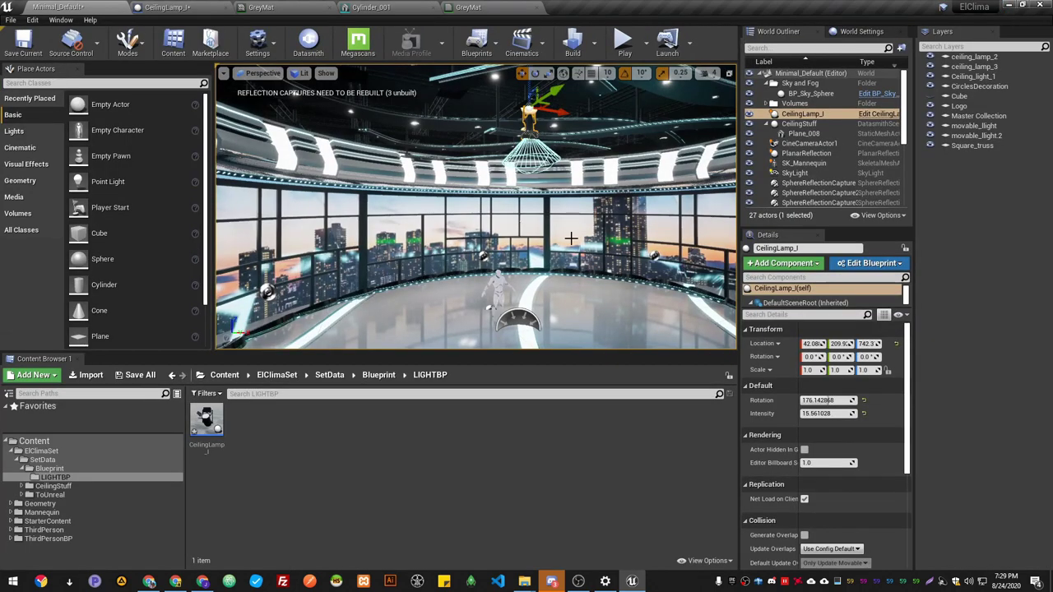
left_click(487, 10)
left_click(174, 7)
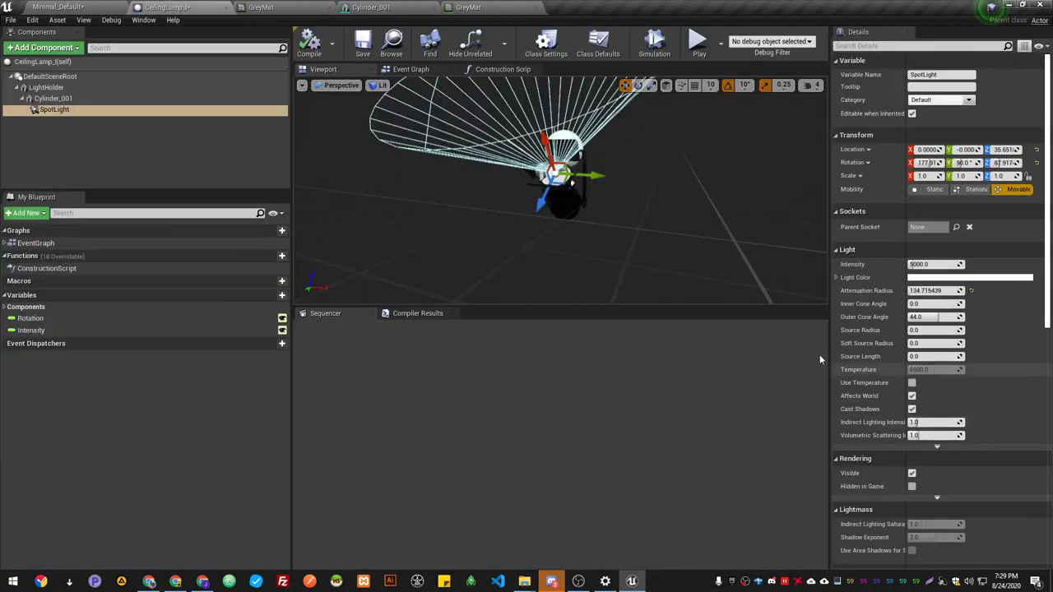
right_click_drag(573, 183, 641, 182)
mouse_move(669, 263)
right_mouse_down()
mouse_move(724, 263)
mouse_move(669, 264)
right_mouse_up()
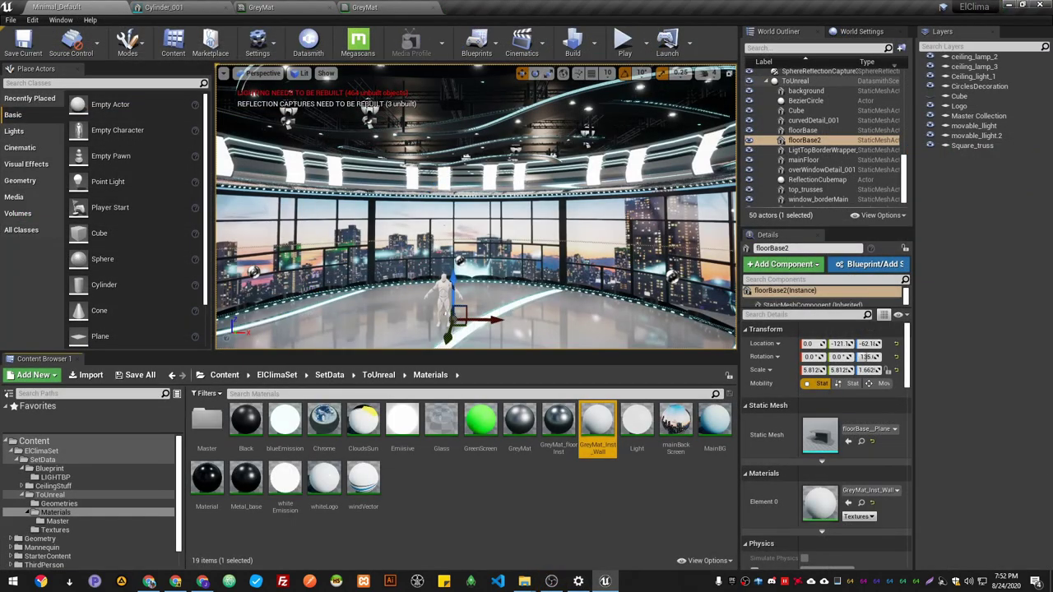
Select all lamps in the CeiligLamps folder, from BP_CelilingLamp1 to BP_CelilingLamp27, and inspect them in the studio ceiling
right_click_drag(476, 230, 390, 152)
right_click_drag(475, 206, 476, 206)
scroll(815, 136, "up", 3)
scroll(815, 135, "up", 8)
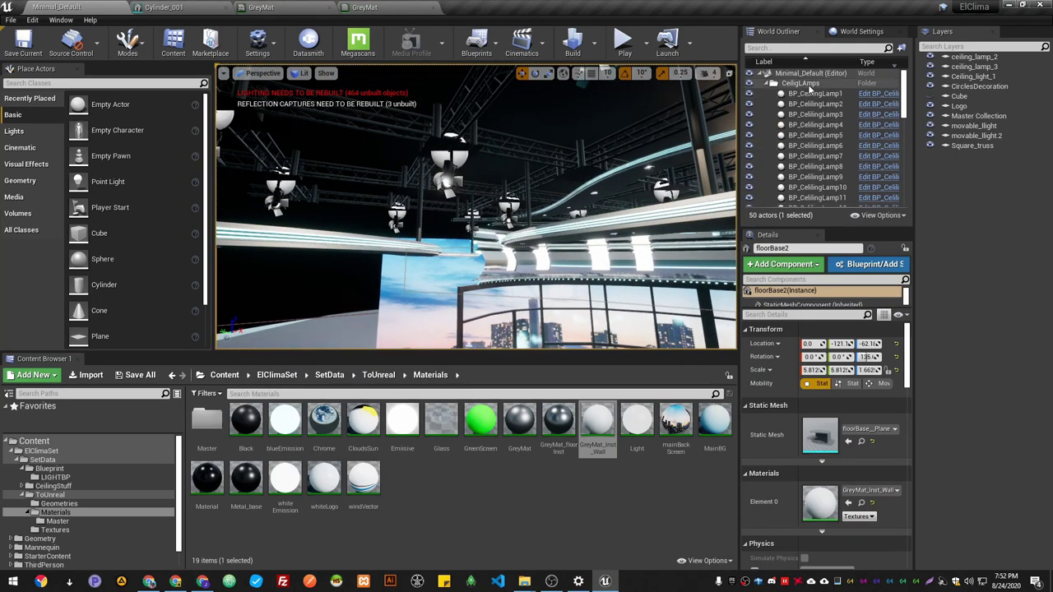
left_click(808, 94)
scroll(810, 177, "down", 3)
scroll(810, 176, "down", 3)
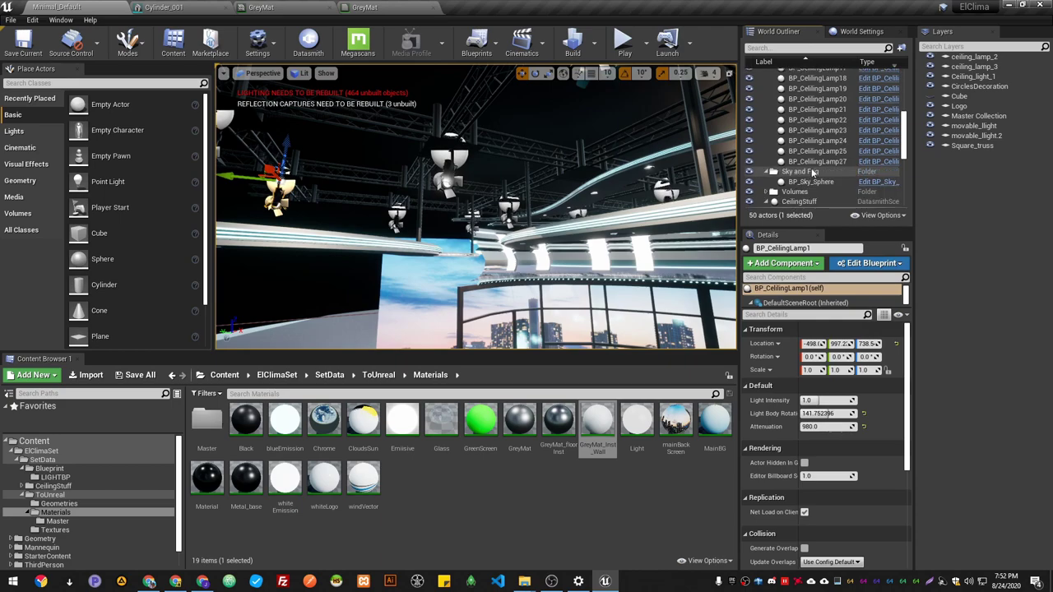
left_click(812, 162, "shift")
right_click_drag(576, 201, 576, 201)
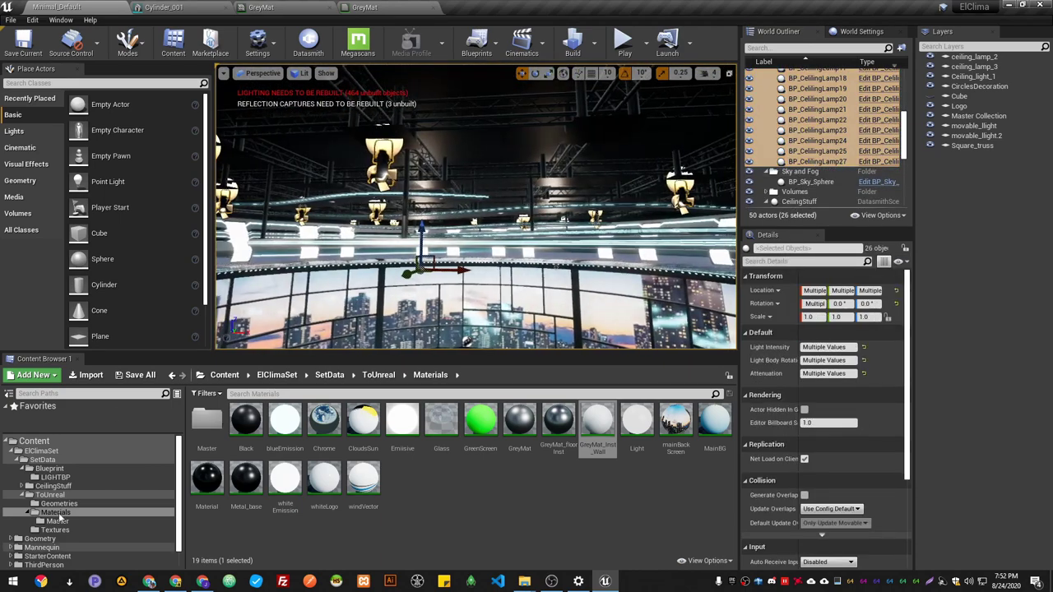
Open the LightningBP content folder inside TVSEt/Data/HablemosDeCineSet
scroll(49, 531, "down", 1)
left_click(34, 565)
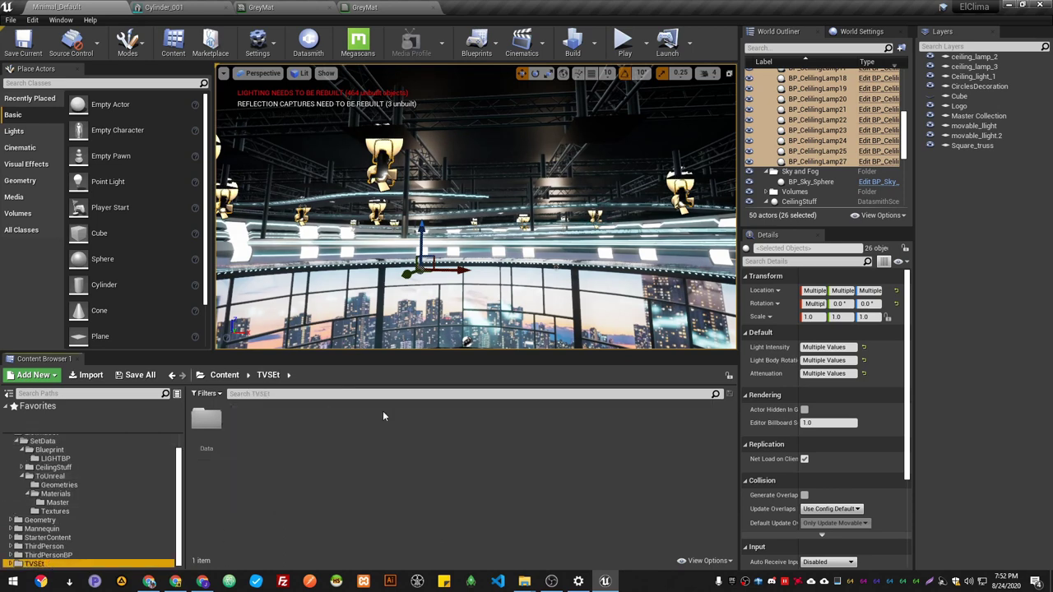
double_click(206, 422)
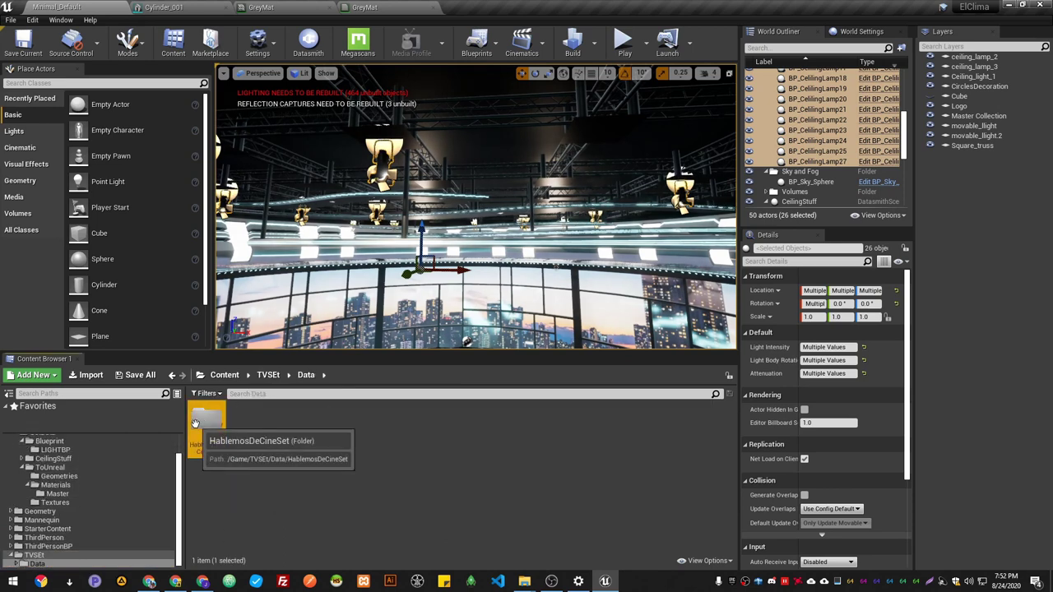
double_click(195, 423)
double_click(207, 422)
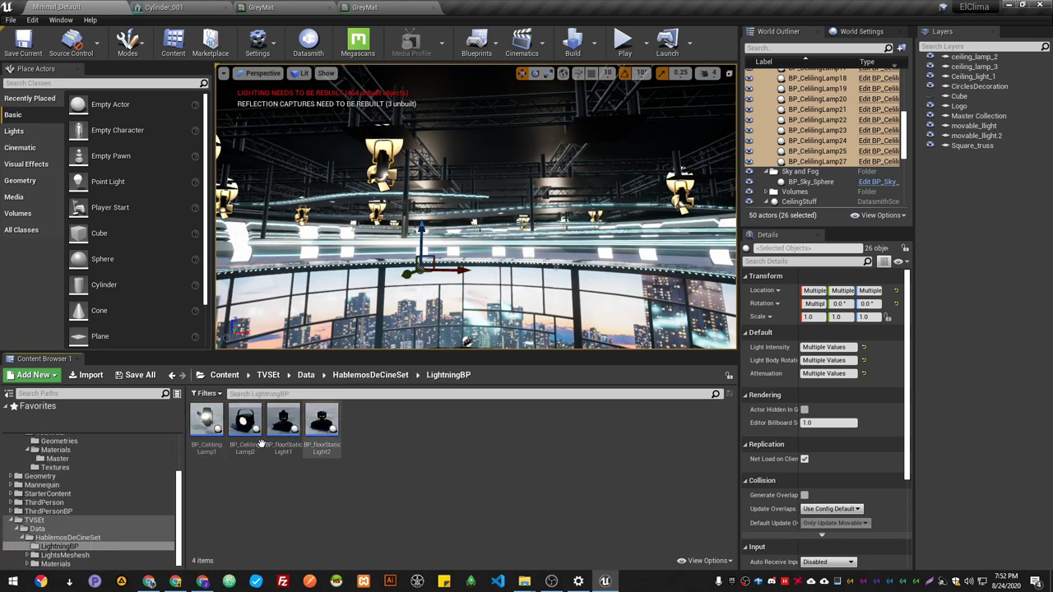
Place a BP_CelilingLamp2 blueprint in the studio beside the mannequin and focus on it
right_click_drag(556, 266, 530, 272)
right_click_drag(473, 218, 335, 348)
left_click_drag(242, 420, 417, 201)
key("f")
left_click_drag(460, 272, 541, 277, "alt")
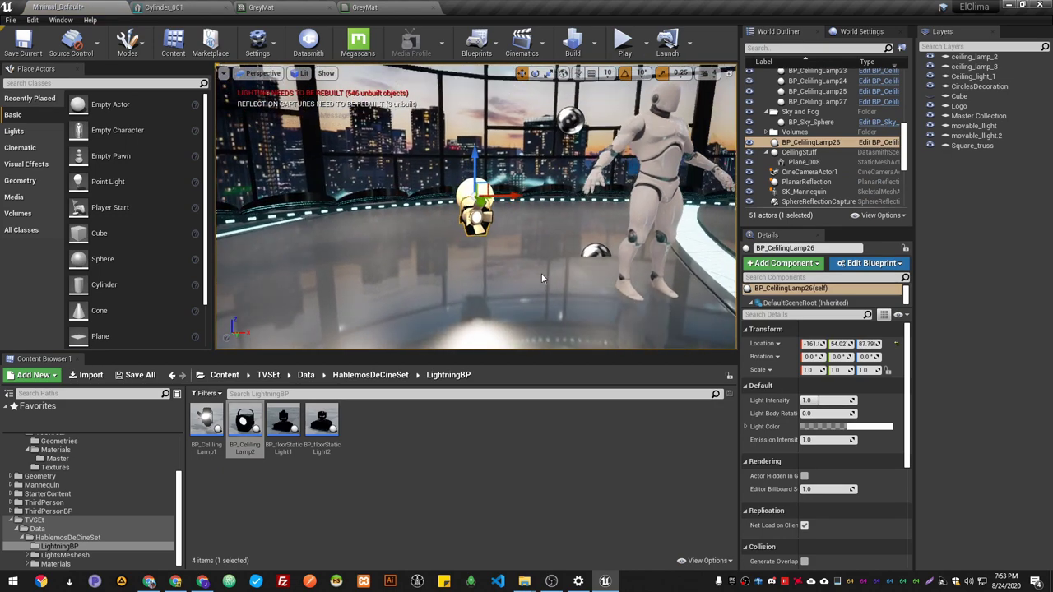
Try a crimson light color (R 1.0, G 0.0, B 0.102203) on the placed ceiling lamp and discard it
left_click(863, 428)
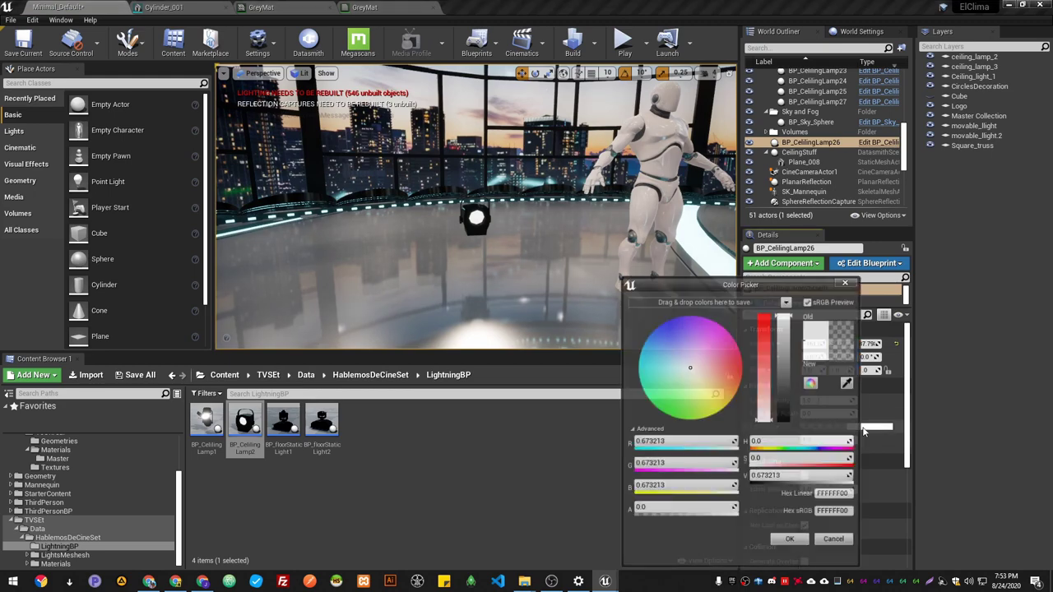
left_click(742, 361)
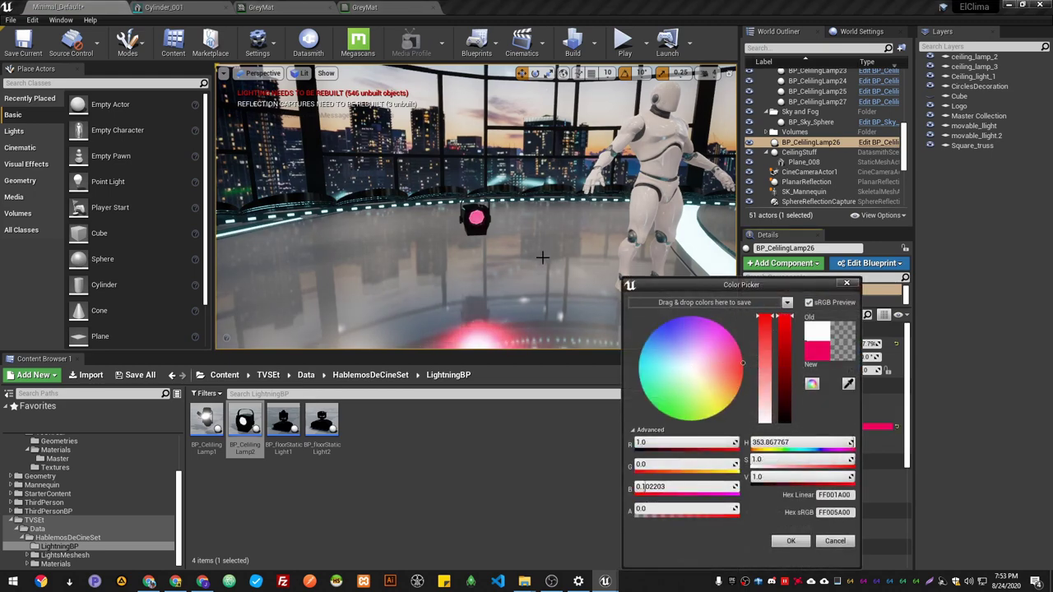
right_click_drag(540, 268, 559, 284)
mouse_move(541, 239)
right_mouse_down()
mouse_move(538, 309)
mouse_move(530, 239)
mouse_move(506, 275)
mouse_move(541, 239)
right_mouse_up()
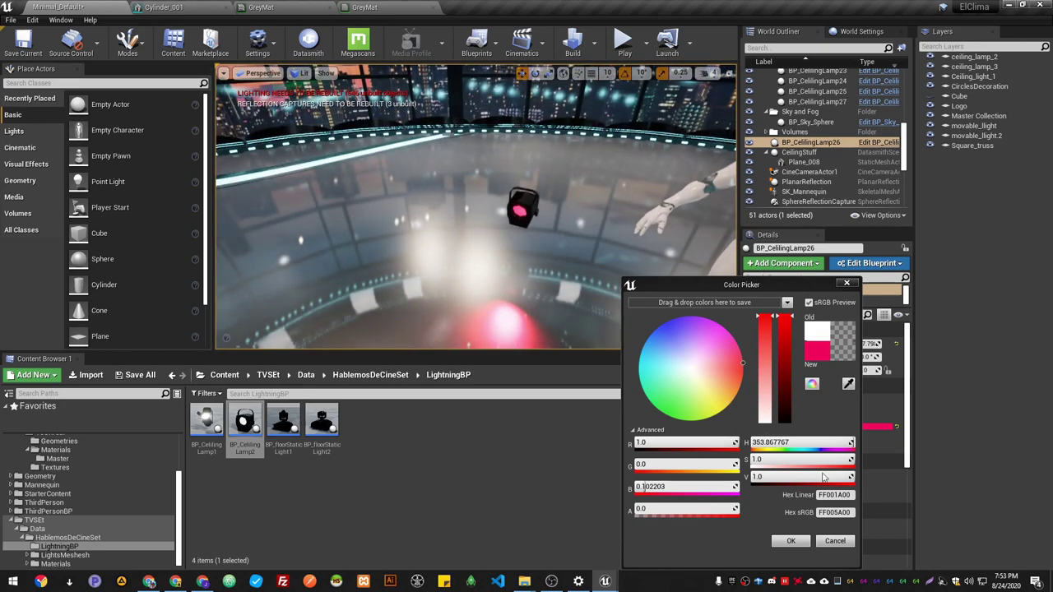
left_click(835, 541)
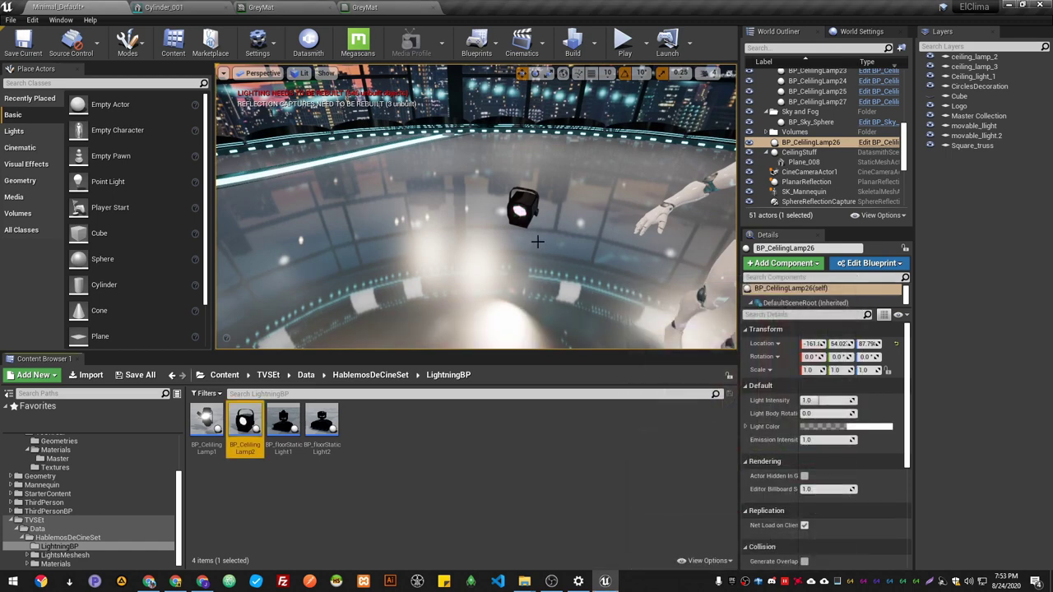
Delete the test ceiling lamp beside the mannequin from the level, keeping its blueprint asset, and save
key("Delete")
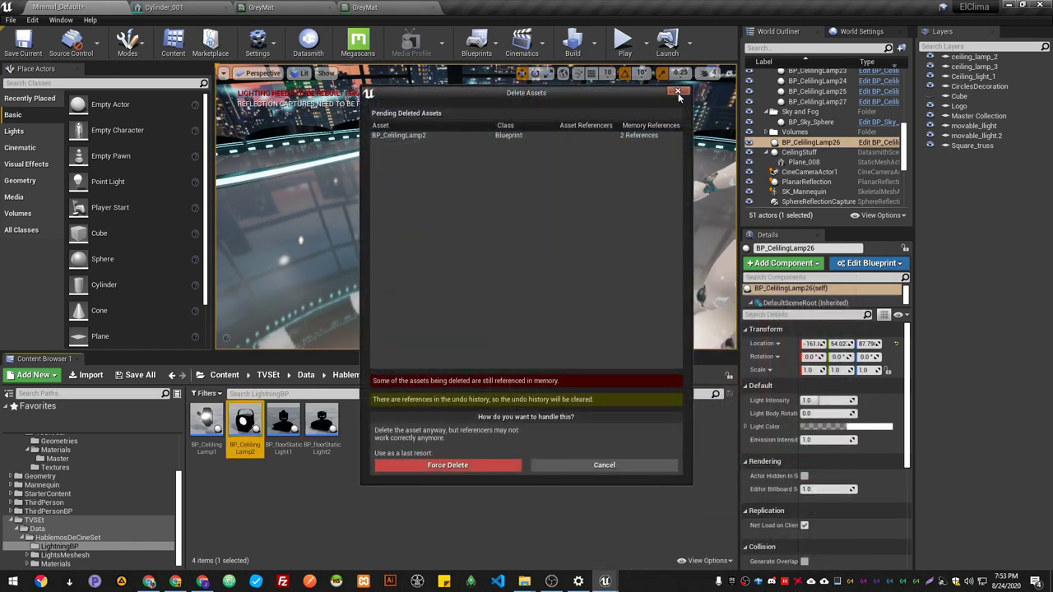
left_click(678, 95)
right_click_drag(496, 238, 565, 253)
key("g")
key("Delete")
key("ctrl+s")
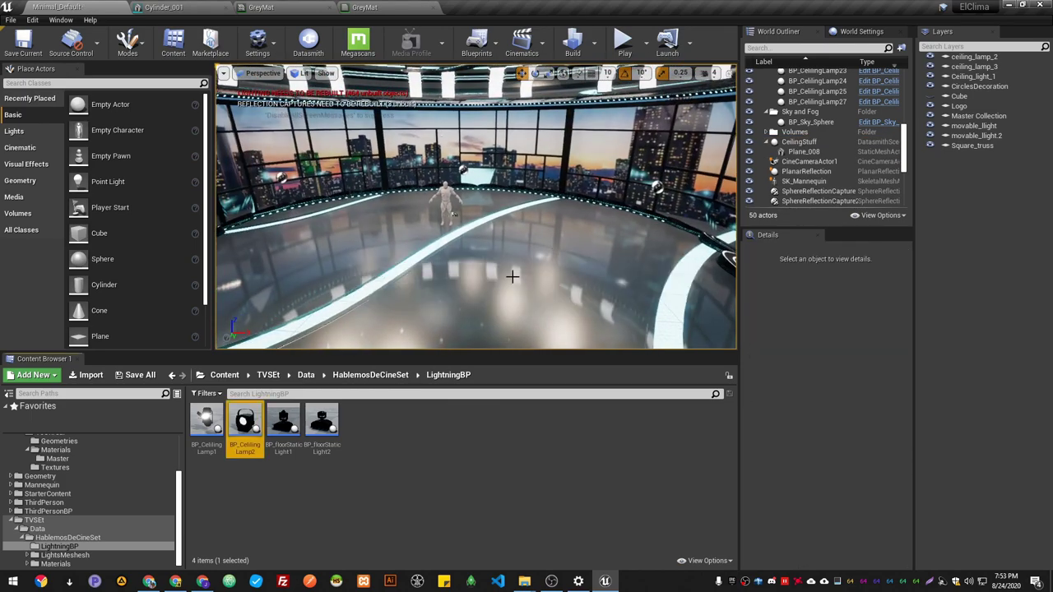
Play the level in the editor, fly around the studio to examine its lighting, and stop the session
right_click_drag(509, 271, 486, 248)
mouse_move(568, 303)
right_mouse_down()
mouse_move(554, 260)
mouse_move(555, 303)
right_mouse_up()
key("alt+p")
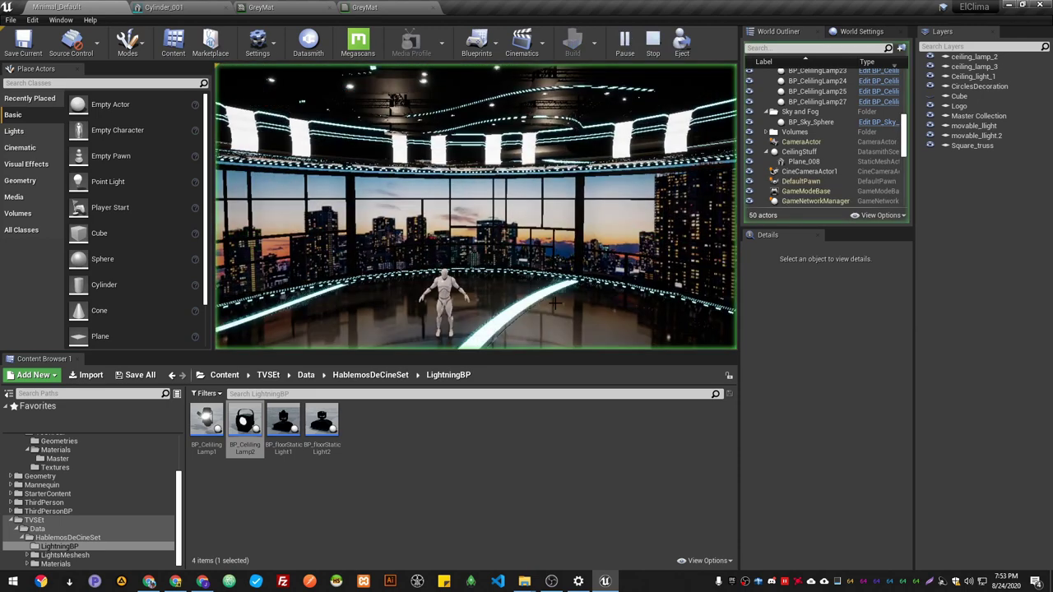
key("w")
key("s")
key("w")
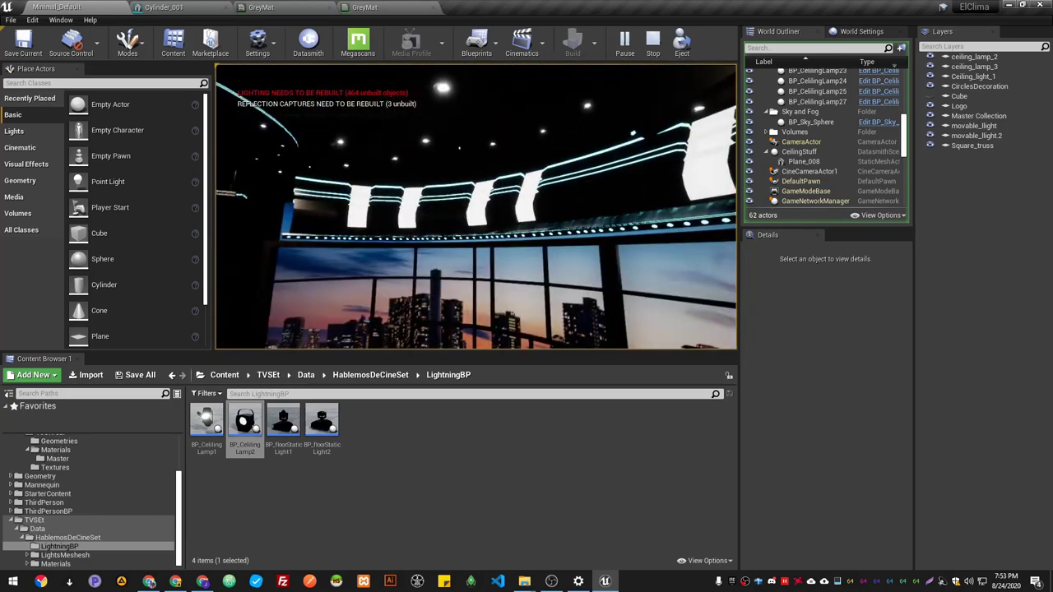
key("Escape")
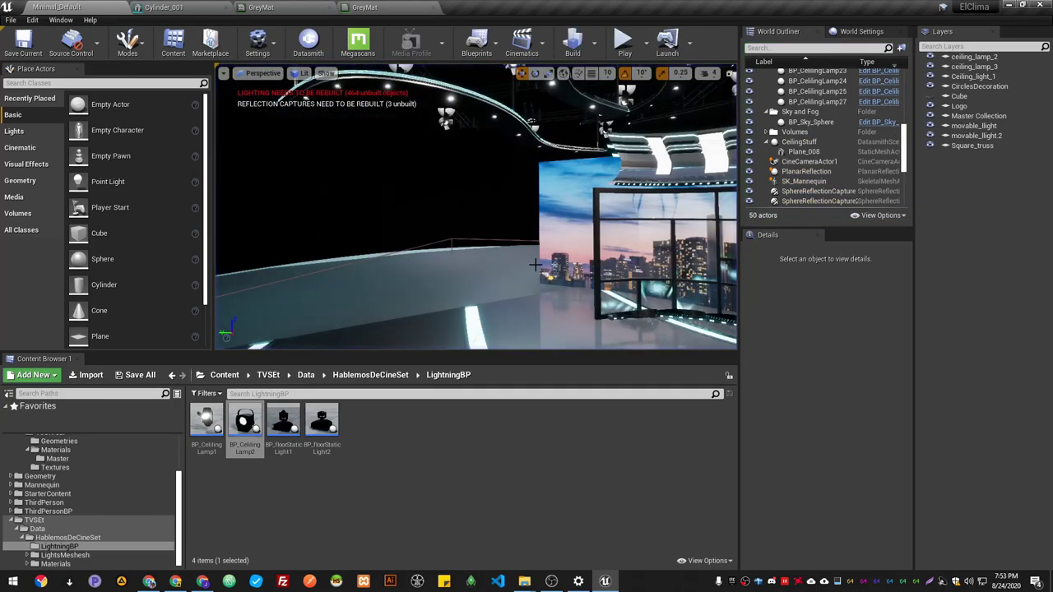
Set the lighting quality to High and build only the lighting for the studio level
left_click_drag(531, 265, 657, 222)
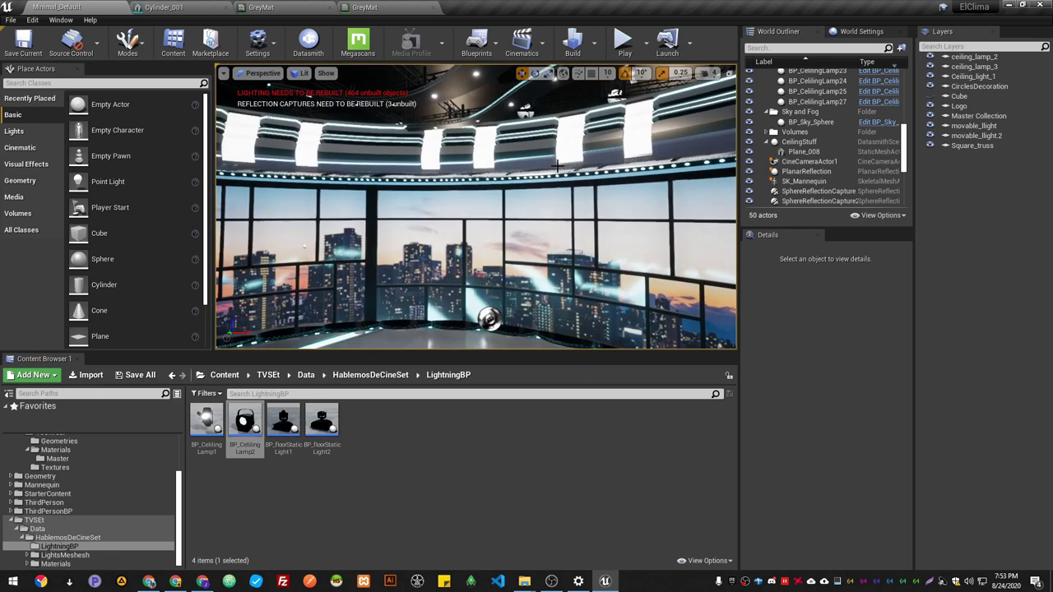
left_click(597, 47)
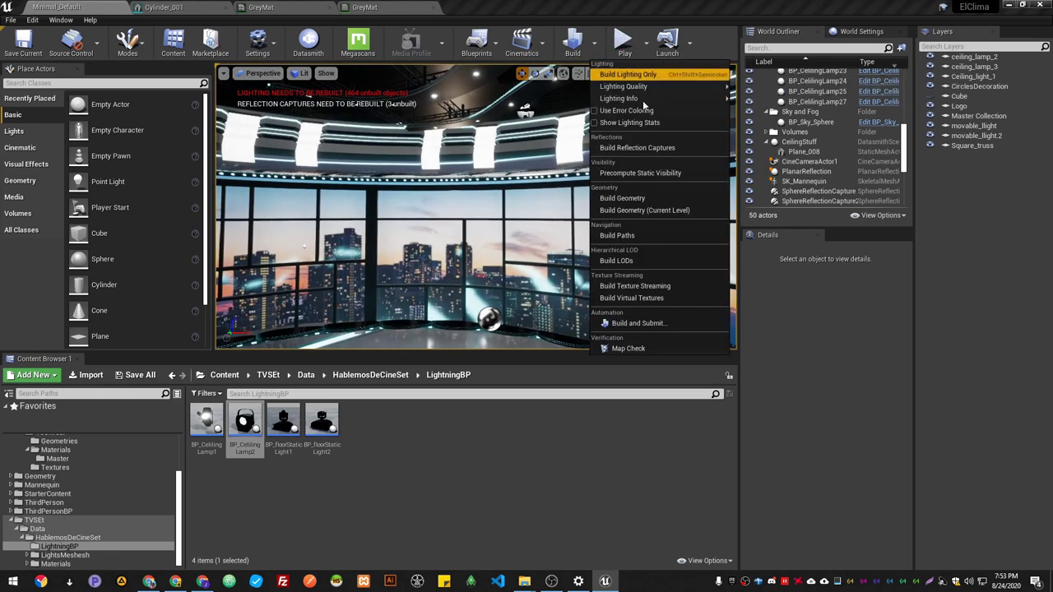
mouse_move(716, 87)
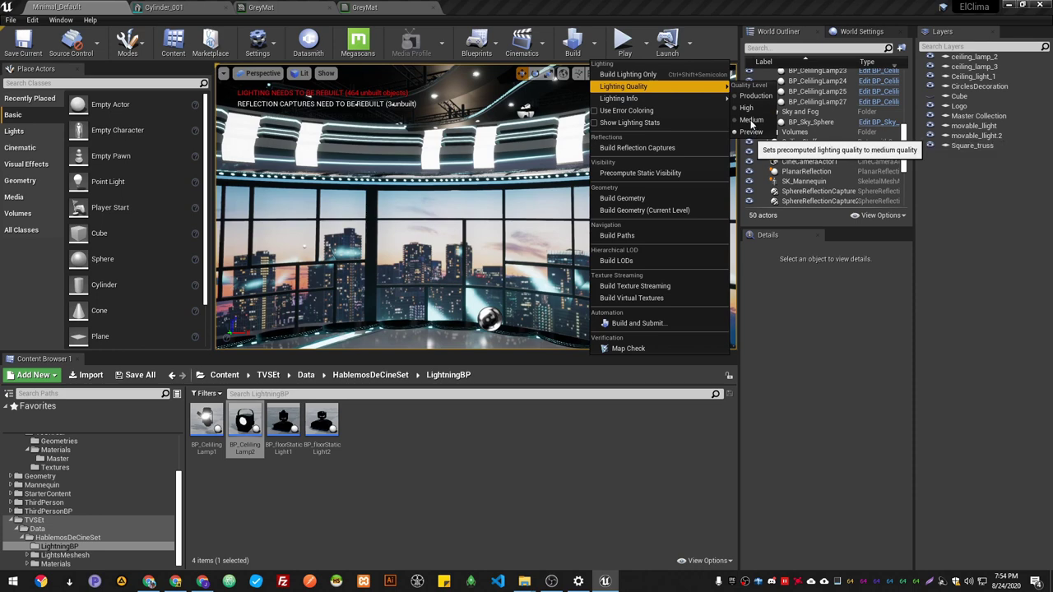
left_click(751, 110)
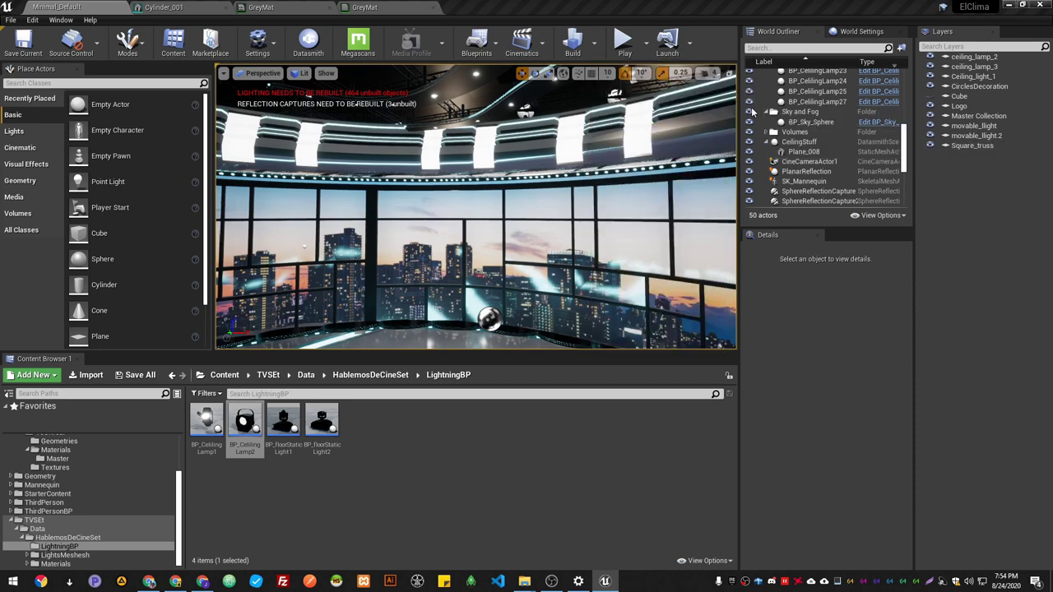
left_click(594, 45)
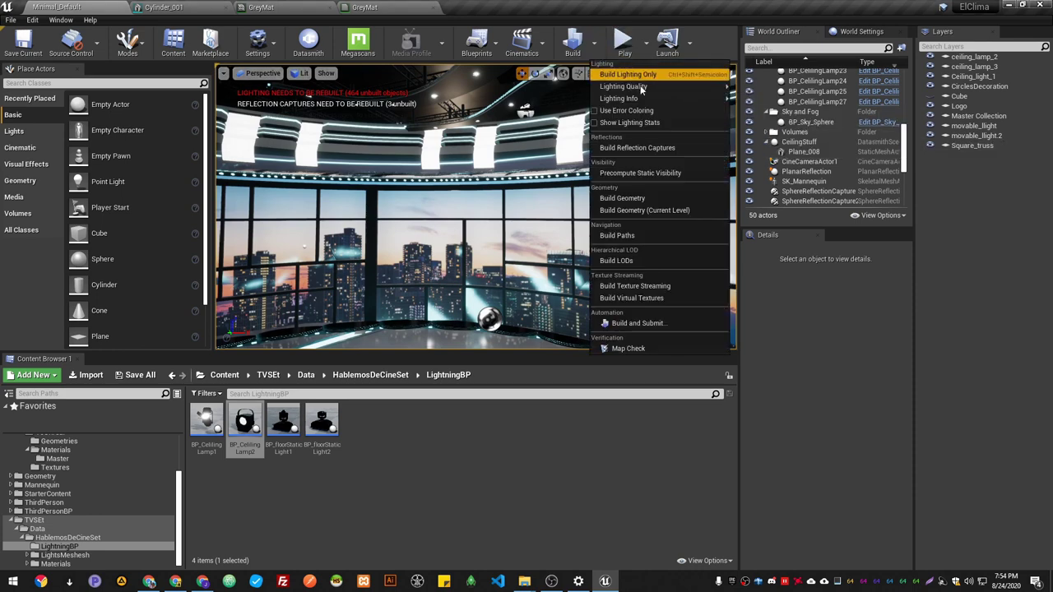
mouse_move(657, 87)
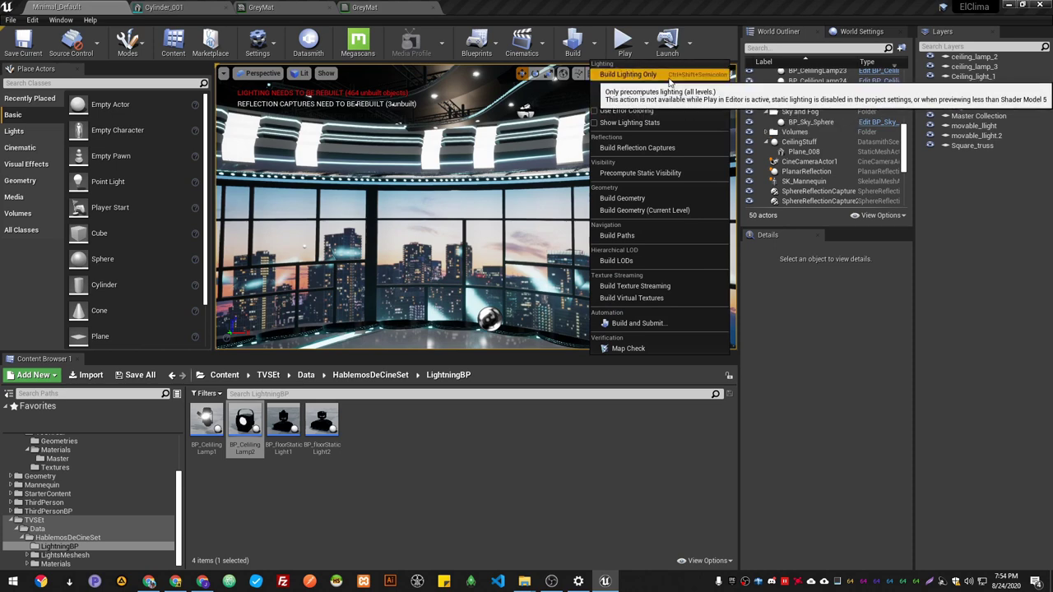
left_click(661, 76)
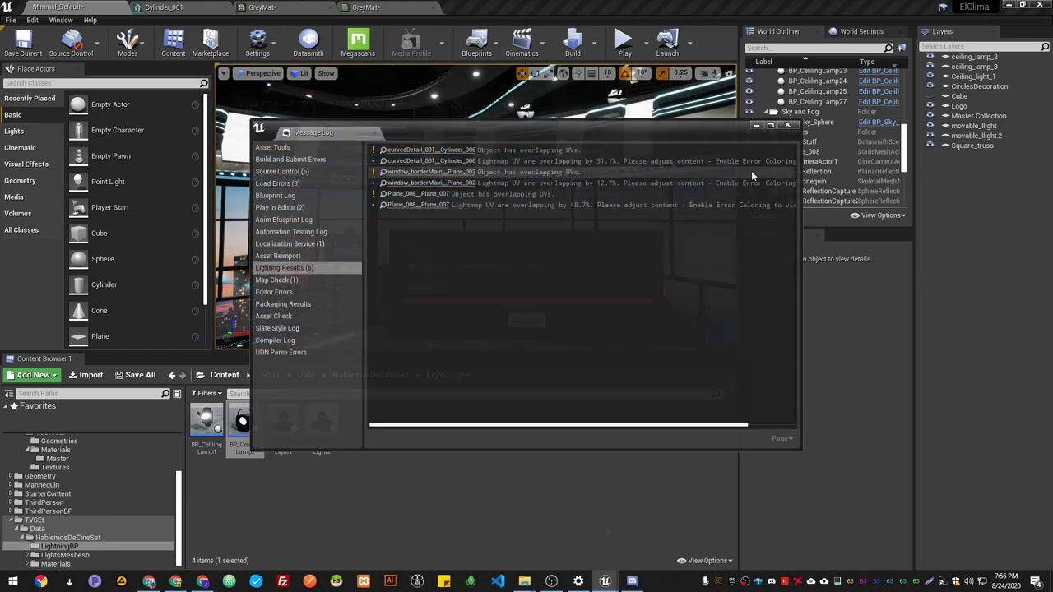
Locate the curvedDetail_001__Cylinder_006 mesh from the lighting results and put the message log away
left_click_drag(632, 143, 650, 284)
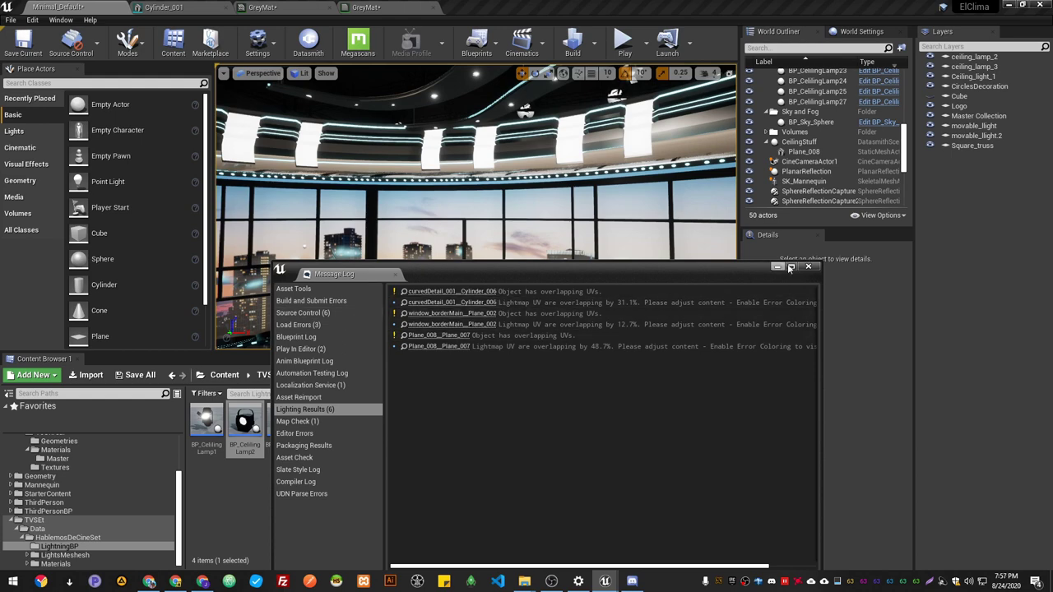
left_click(453, 292)
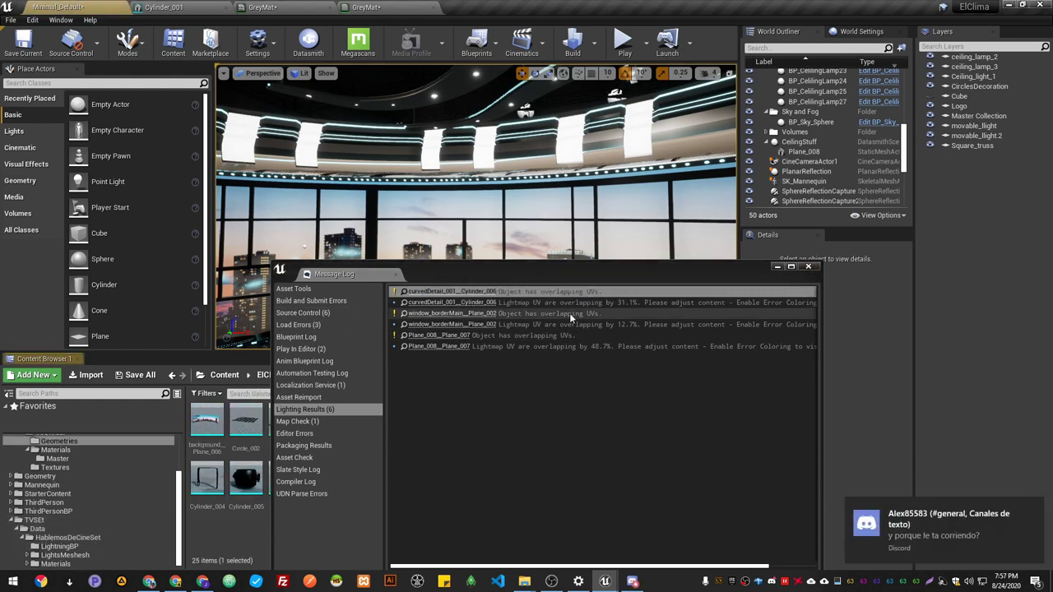
left_click(1036, 507)
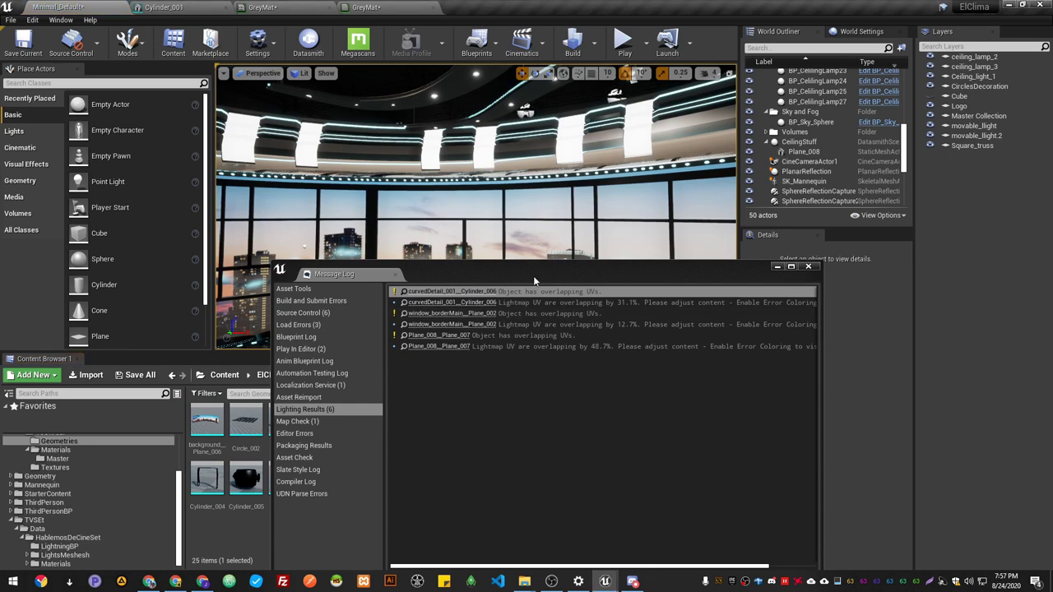
left_click_drag(536, 279, 500, 457)
left_click(779, 445)
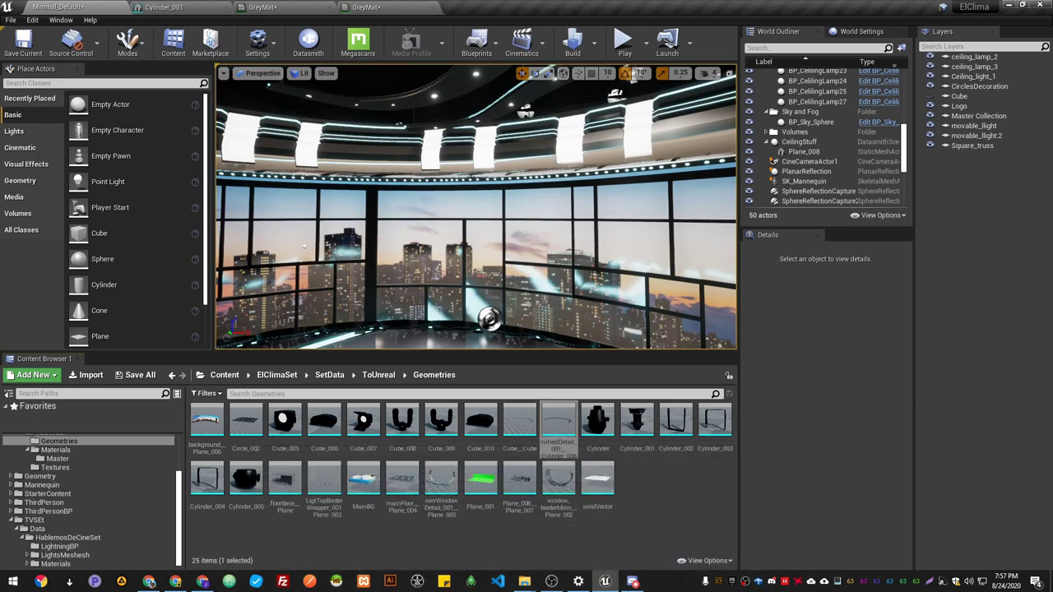
Play the level with the rebuilt lighting, fly through the studio to examine it, and stop
key("w")
right_click_drag(575, 263, 571, 209)
key("s")
right_click_drag(522, 239, 480, 198)
key("alt+p")
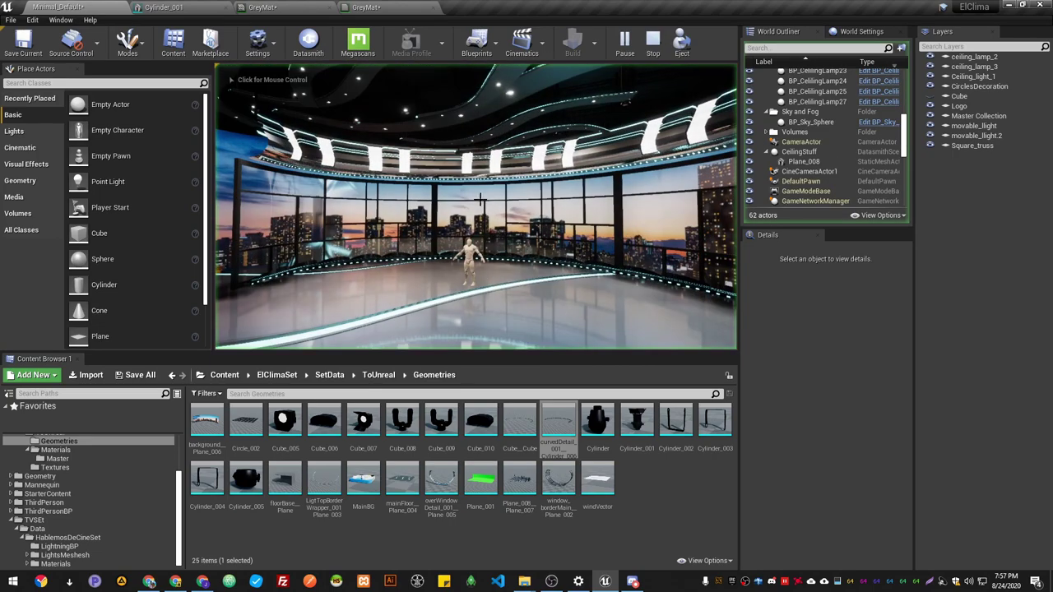
key("w")
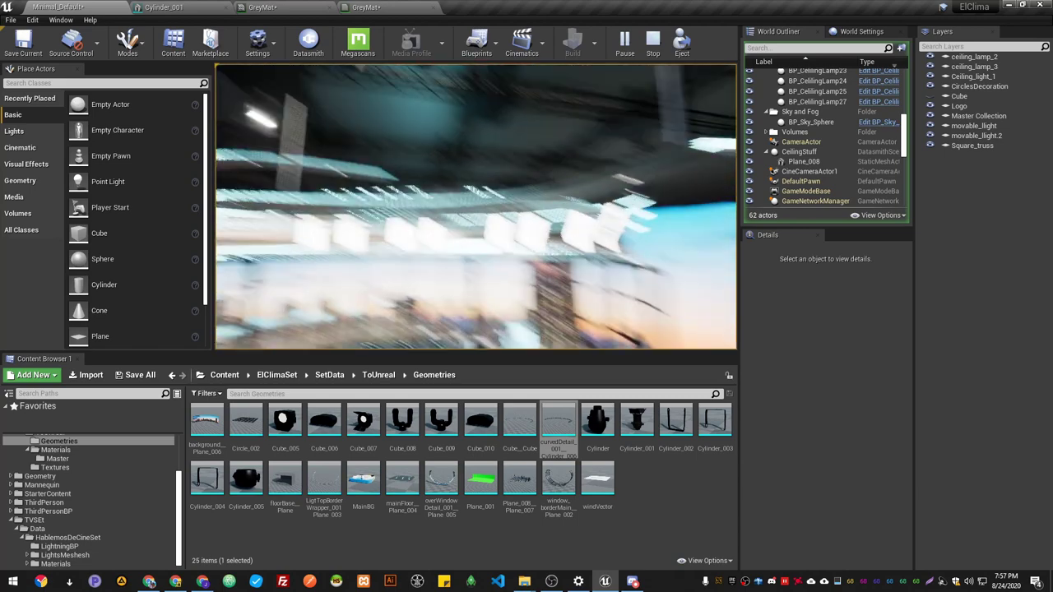
key("Escape")
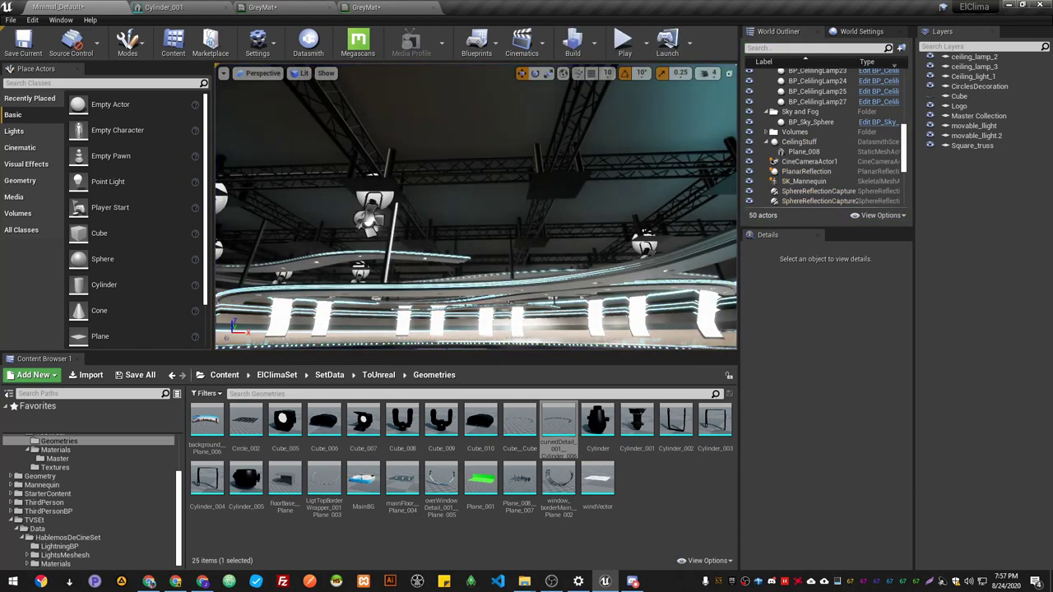
Duplicate the BP_CelilingLamp8 ceiling lamp twice along the Y axis, placing the last copy at about Y 220
left_click(507, 192)
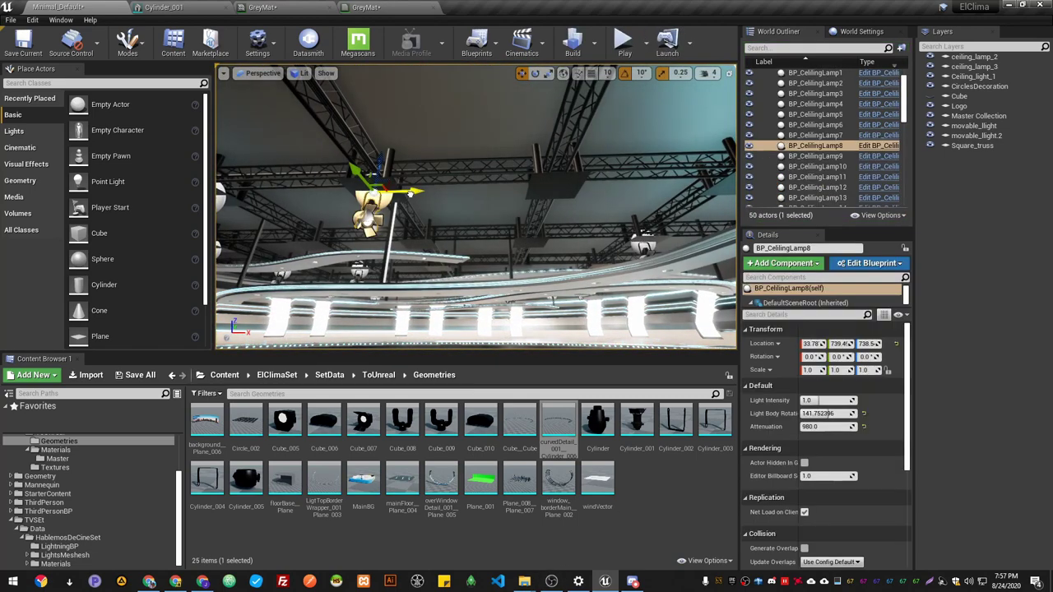
left_click(430, 218)
key("f")
left_click_drag(430, 218, 370, 216, "alt")
left_click_drag(445, 176, 442, 175, "alt")
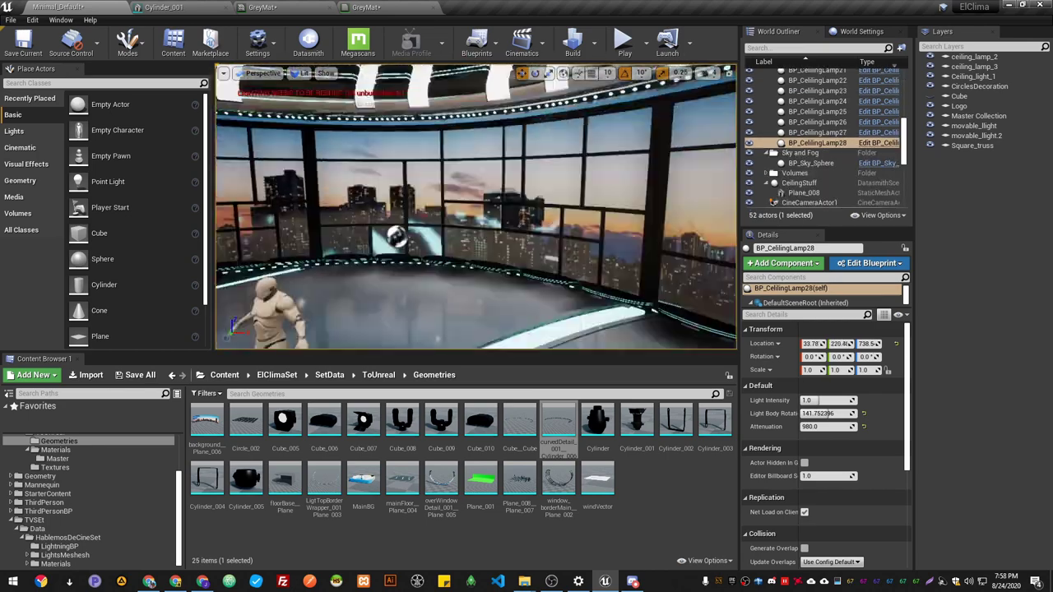
Rebuild only the lighting and inspect the studio with the added ceiling lamps
left_click(629, 74)
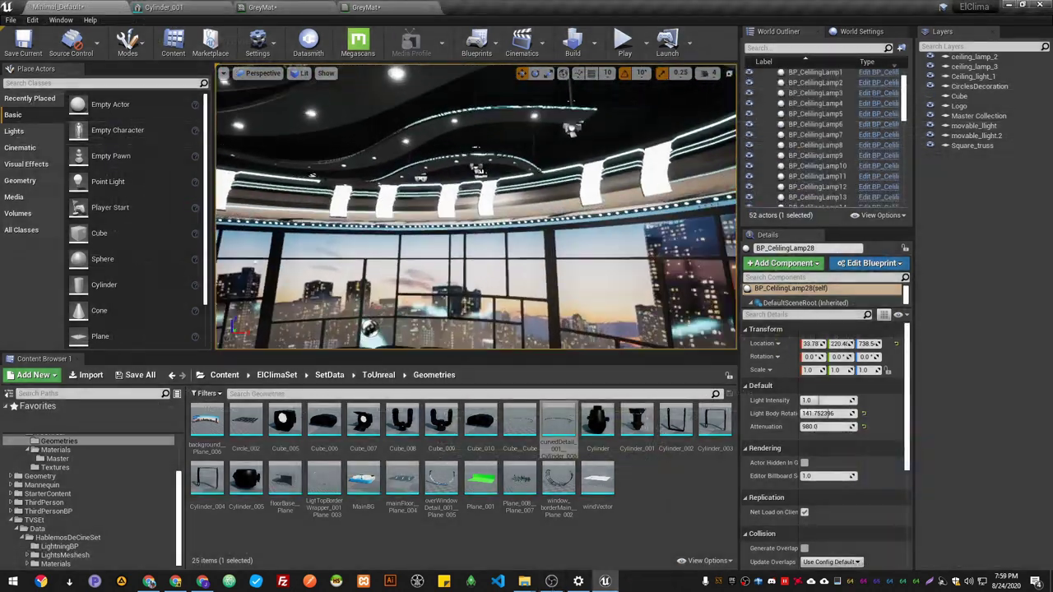
mouse_move(476, 206)
right_mouse_down()
mouse_move(460, 212)
mouse_move(473, 231)
mouse_move(436, 234)
mouse_move(477, 238)
mouse_move(476, 214)
mouse_move(491, 220)
mouse_move(483, 215)
right_mouse_up()
key("s")
key("w")
left_click(1037, 523)
key("s")
key("w")
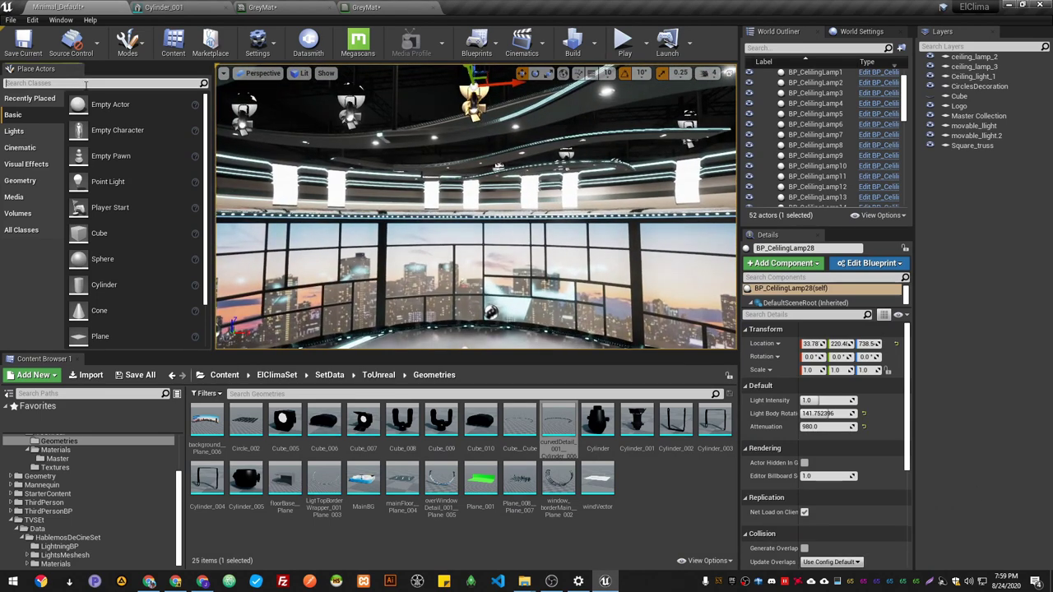
Find the Post Process Volume actor and place it on the studio floor beside the mannequin
type("post")
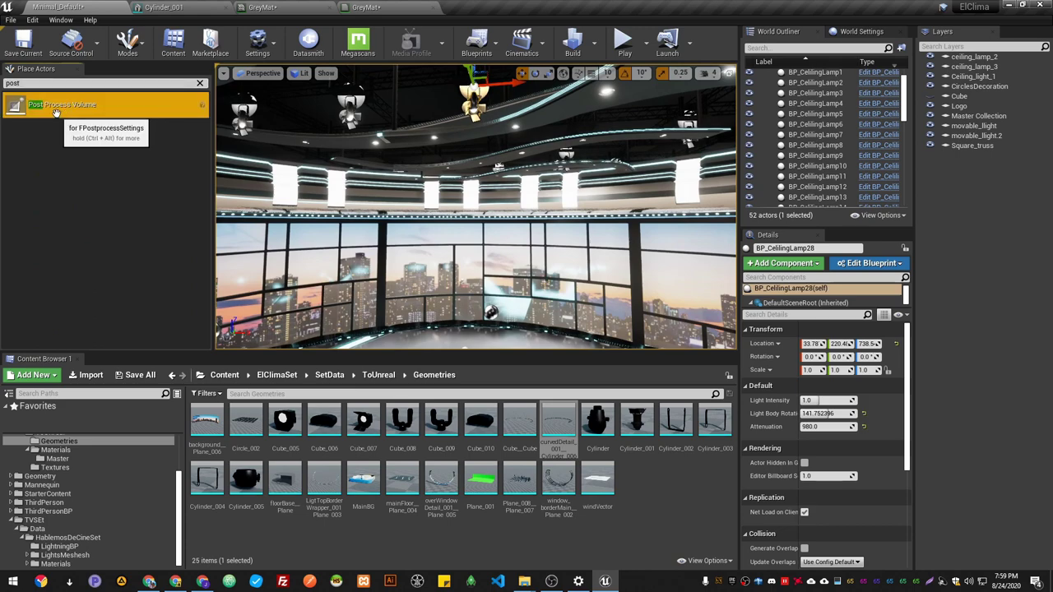
left_click_drag(57, 105, 409, 272)
left_click_drag(462, 339, 462, 339)
scroll(471, 331, "down", 5)
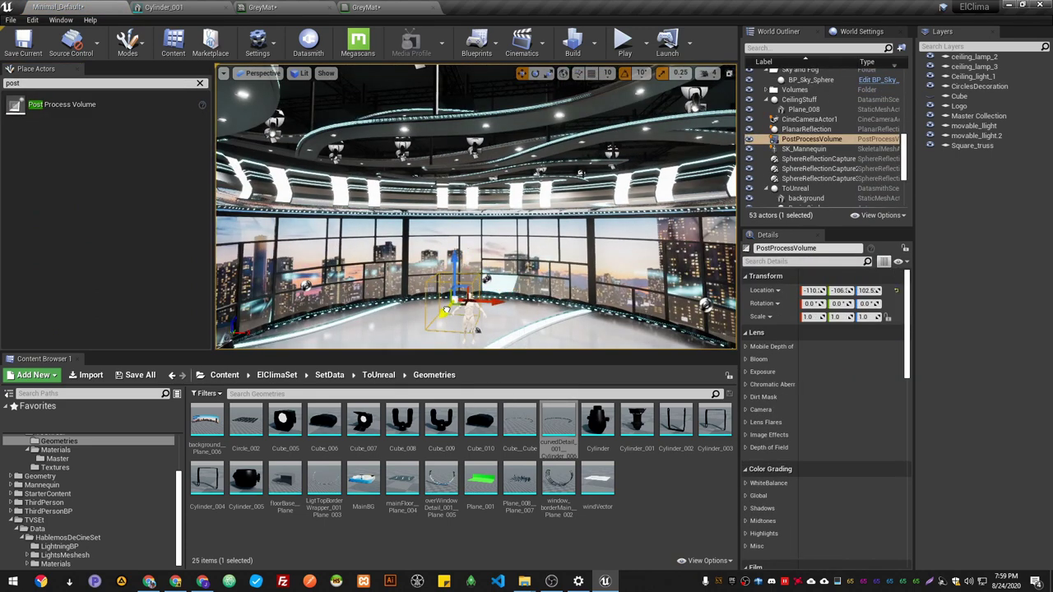
Enable Infinite Extent for the post process volume and move it to about Y 27.8 near the mannequin
mouse_move(518, 303)
right_mouse_down()
mouse_move(518, 260)
mouse_move(520, 318)
mouse_move(477, 313)
mouse_move(517, 302)
right_mouse_up()
key("s")
scroll(765, 476, "down", 10)
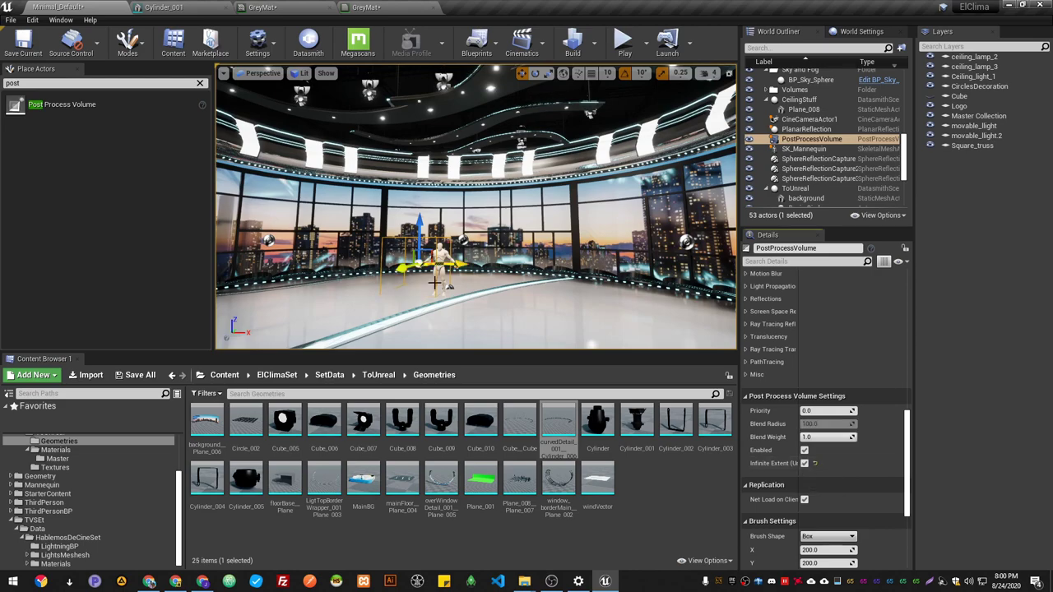
scroll(452, 301, "up", 2)
mouse_move(451, 302)
right_mouse_down()
mouse_move(477, 301)
mouse_move(403, 296)
mouse_move(452, 297)
right_mouse_up()
mouse_move(551, 337)
right_mouse_down()
mouse_move(542, 287)
mouse_move(604, 325)
mouse_move(535, 329)
mouse_move(550, 337)
right_mouse_up()
left_click_drag(551, 335, 568, 336)
Override the post process volume's exposure with Min Brightness 1.0 and Max Brightness 1.0
scroll(773, 506, "up", 10)
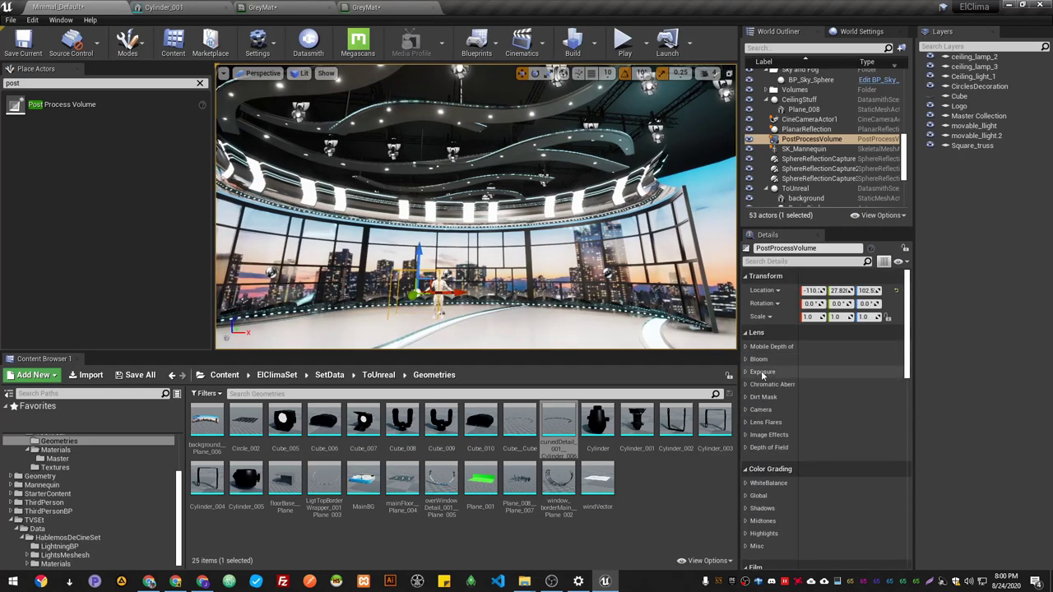
left_click(761, 372)
scroll(782, 478, "down", 2)
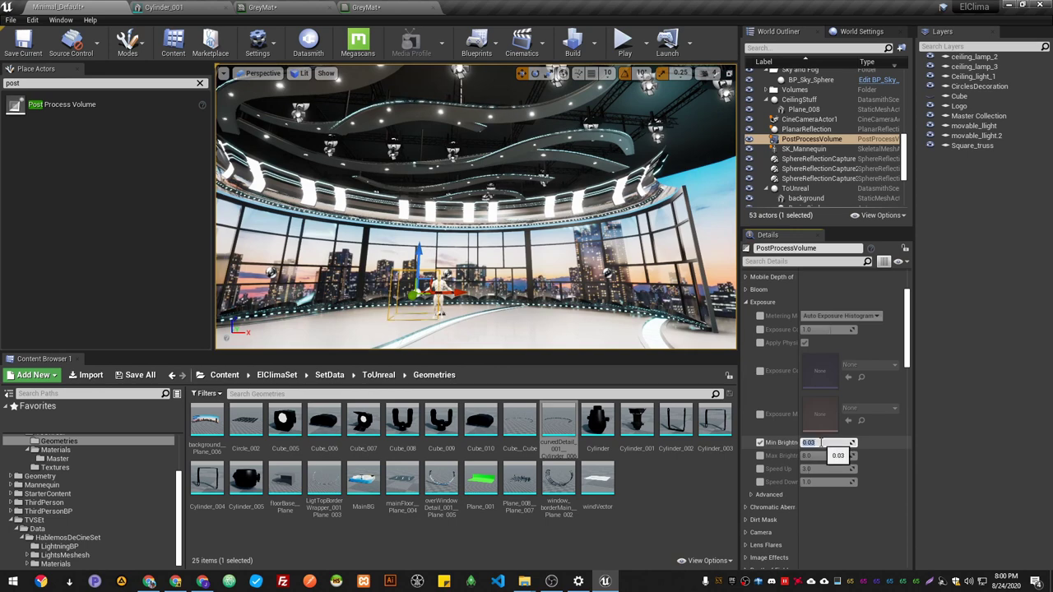
left_click(760, 455)
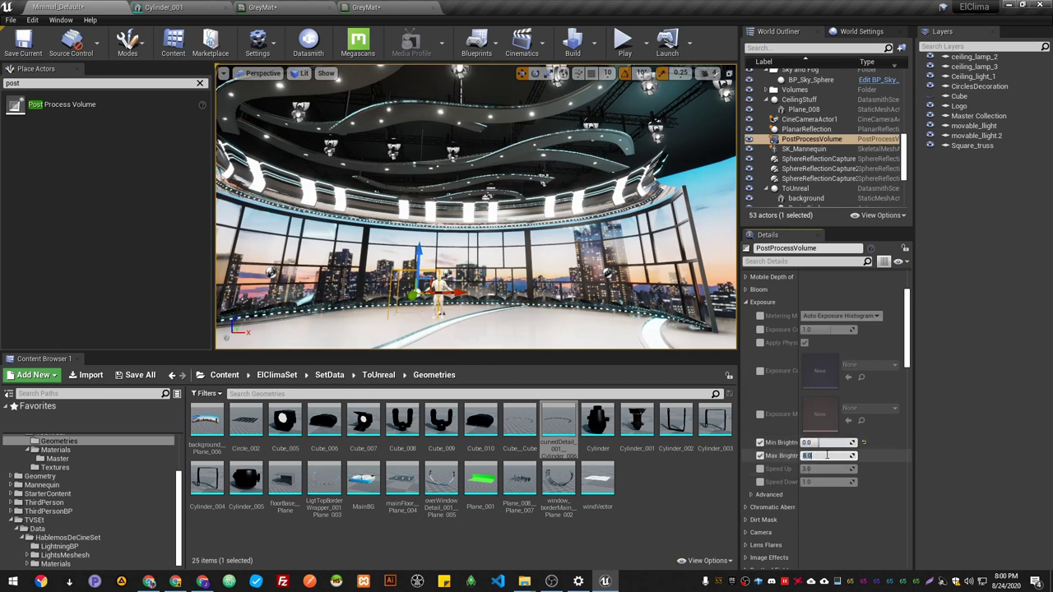
right_click_drag(691, 333, 688, 338)
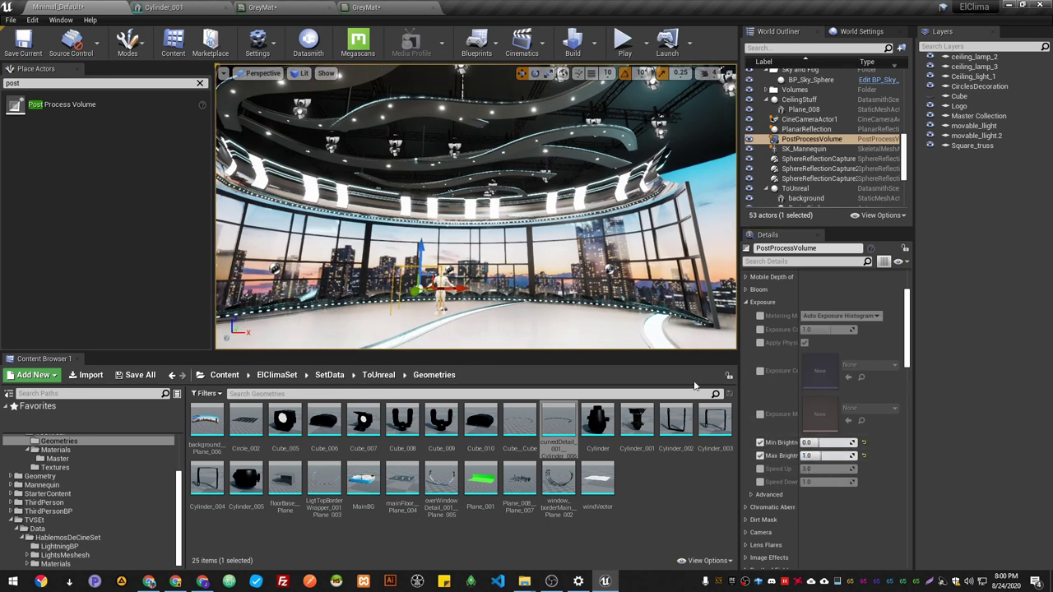
type("1")
key("Return")
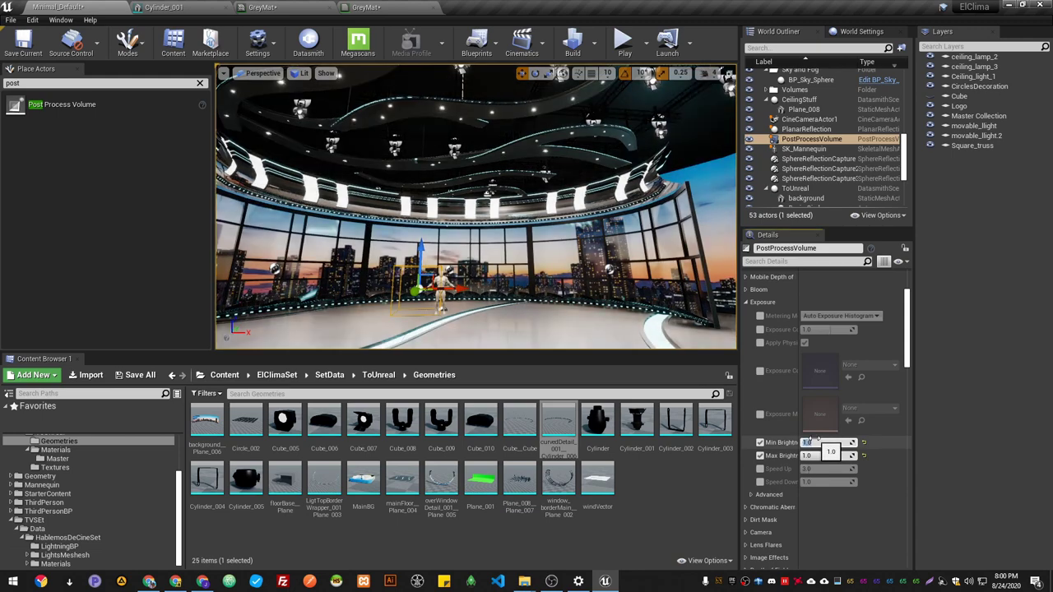
Override the post process volume's Bloom method with Convolution and inspect the glow of the ceiling lamps
mouse_move(506, 284)
right_mouse_down()
mouse_move(485, 325)
mouse_move(514, 287)
right_mouse_up()
key("w")
key("s")
mouse_move(475, 207)
right_mouse_down()
mouse_move(461, 217)
mouse_move(465, 191)
mouse_move(475, 191)
right_mouse_up()
key("w")
key("s")
left_click(746, 302)
right_click(746, 302)
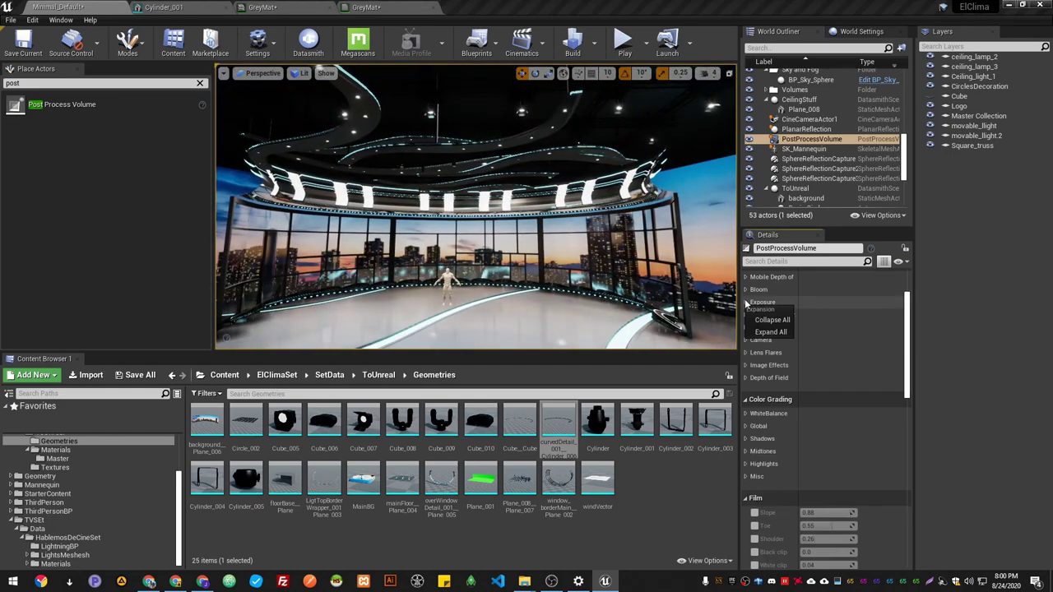
left_click(745, 290)
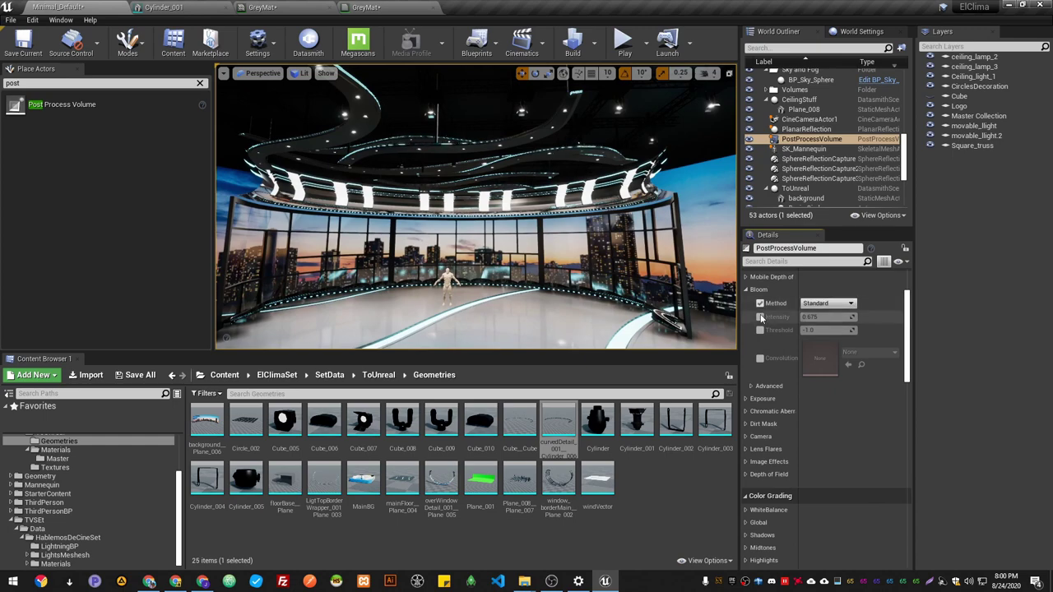
left_click(826, 302)
left_click(828, 318)
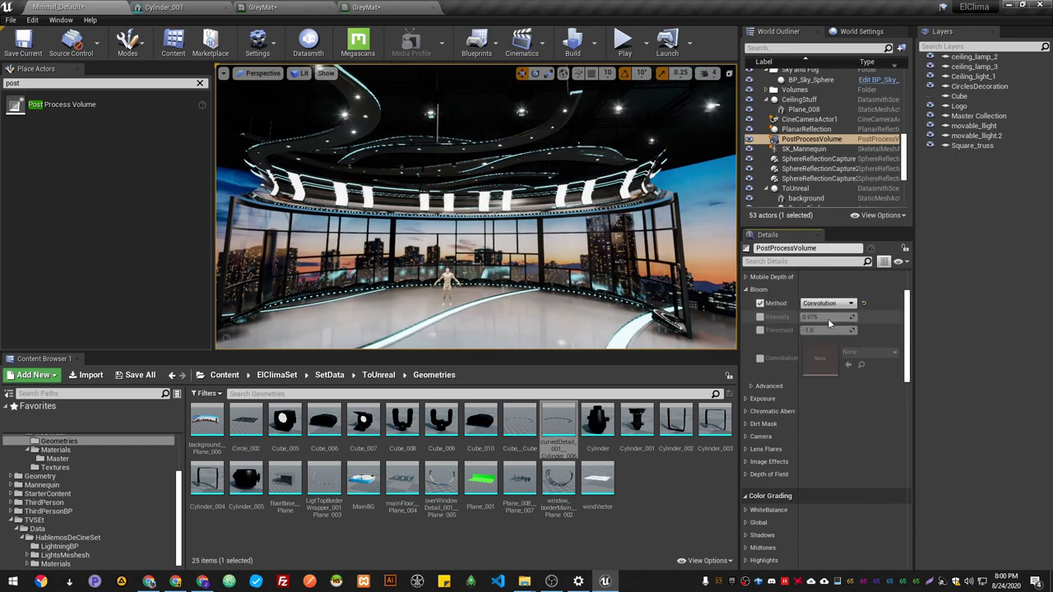
right_click_drag(580, 310, 551, 218)
right_click_drag(481, 144, 469, 226)
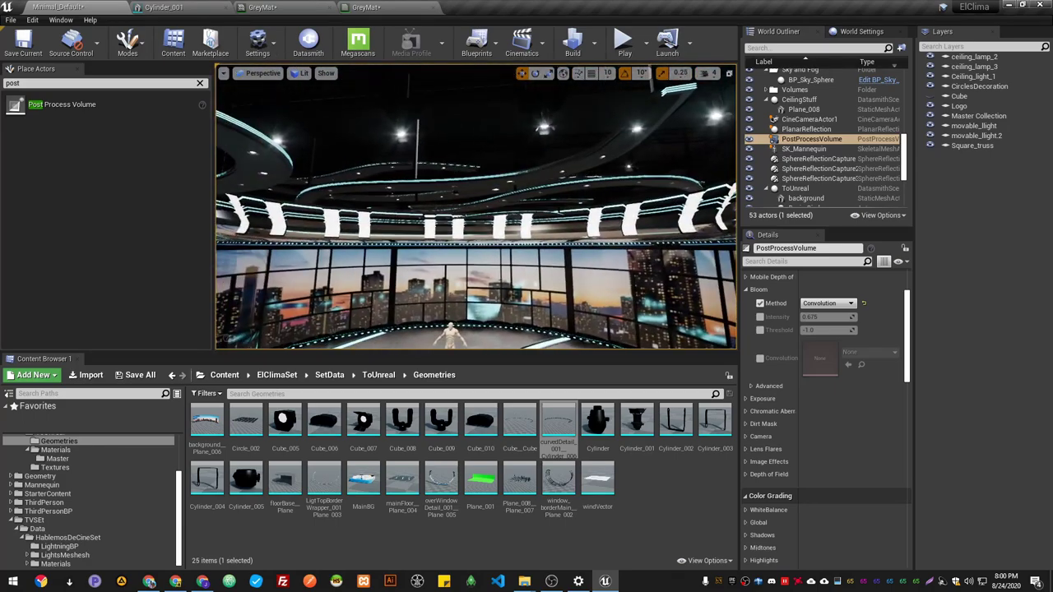